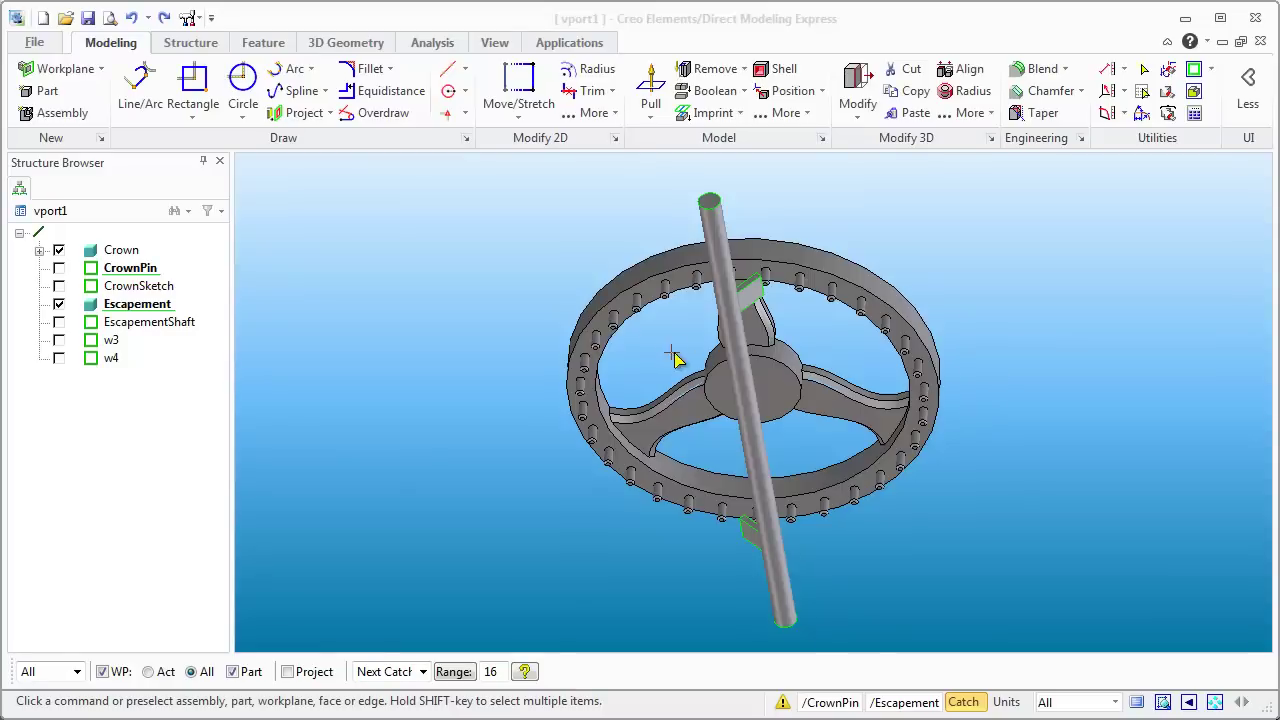
# Orbit the wheel assembly edge-on to inspect the shaft, then create a new empty part p1
pyautogui.moveTo(675, 358); pyautogui.dragTo(680, 329, button='middle')
pyautogui.scroll(-3, 680, 329)
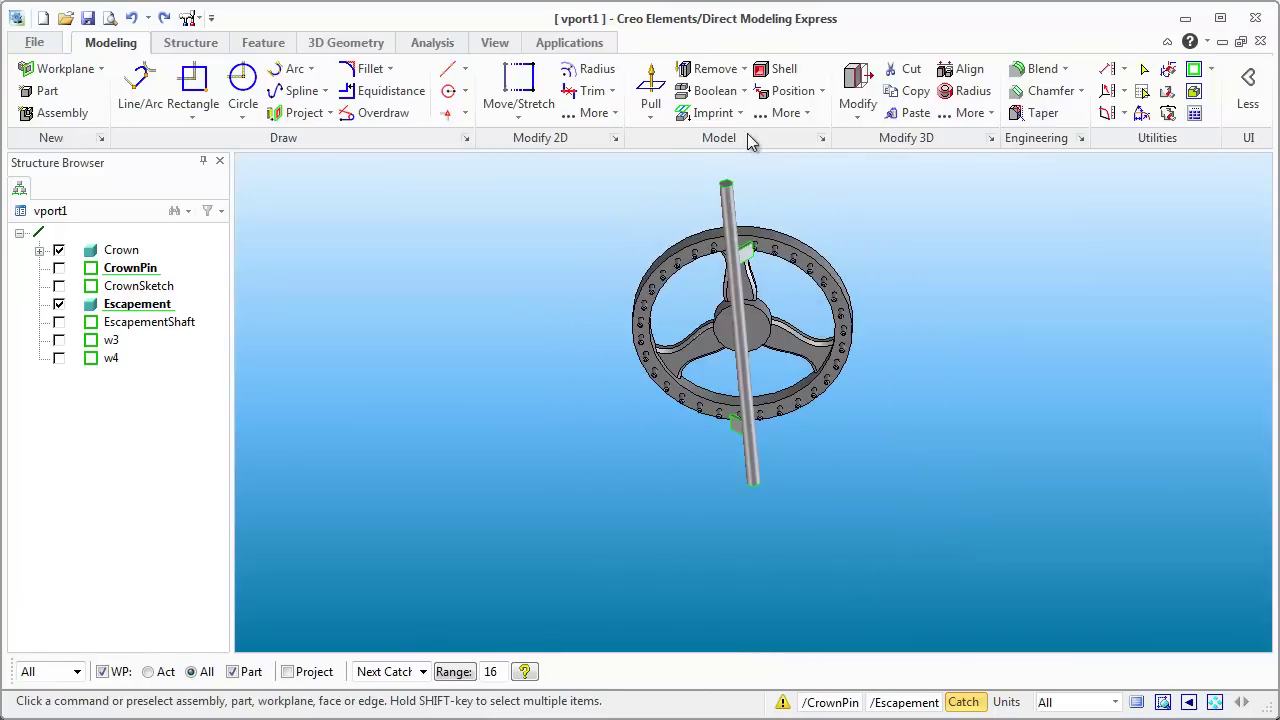
pyautogui.scroll(5, 728, 177)
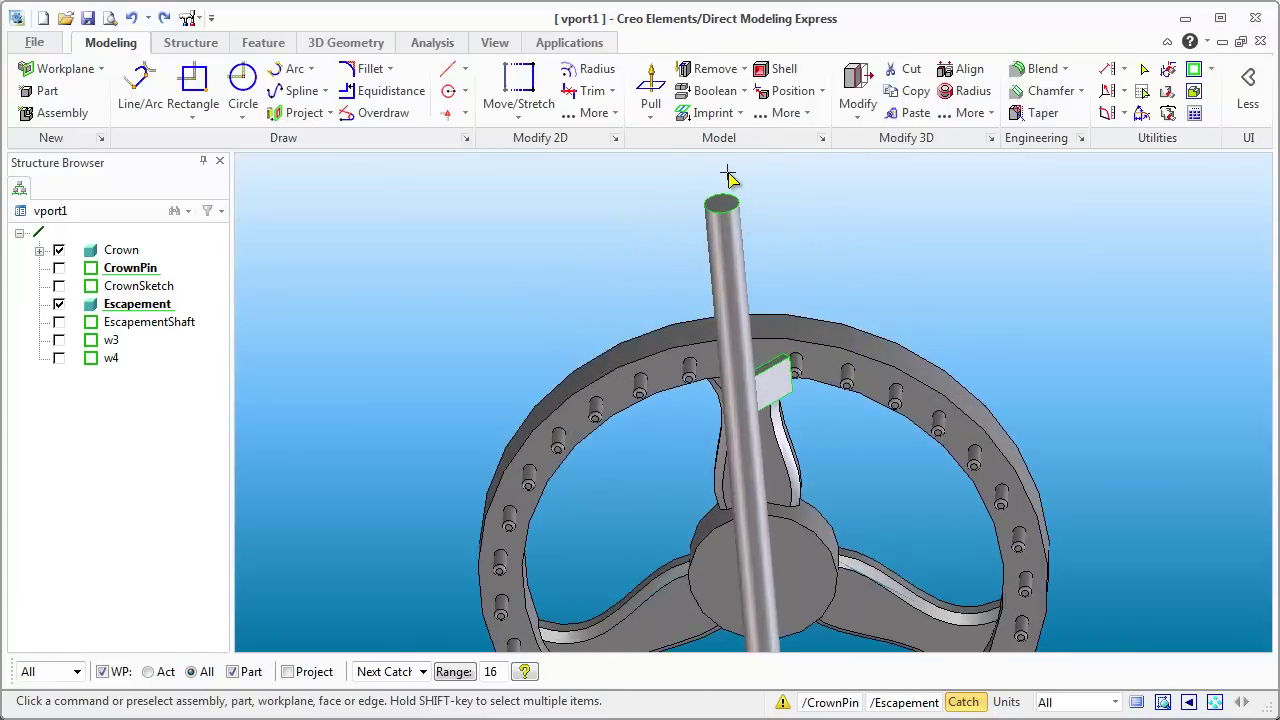
pyautogui.scroll(2, 728, 177)
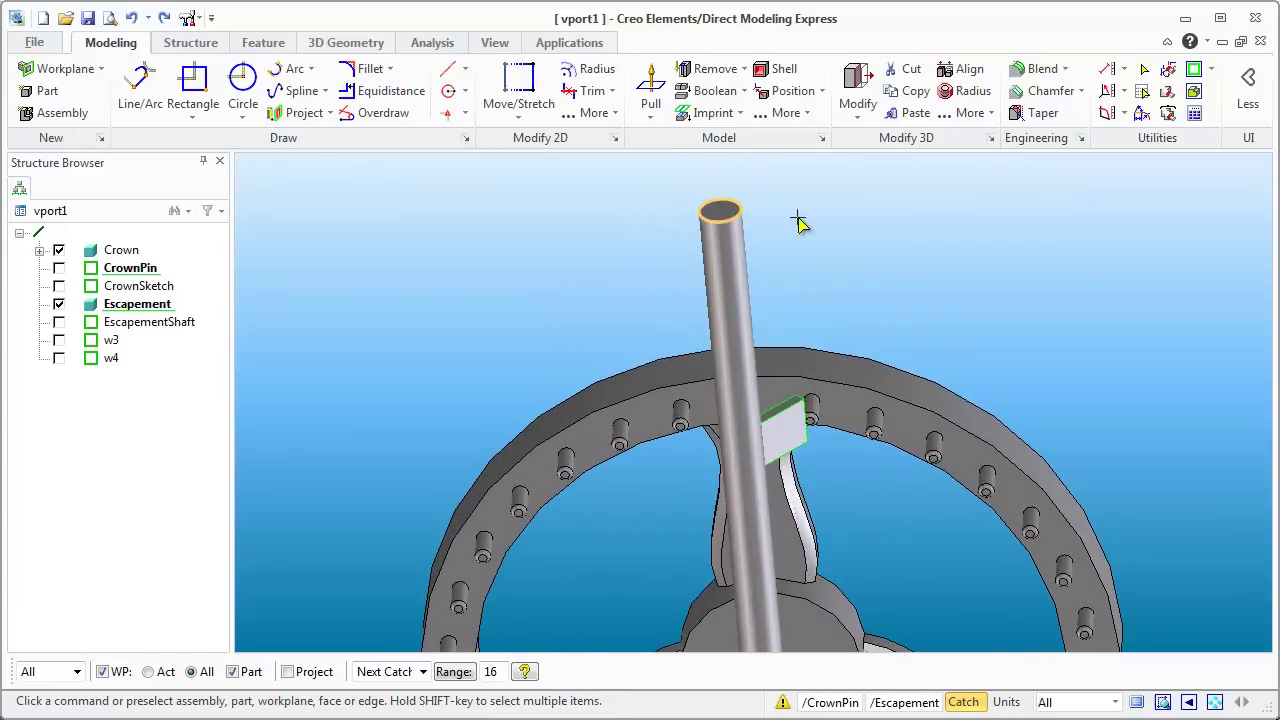
pyautogui.moveTo(792, 247); pyautogui.dragTo(800, 580, button='middle')
pyautogui.click(730, 494)
pyautogui.scroll(-3, 730, 496)
pyautogui.scroll(2, 782, 582)
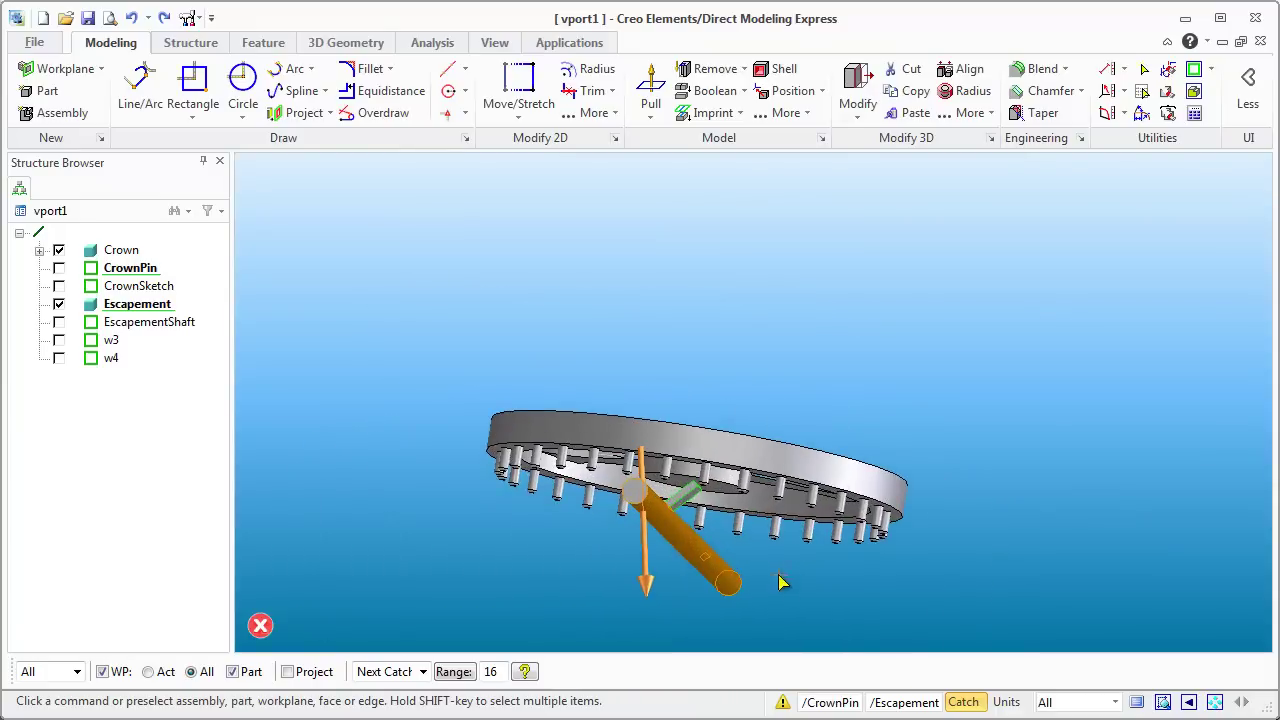
pyautogui.scroll(2, 686, 513)
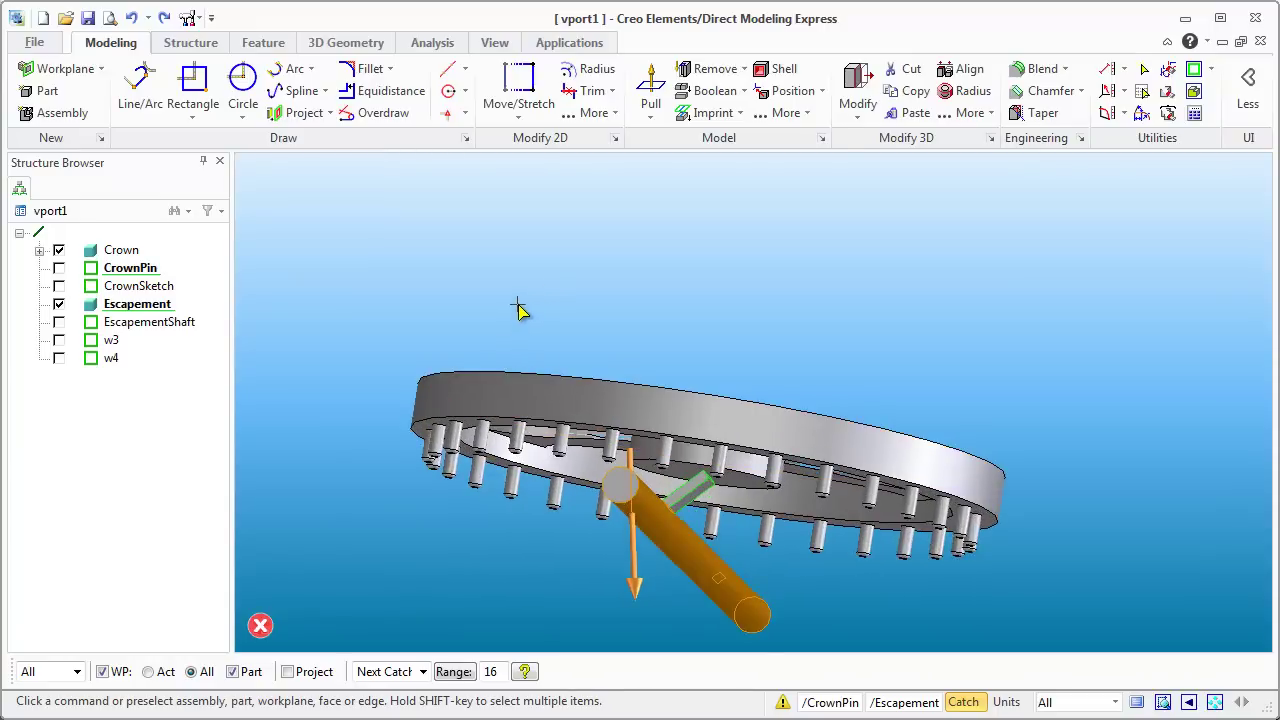
pyautogui.click(403, 315)
pyautogui.click(42, 91)
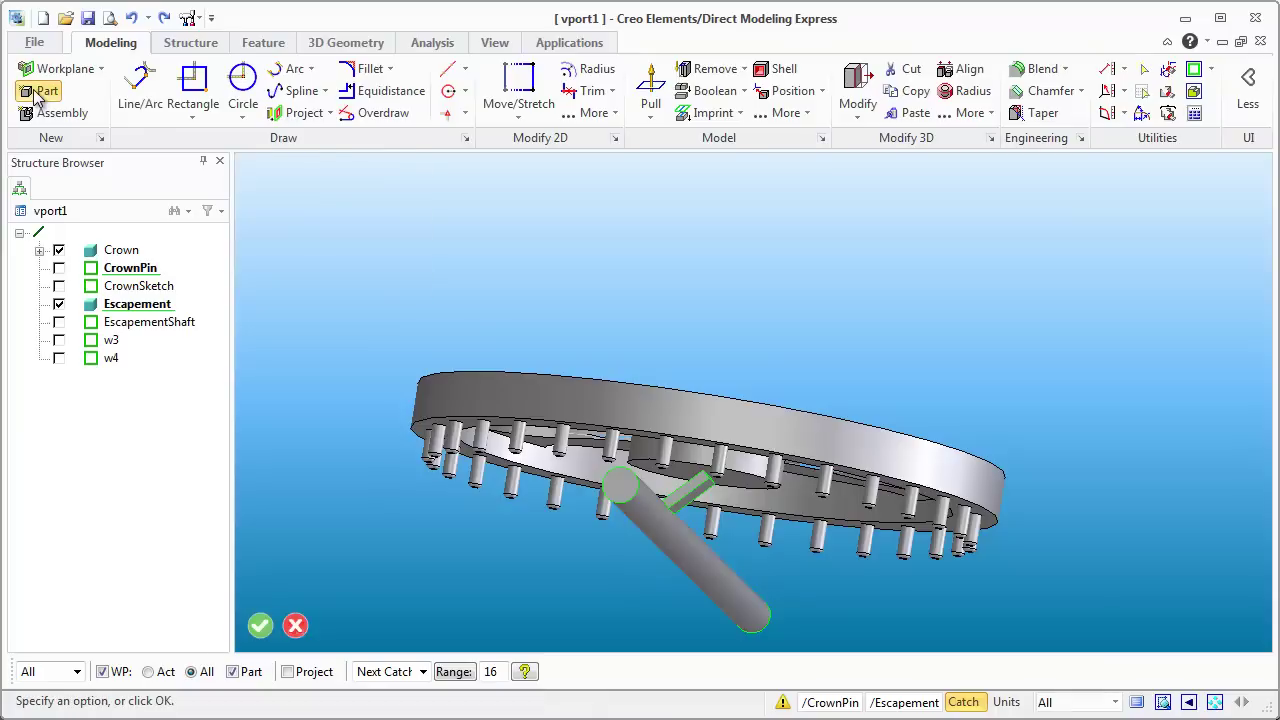
pyautogui.click(265, 203)
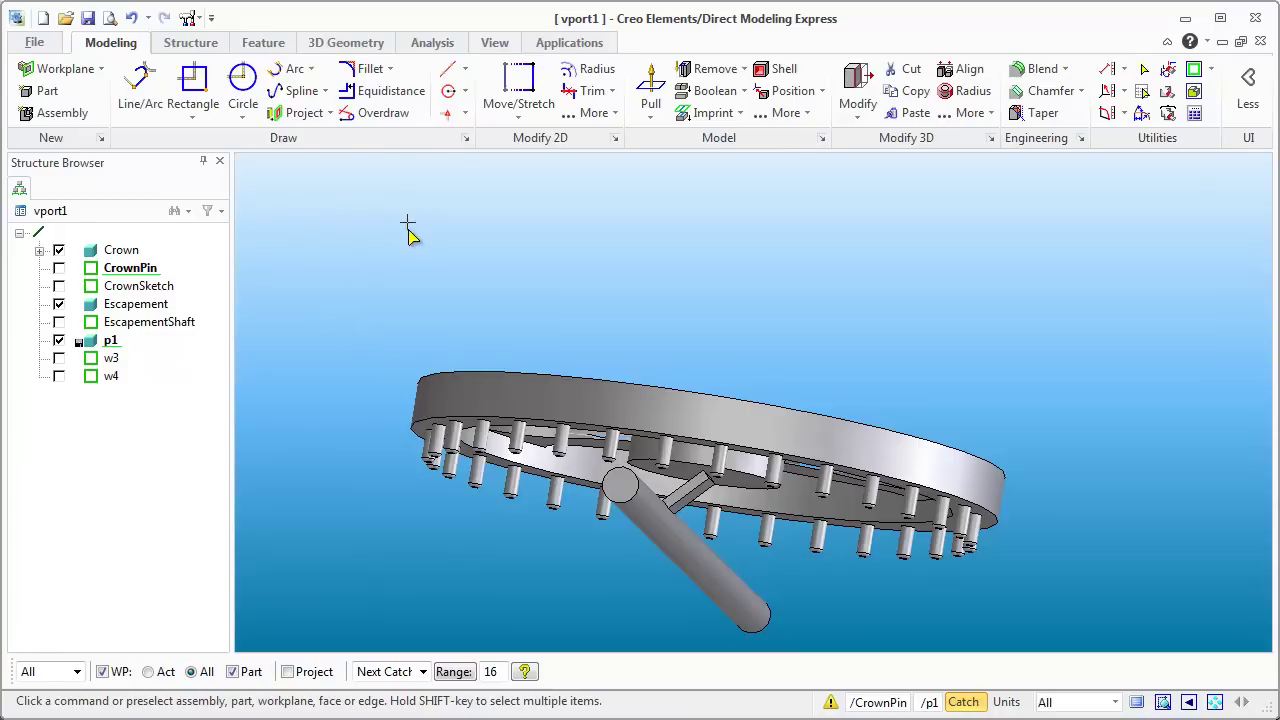
# Sketch a trial rectangle on a workplane on the shaft end face, then undo it
pyautogui.click(625, 488)
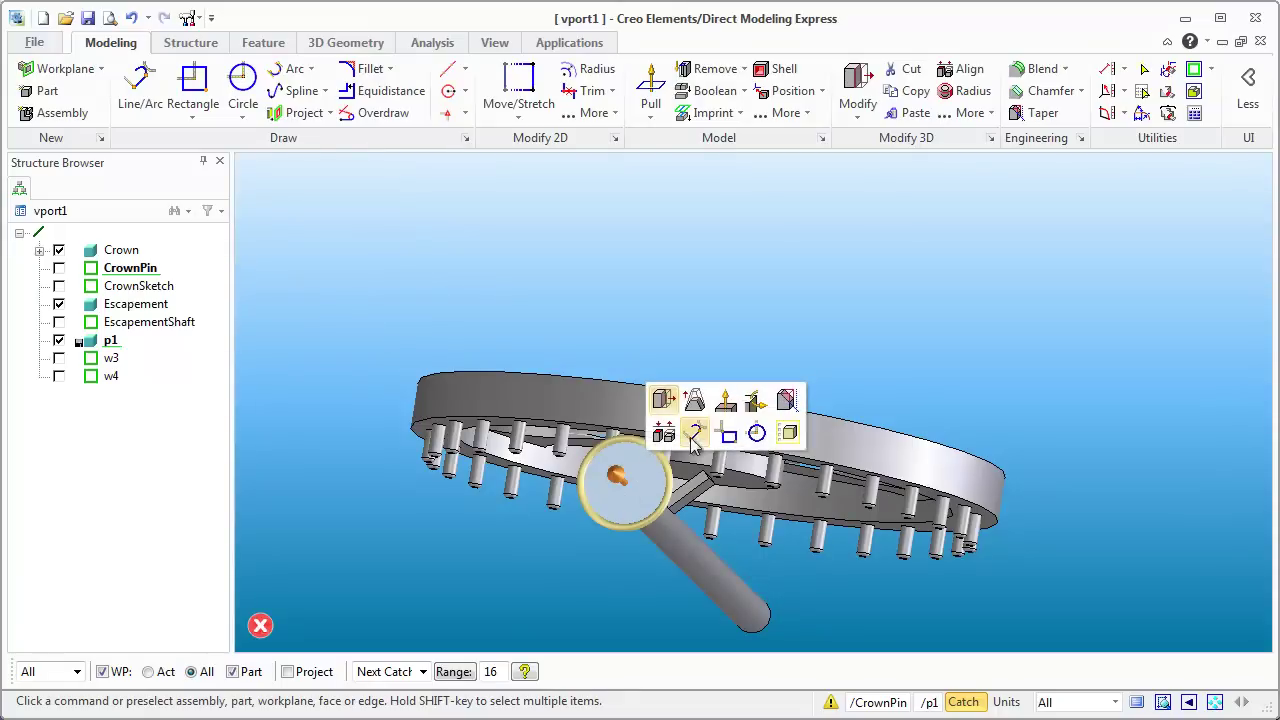
pyautogui.click(728, 434)
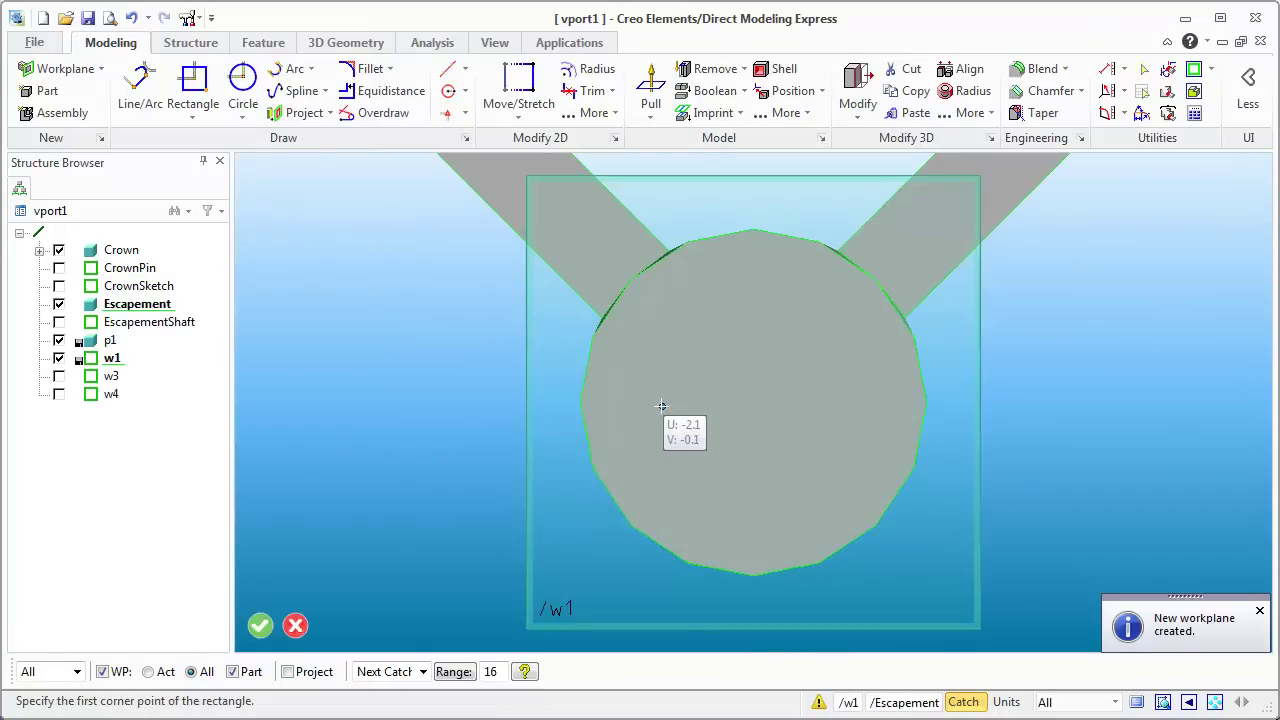
pyautogui.click(653, 406)
pyautogui.click(1046, 543)
pyautogui.scroll(-5, 1038, 537)
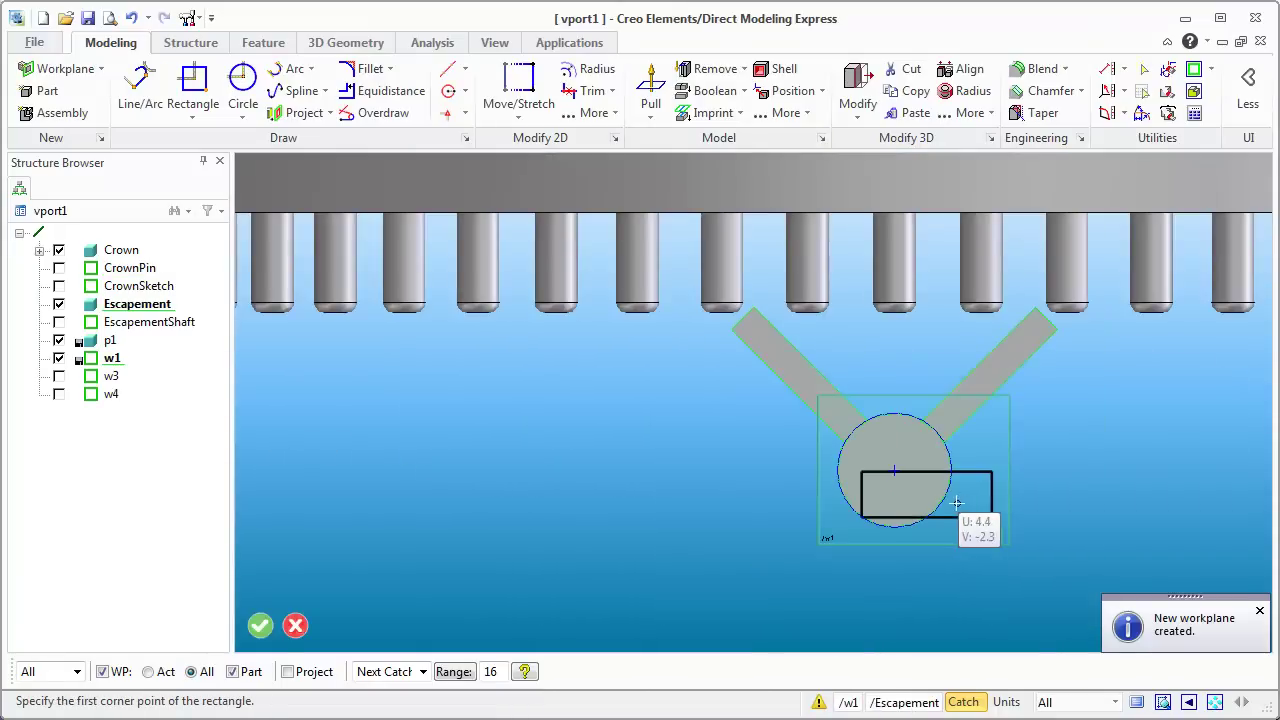
pyautogui.moveTo(943, 523); pyautogui.dragTo(934, 374, button='middle')
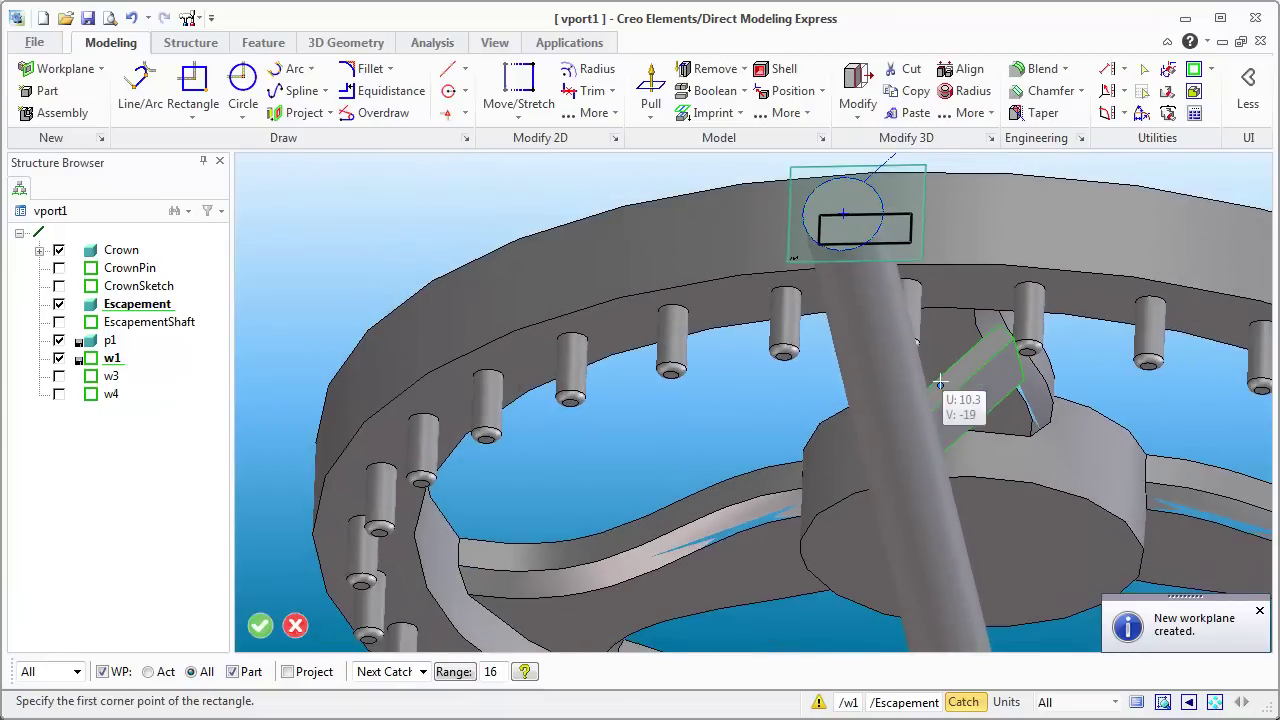
pyautogui.scroll(3, 940, 385)
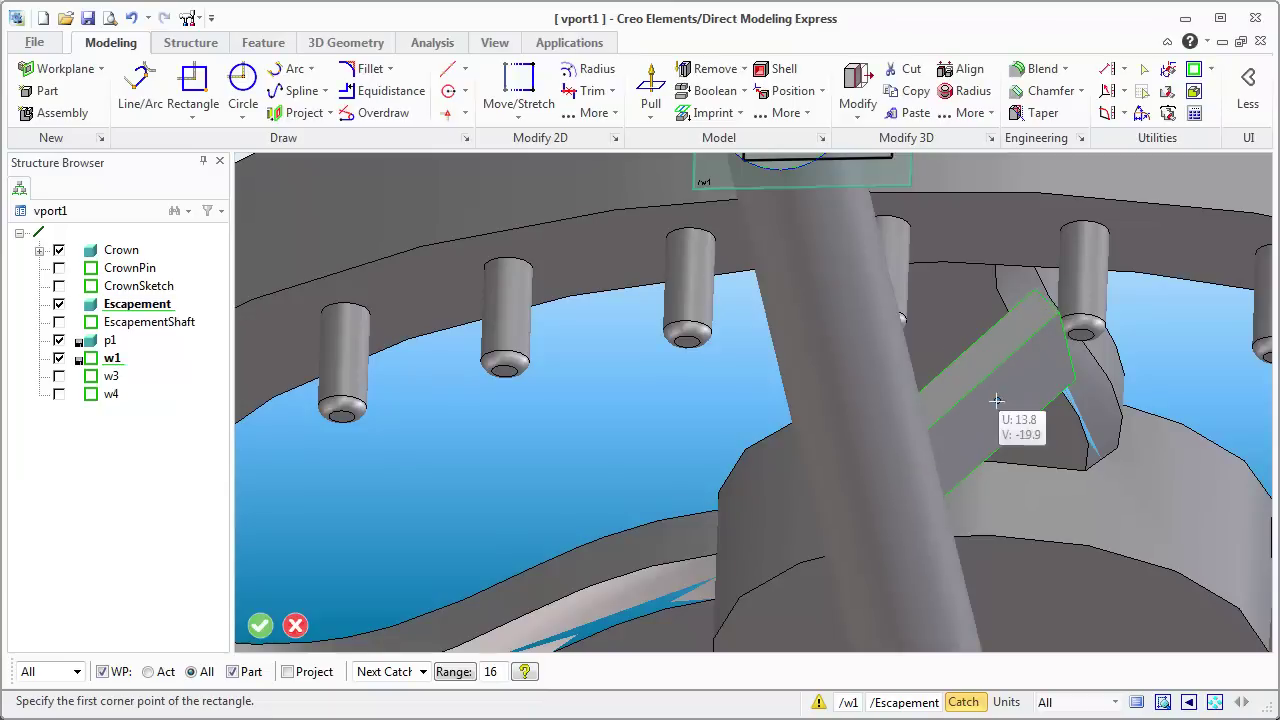
pyautogui.scroll(-5, 905, 398)
pyautogui.scroll(5, 847, 308)
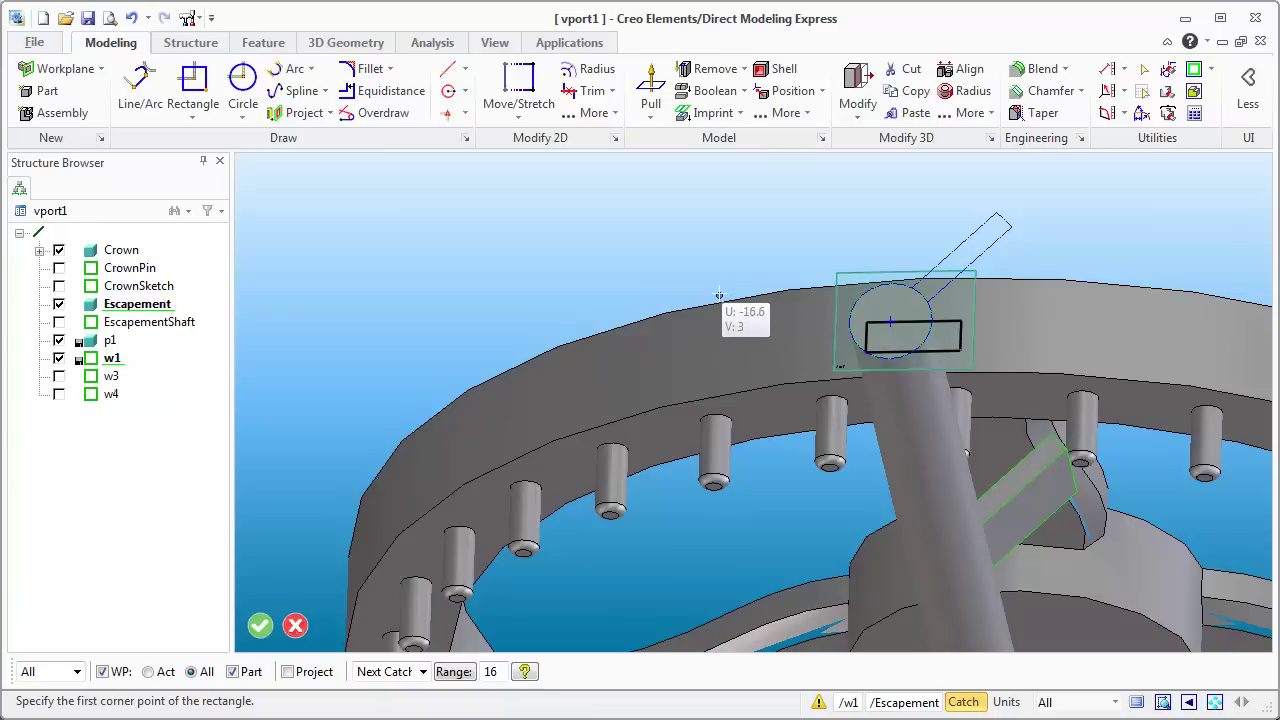
pyautogui.hotkey('ctrl', 'z')
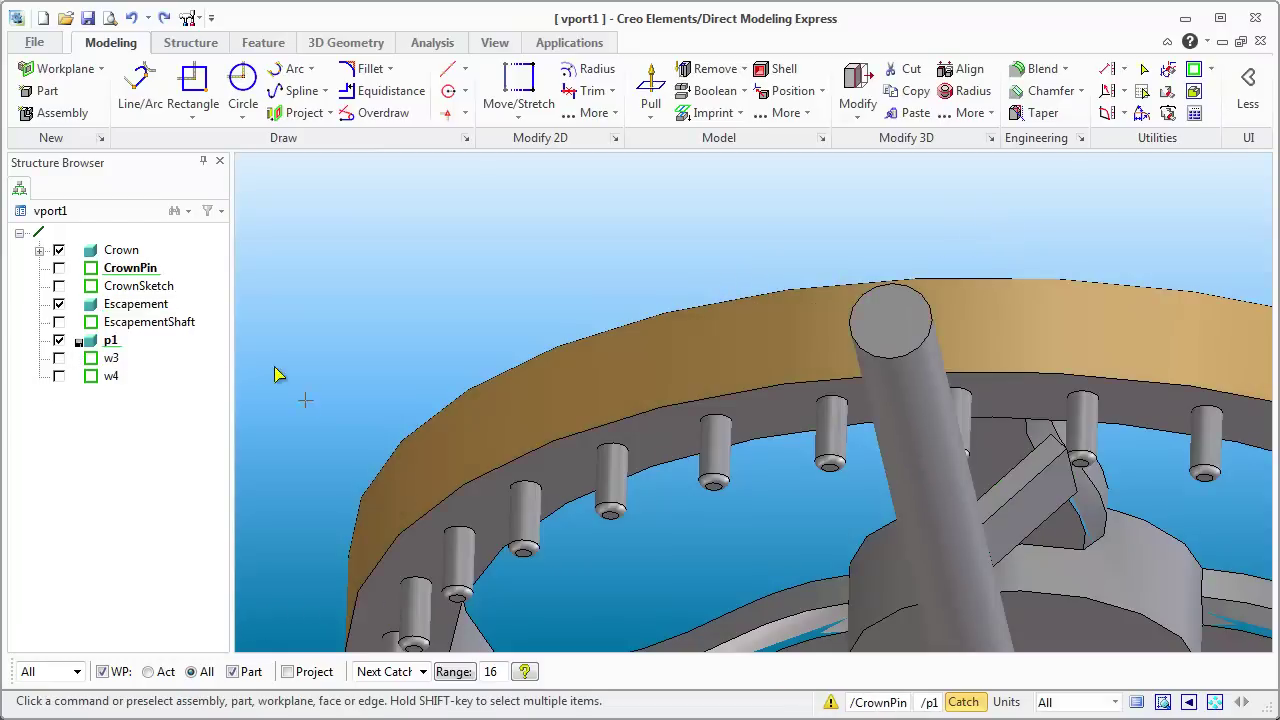
# Create workplane w1 On Face on the shaft's top circular face and orbit to check it
pyautogui.click(100, 70)
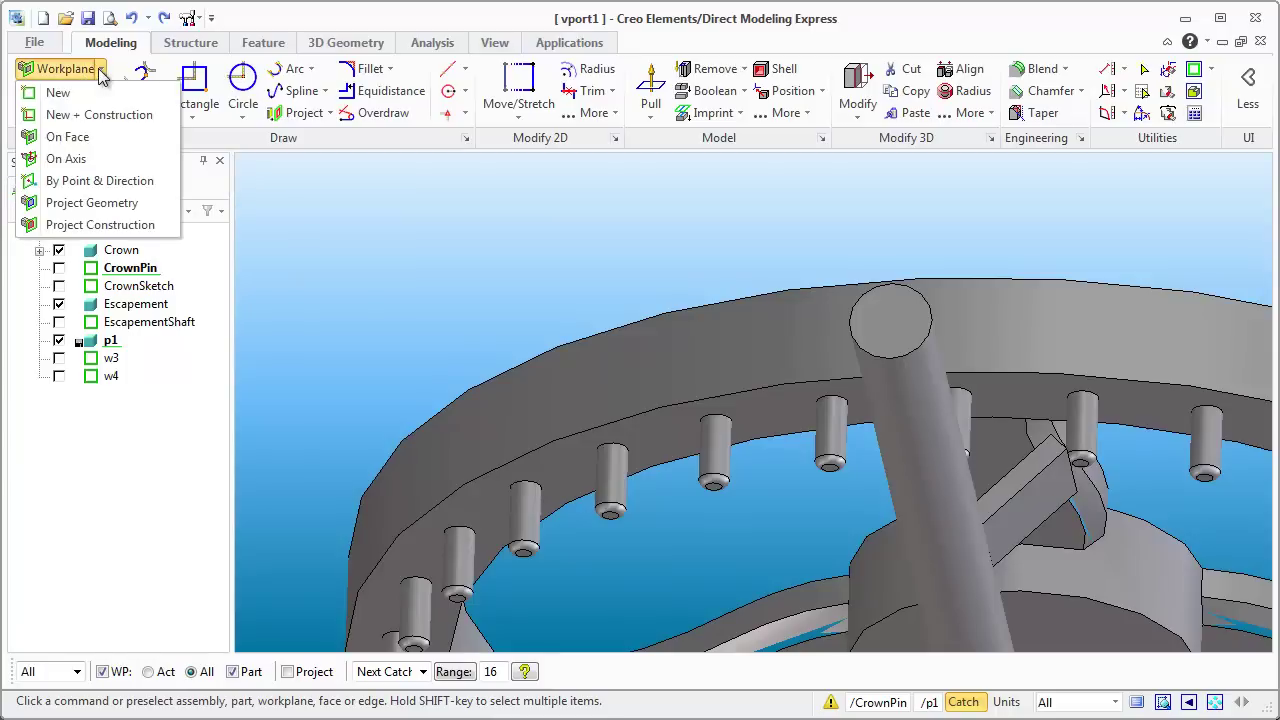
pyautogui.click(68, 137)
pyautogui.click(895, 337)
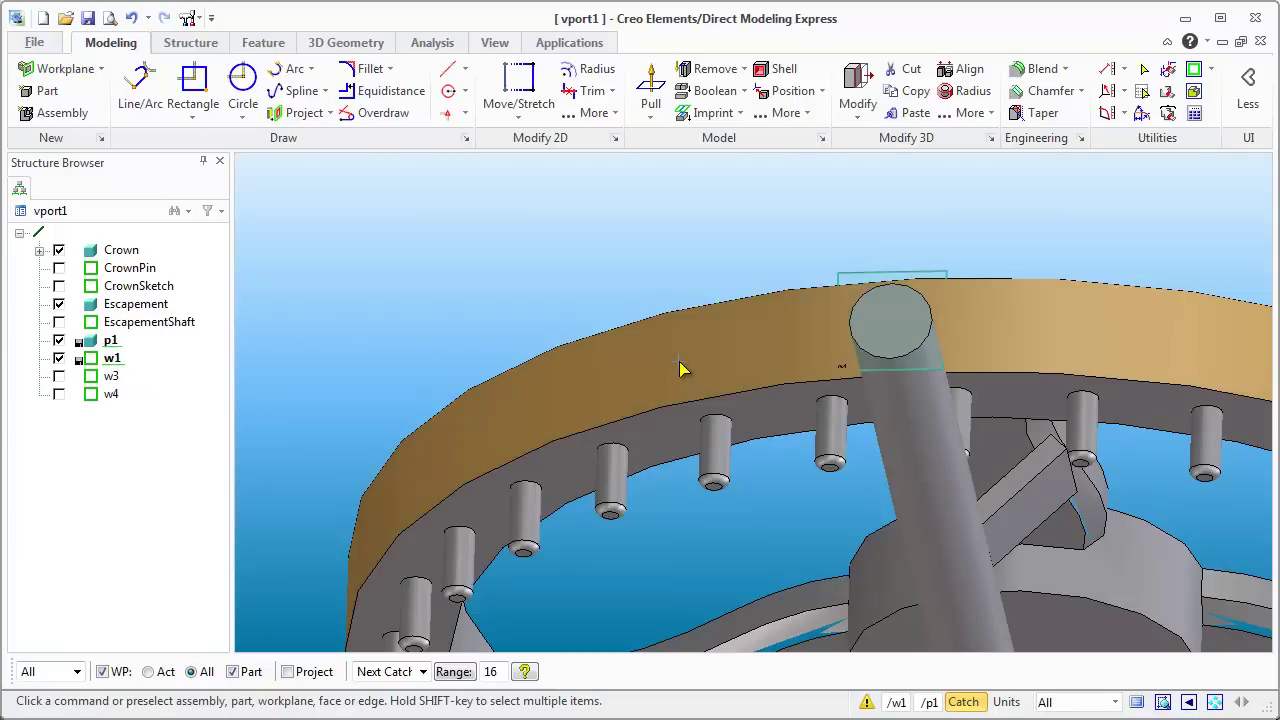
pyautogui.scroll(-5, 846, 423)
pyautogui.scroll(5, 894, 434)
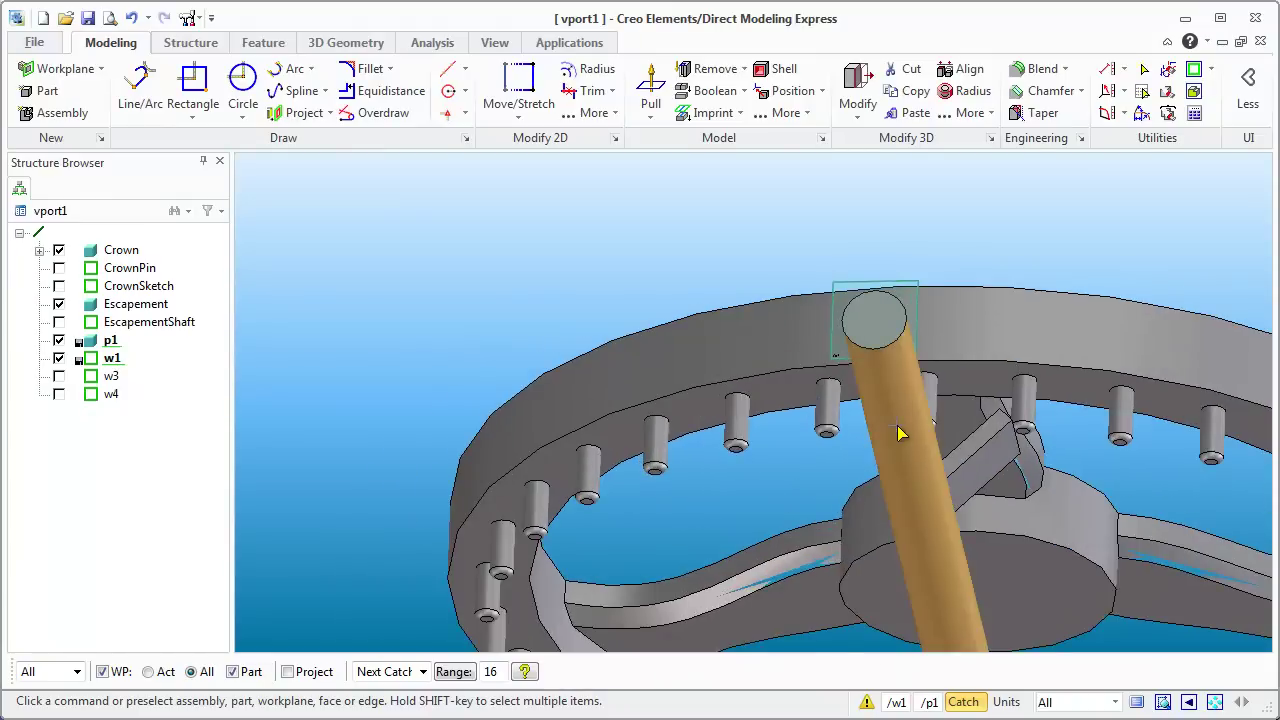
pyautogui.moveTo(894, 434)
pyautogui.mouseDown(button='middle')
pyautogui.moveTo(926, 437)
pyautogui.moveTo(928, 405)
pyautogui.moveTo(908, 443)
pyautogui.mouseUp(button='middle')
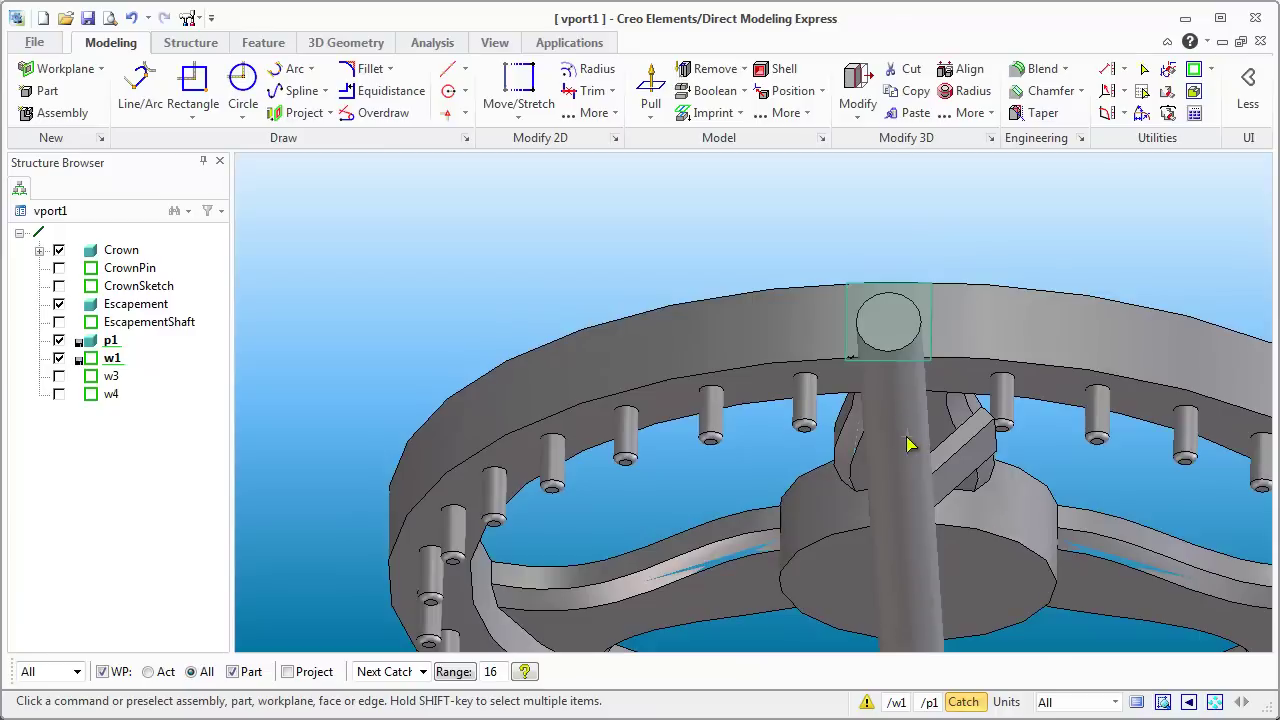
pyautogui.click(957, 490)
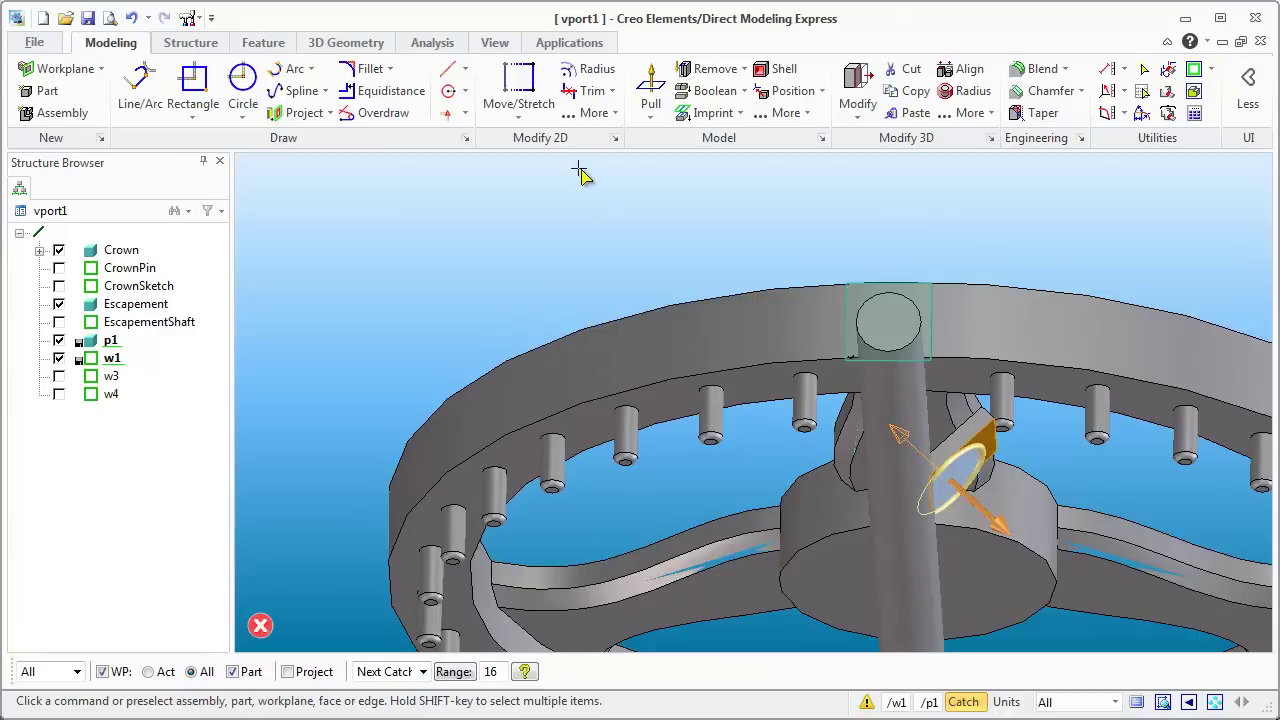
pyautogui.click(610, 240)
pyautogui.scroll(-3, 929, 357)
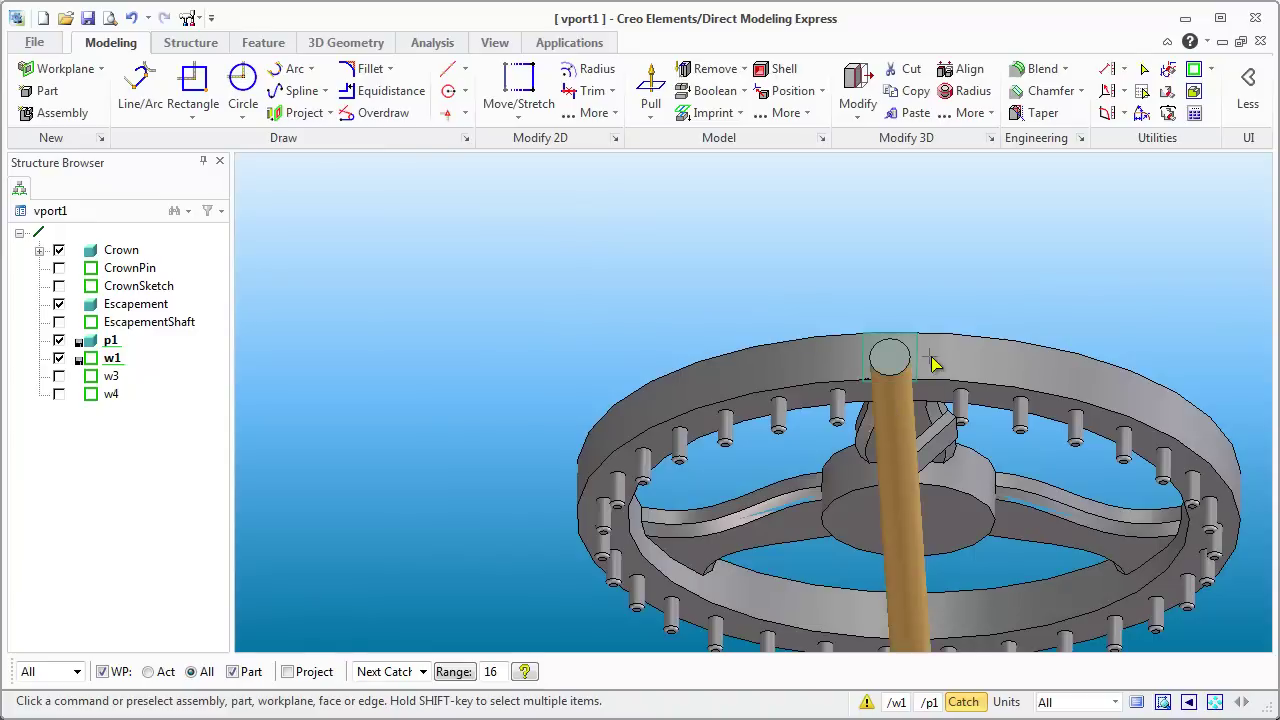
pyautogui.scroll(4, 929, 363)
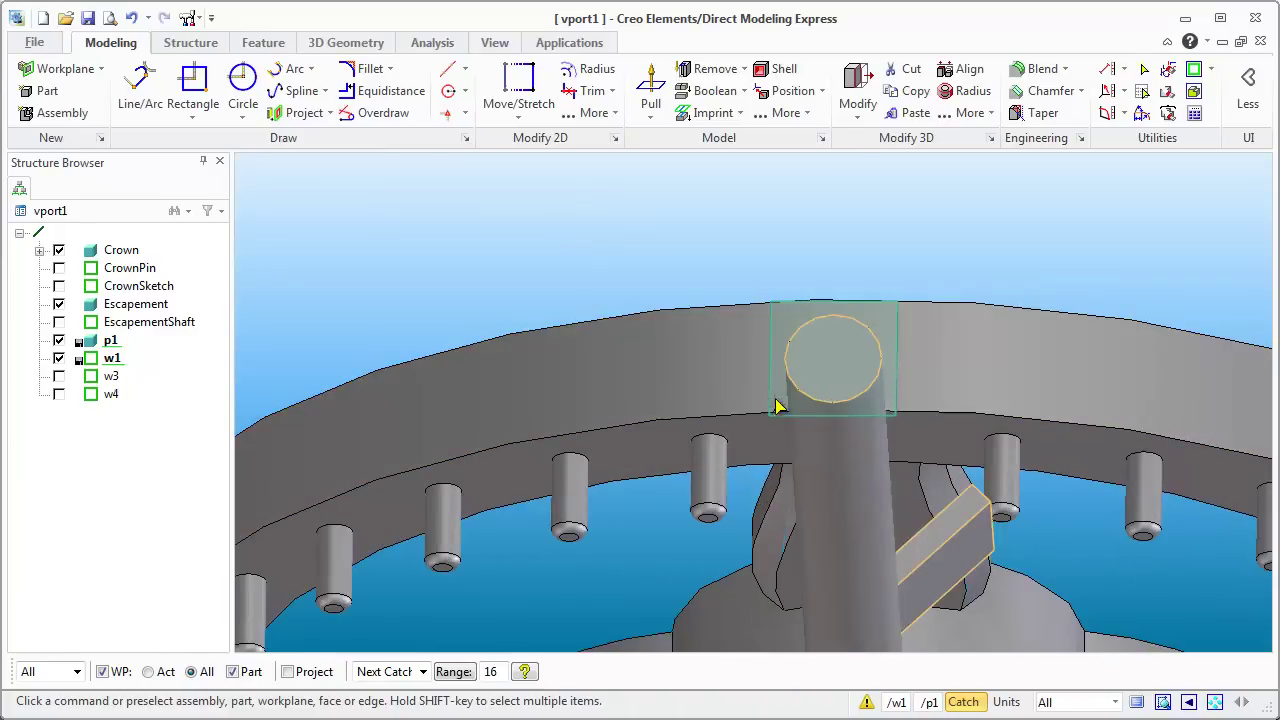
# Select workplane w1 on the hub face and choose Rectangle Central for a centre-based rectangle
pyautogui.moveTo(813, 376); pyautogui.dragTo(820, 301, button='middle')
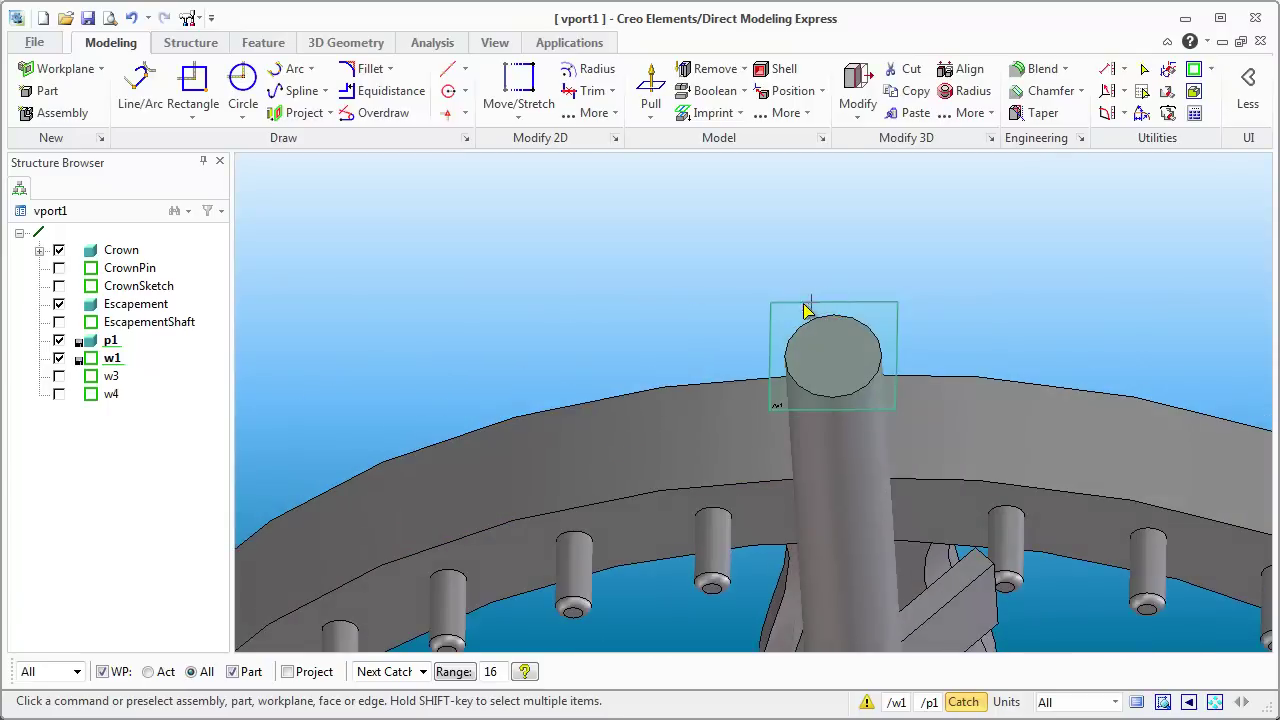
pyautogui.click(806, 306)
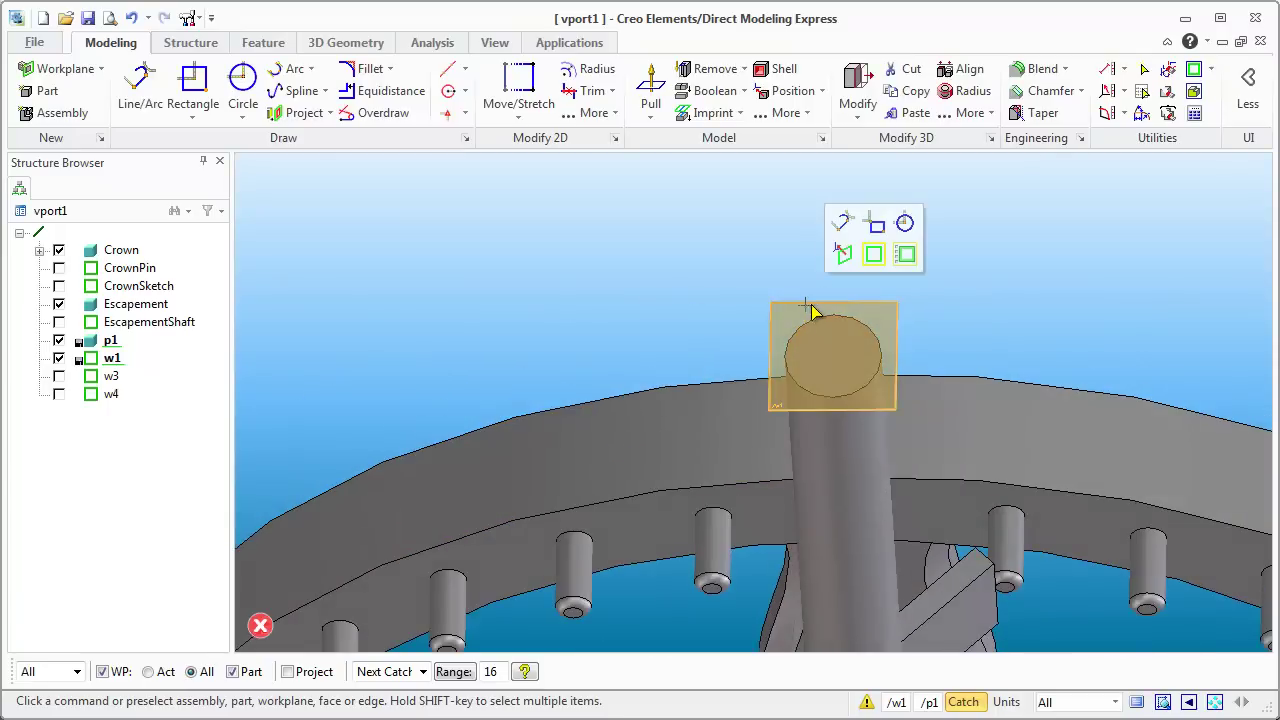
pyautogui.click(193, 114)
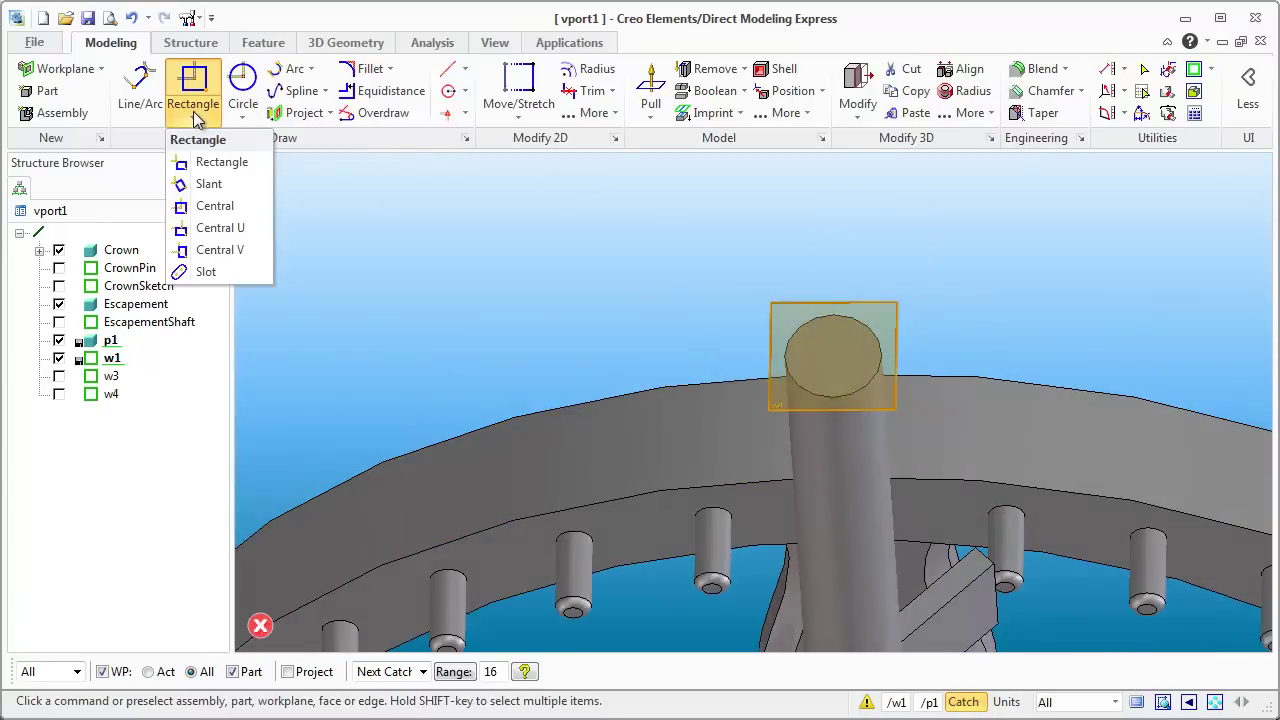
pyautogui.click(214, 206)
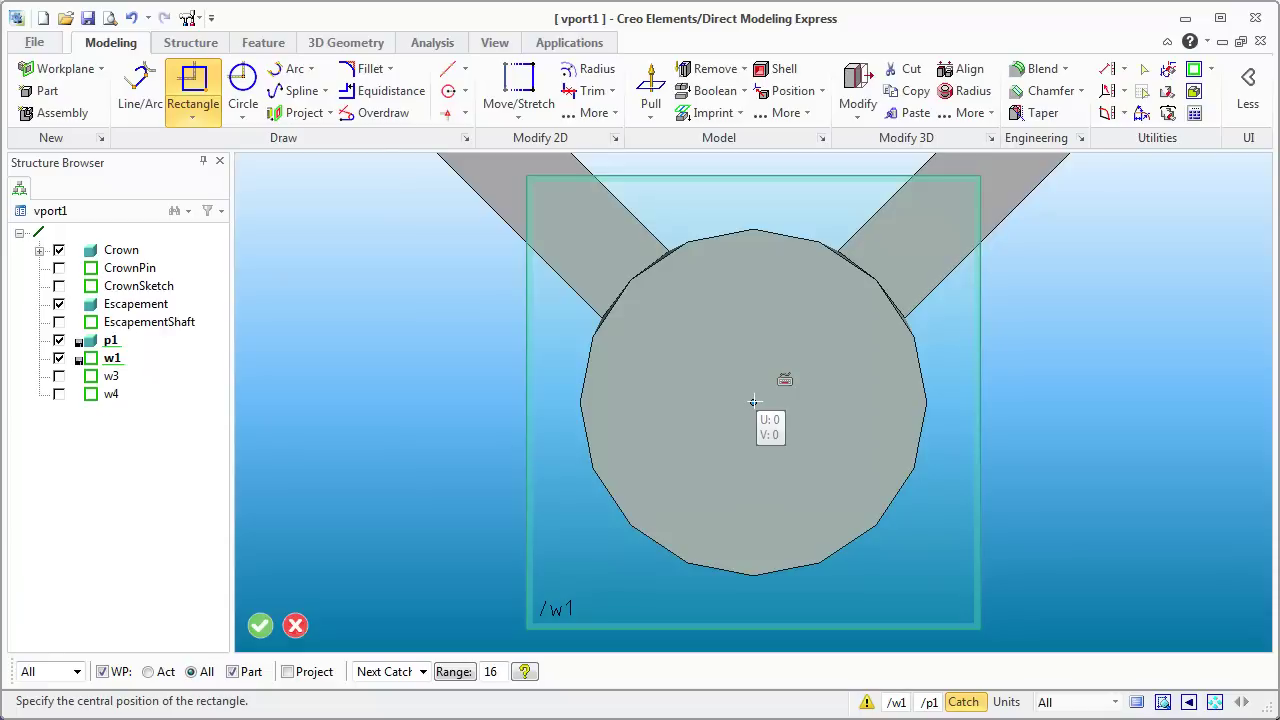
pyautogui.click(64, 69)
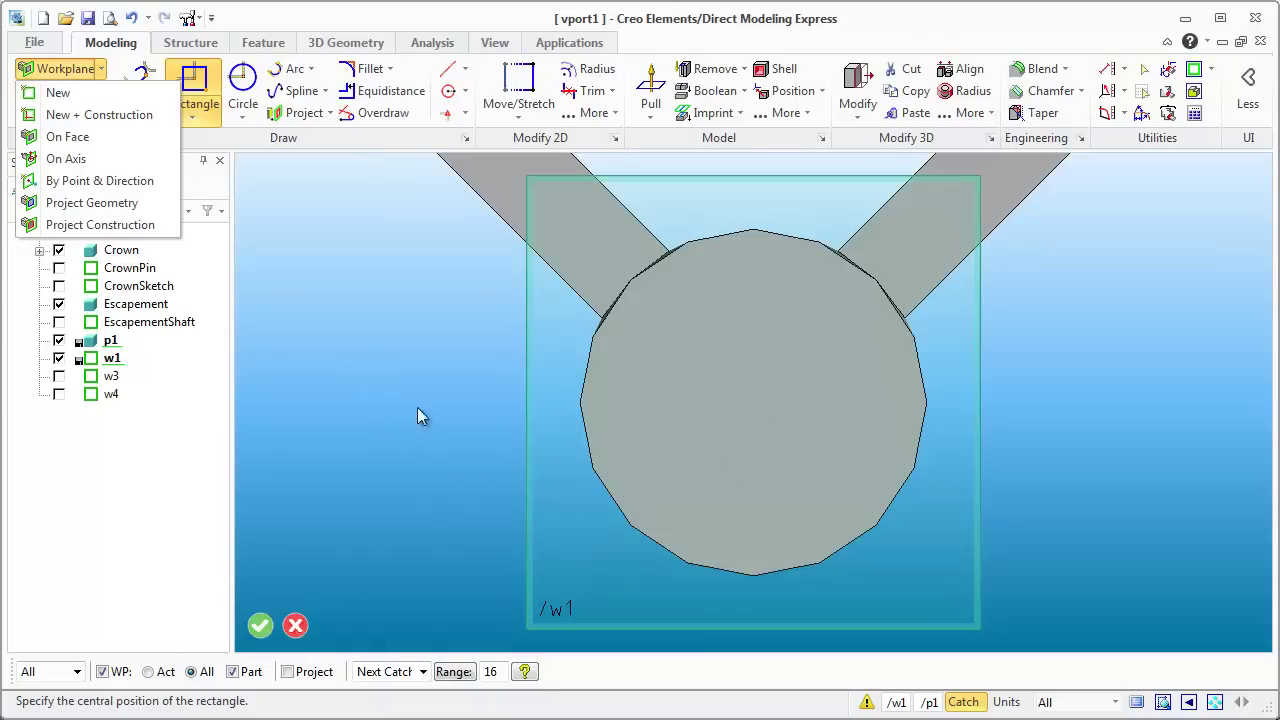
pyautogui.press('Escape')
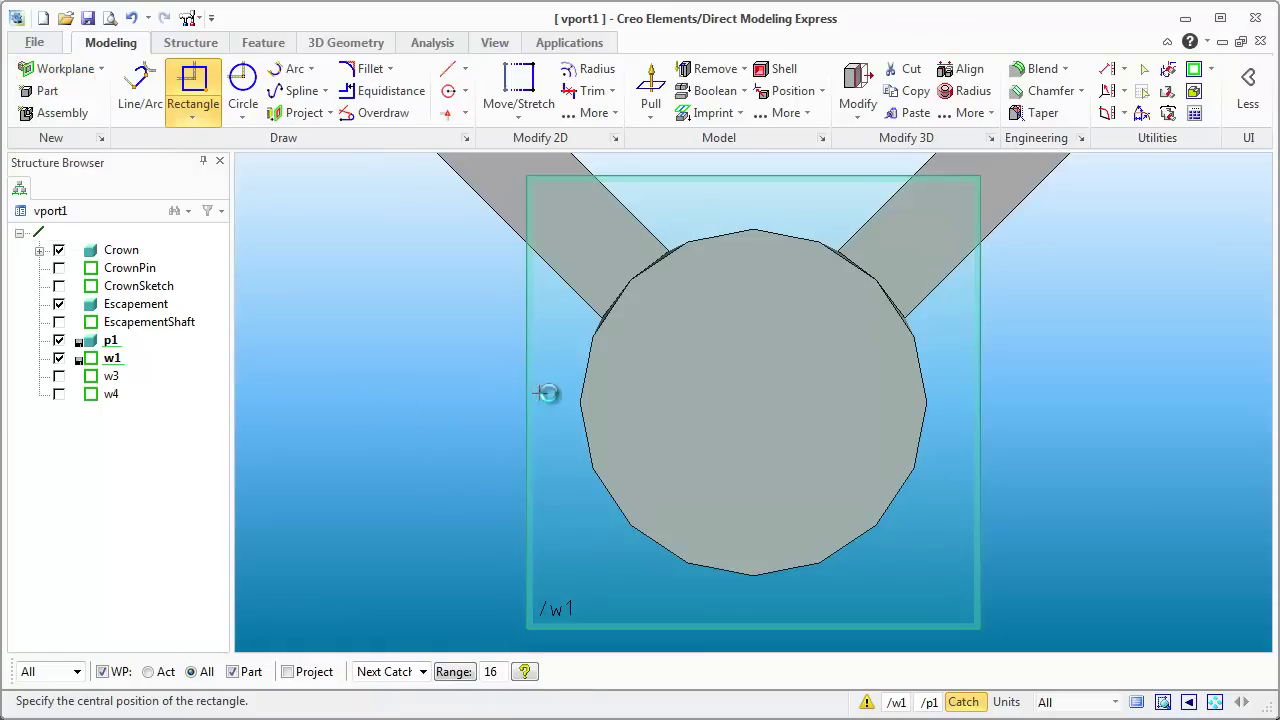
pyautogui.click(876, 391)
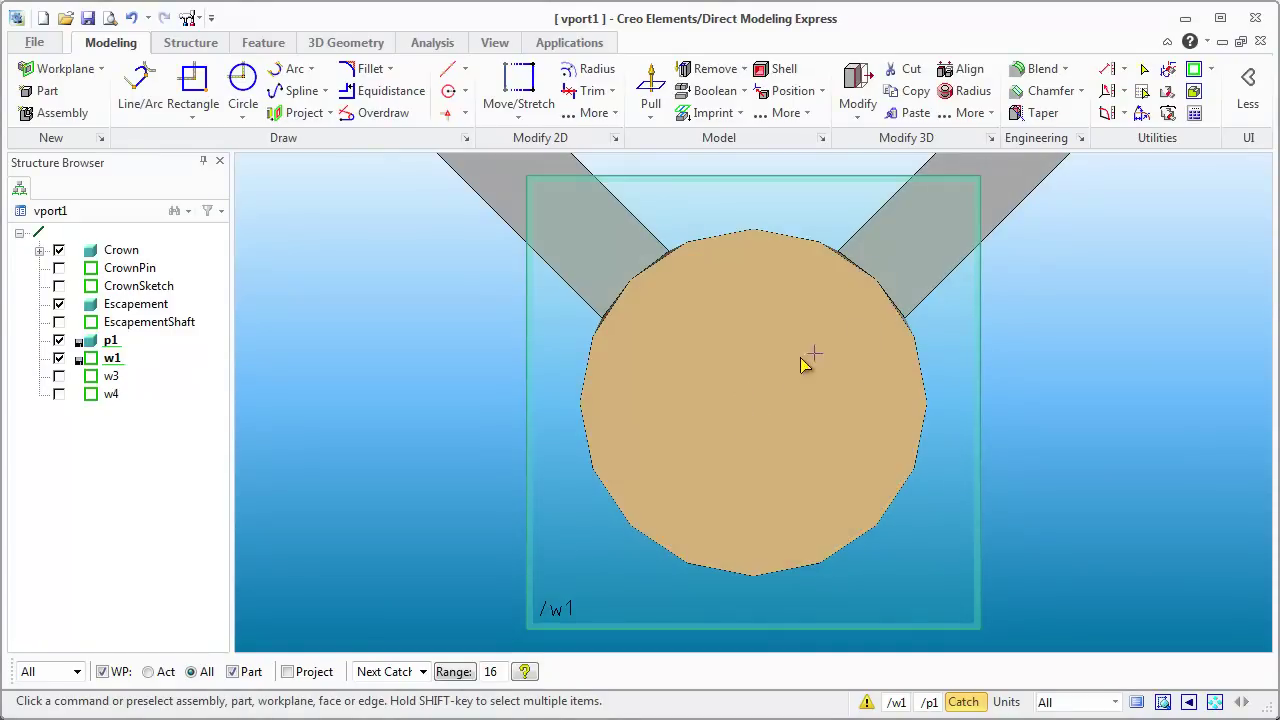
pyautogui.click(200, 116)
pyautogui.click(210, 206)
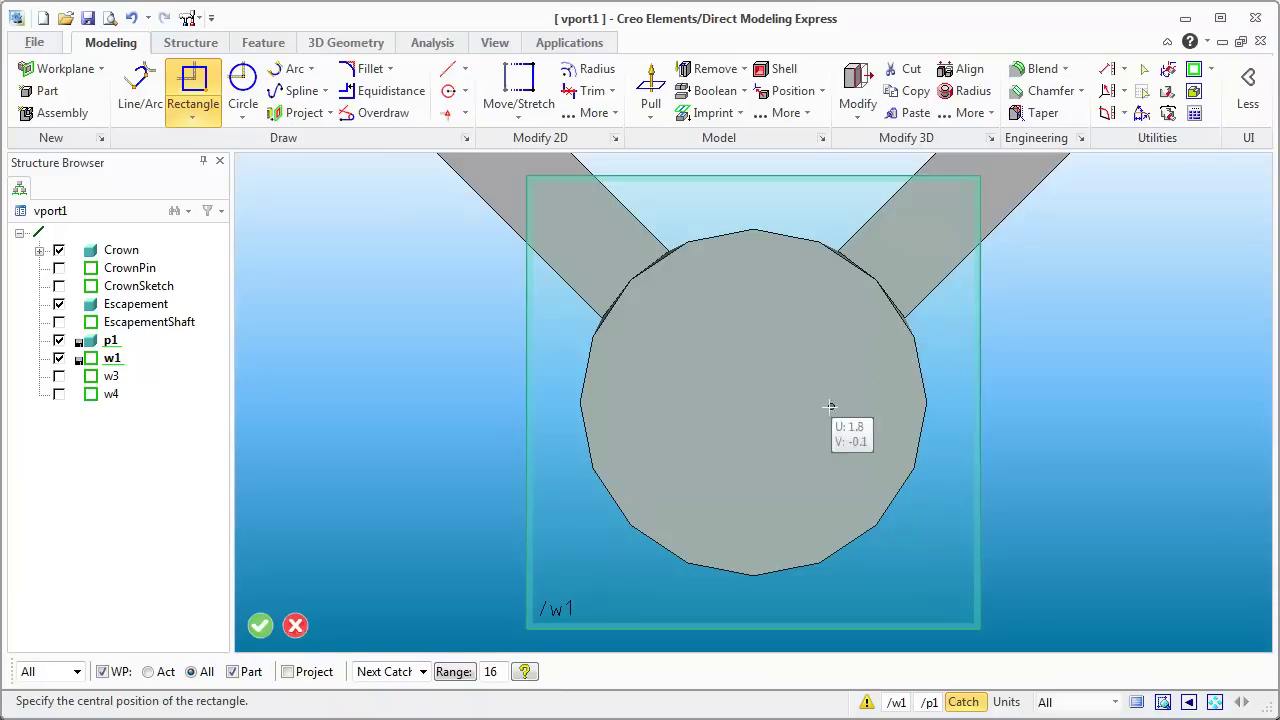
# Sketch a 150 × 10 rectangle centred on the escapement hub centre
pyautogui.click(753, 402)
pyautogui.scroll(-8, 1010, 485)
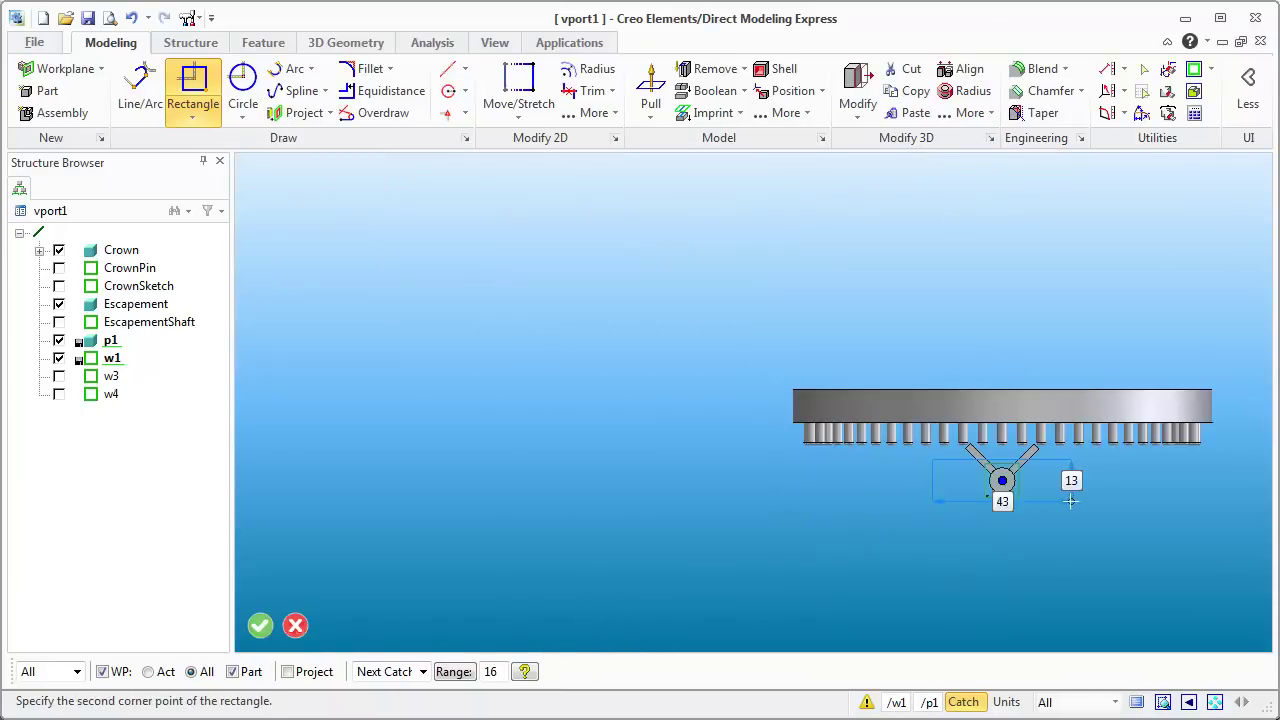
pyautogui.scroll(-2, 1200, 510)
pyautogui.scroll(5, 1240, 540)
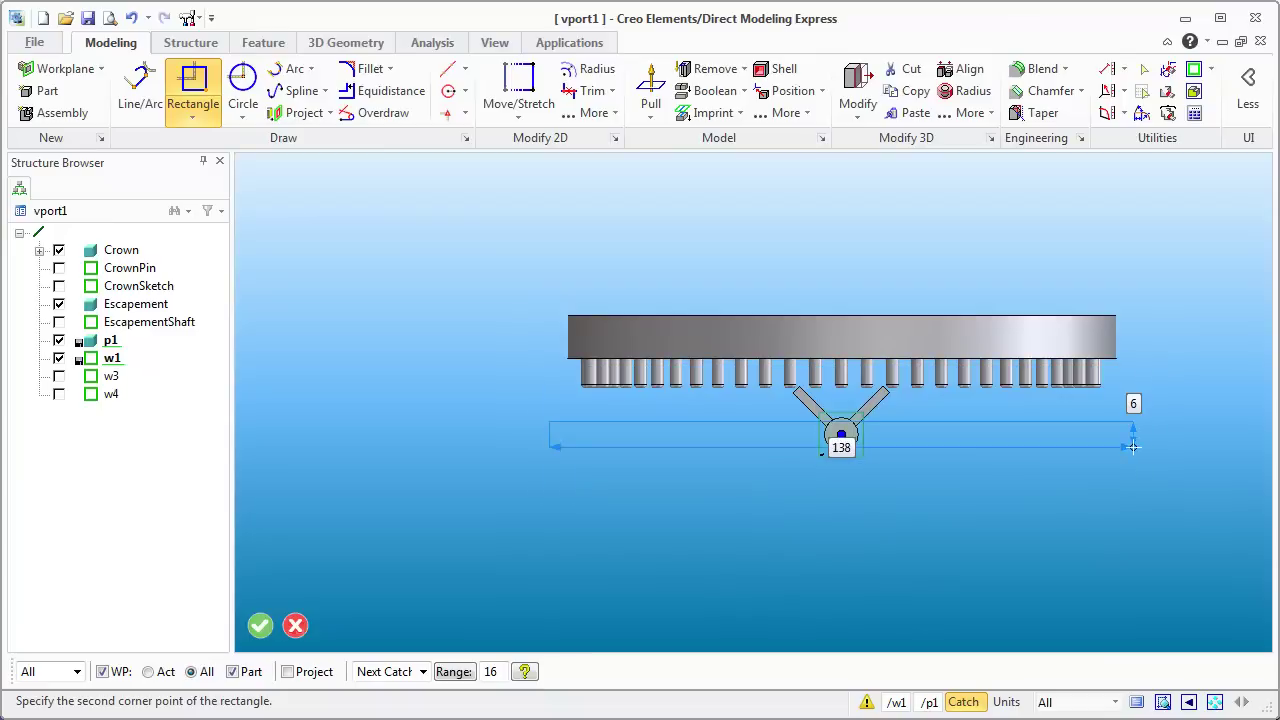
pyautogui.scroll(3, 1130, 450)
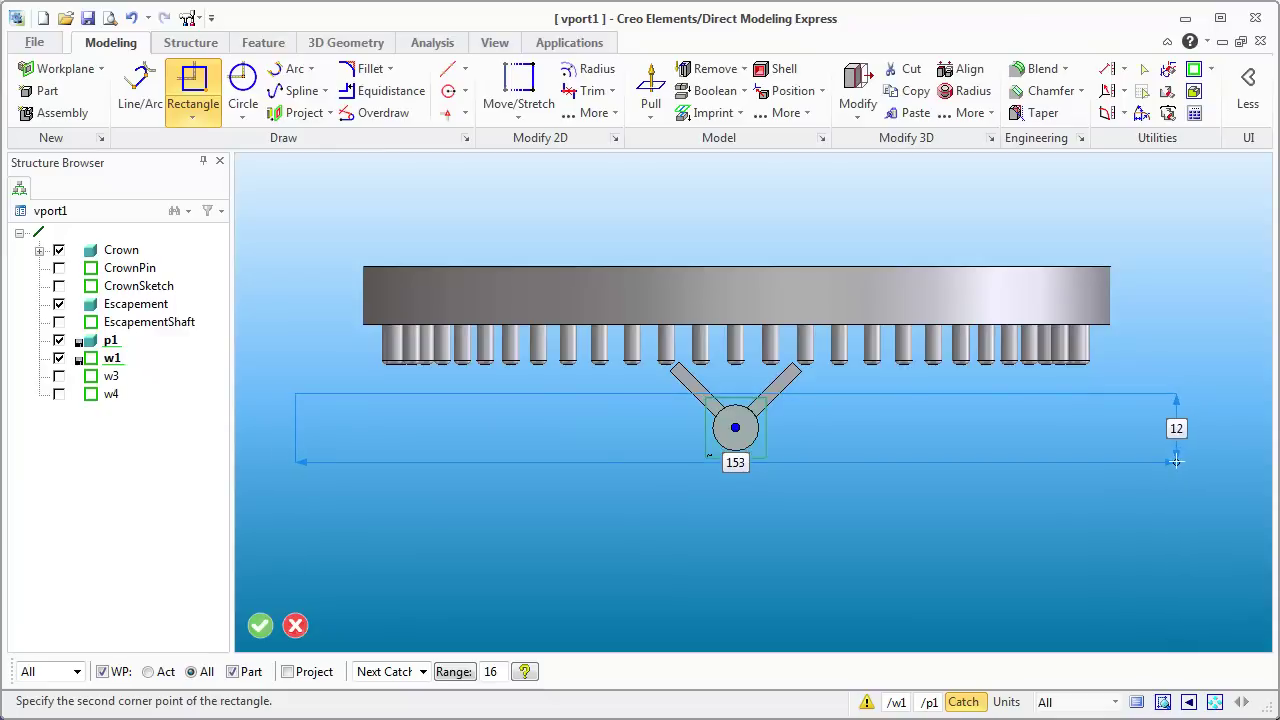
pyautogui.click(1168, 456)
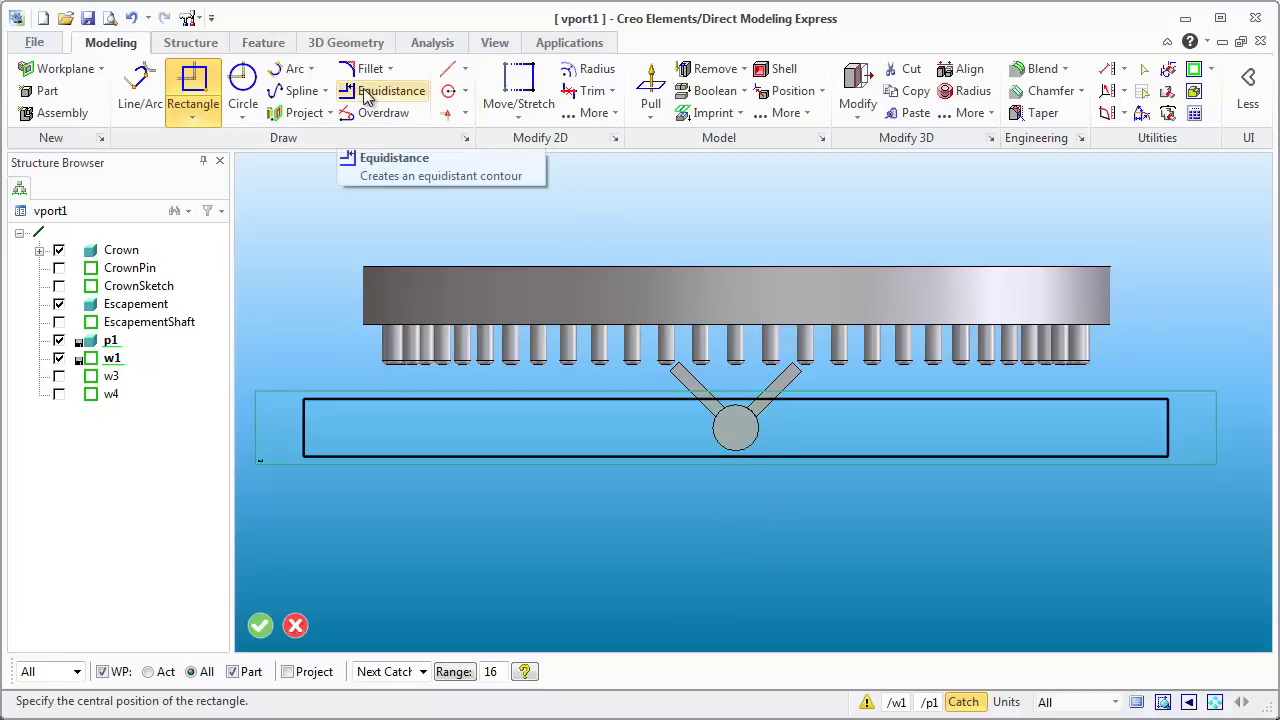
# Draw a vertical line through the hub centre, splitting the rectangle
pyautogui.click(138, 88)
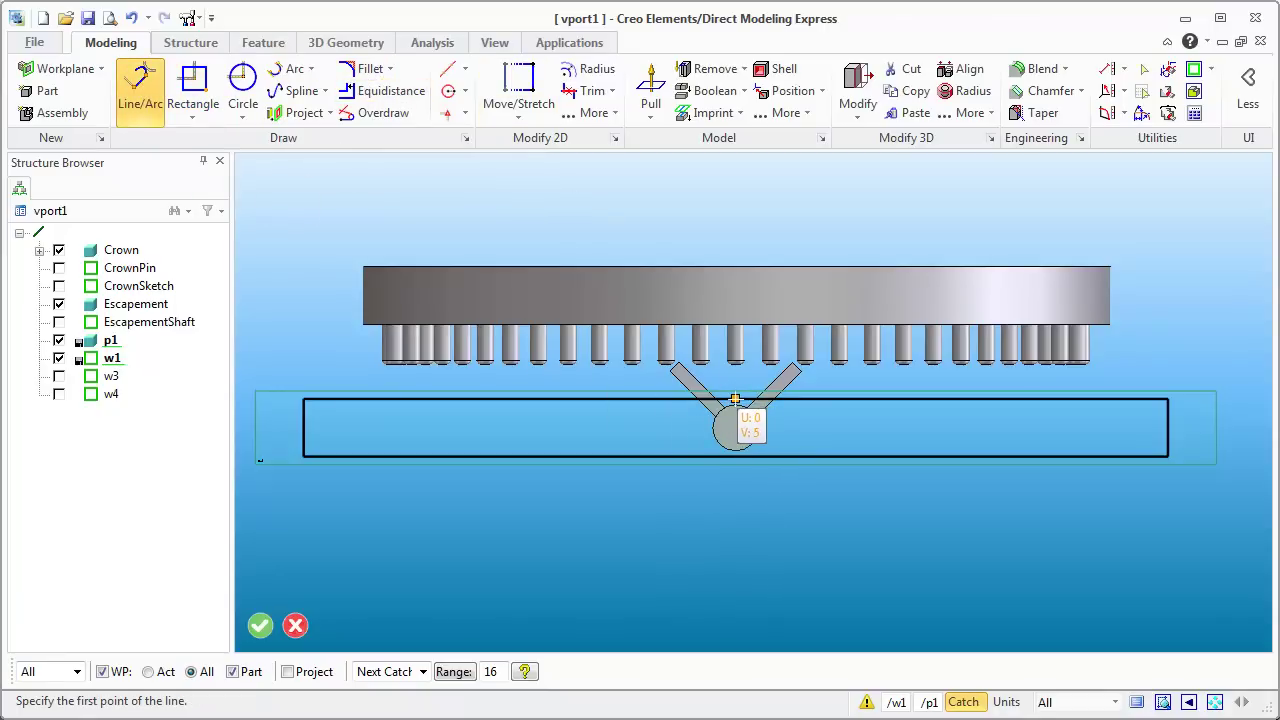
pyautogui.click(735, 399)
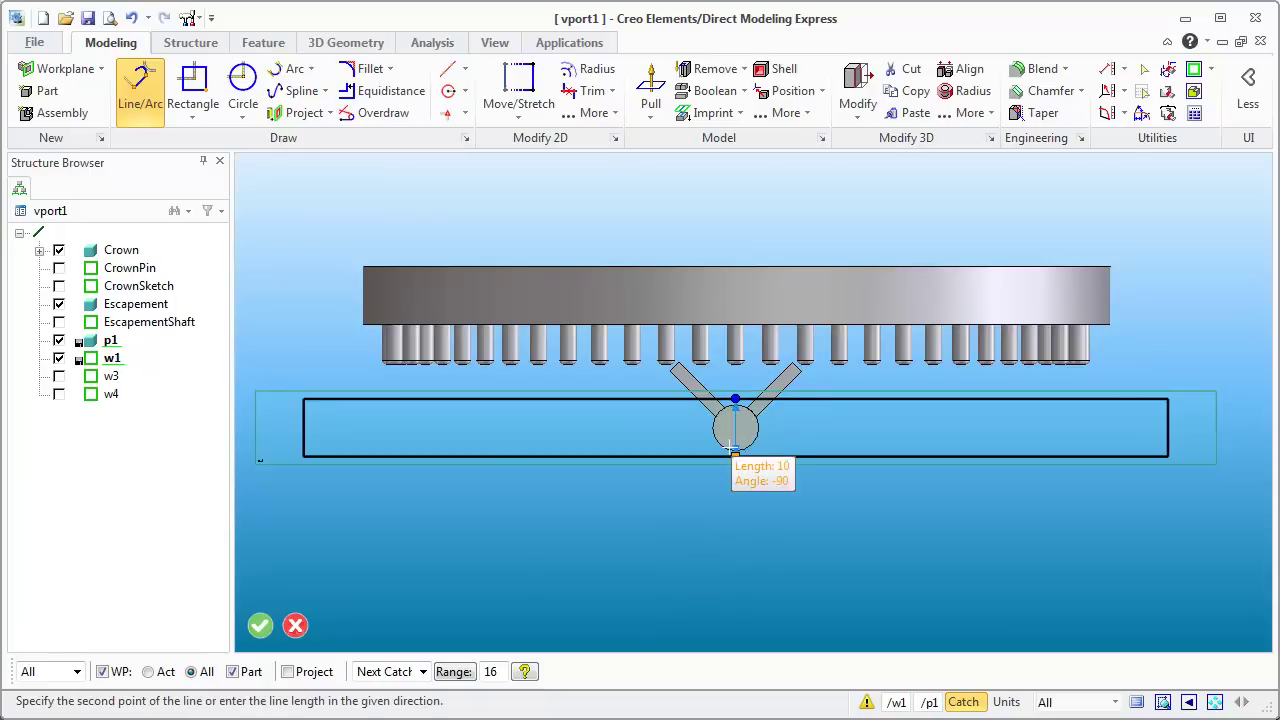
pyautogui.click(735, 456)
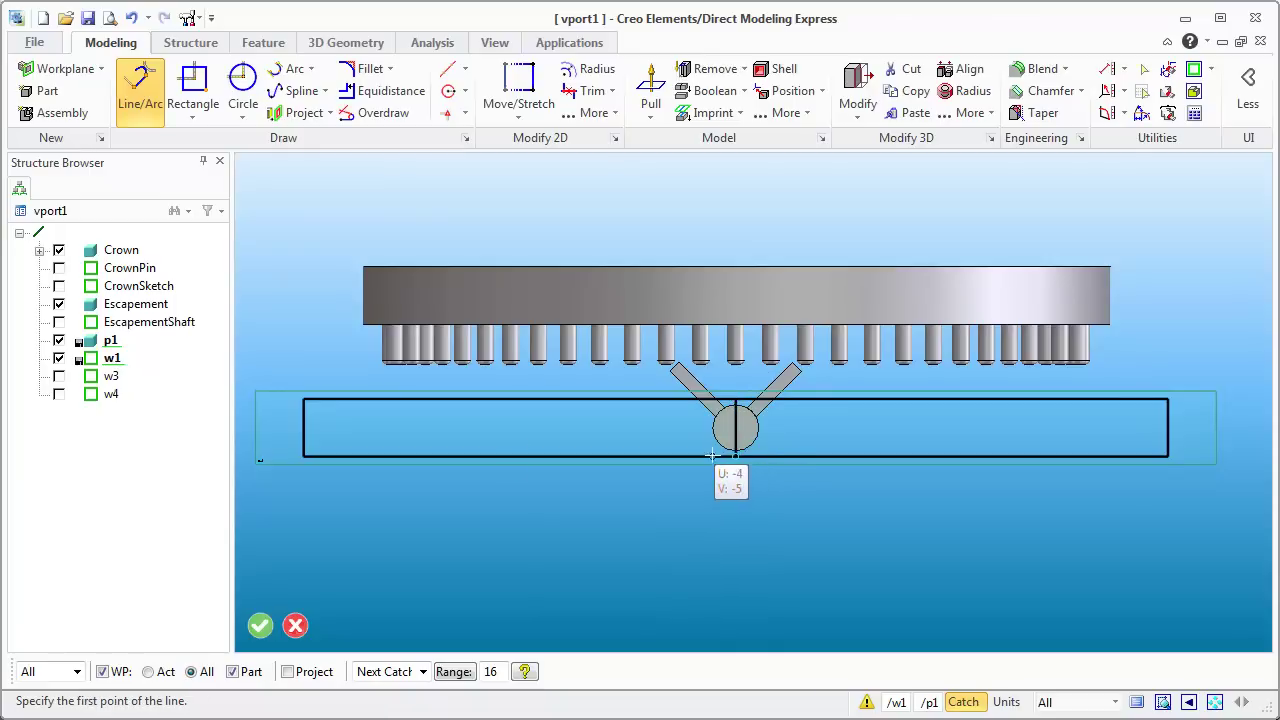
# Trim away the rectangle's left top, bottom and end edges
pyautogui.click(614, 97)
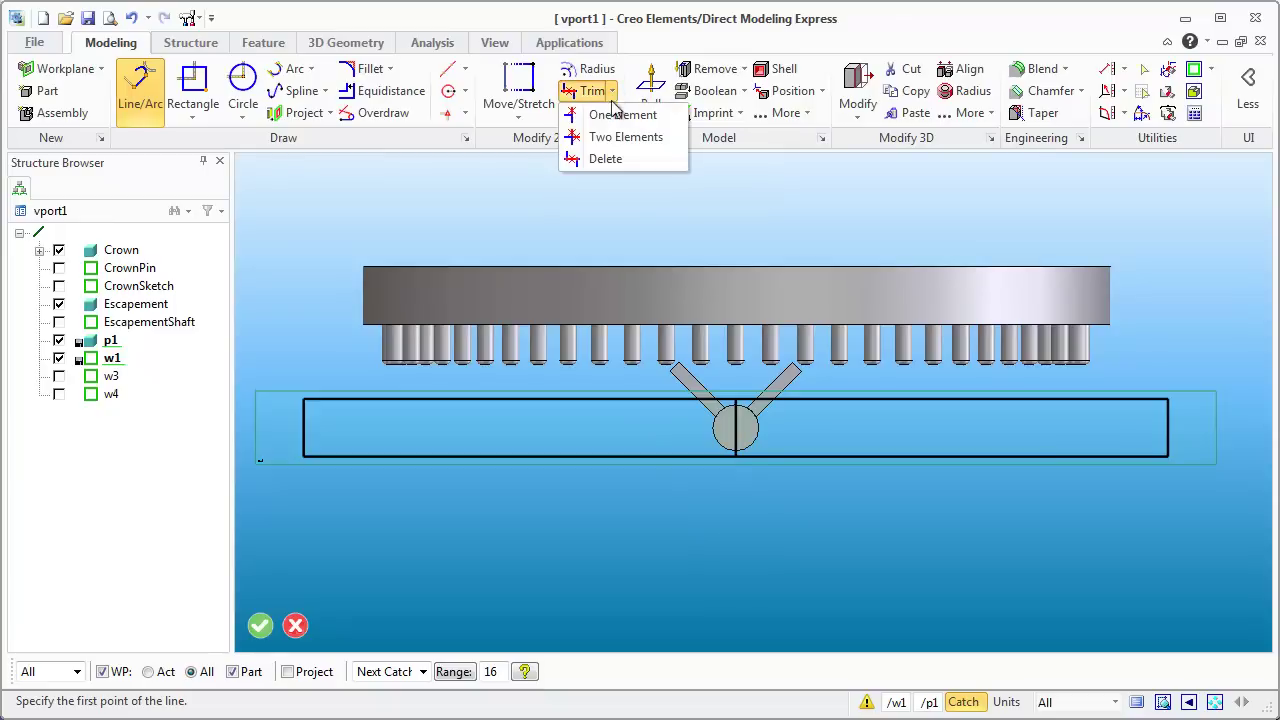
pyautogui.click(603, 160)
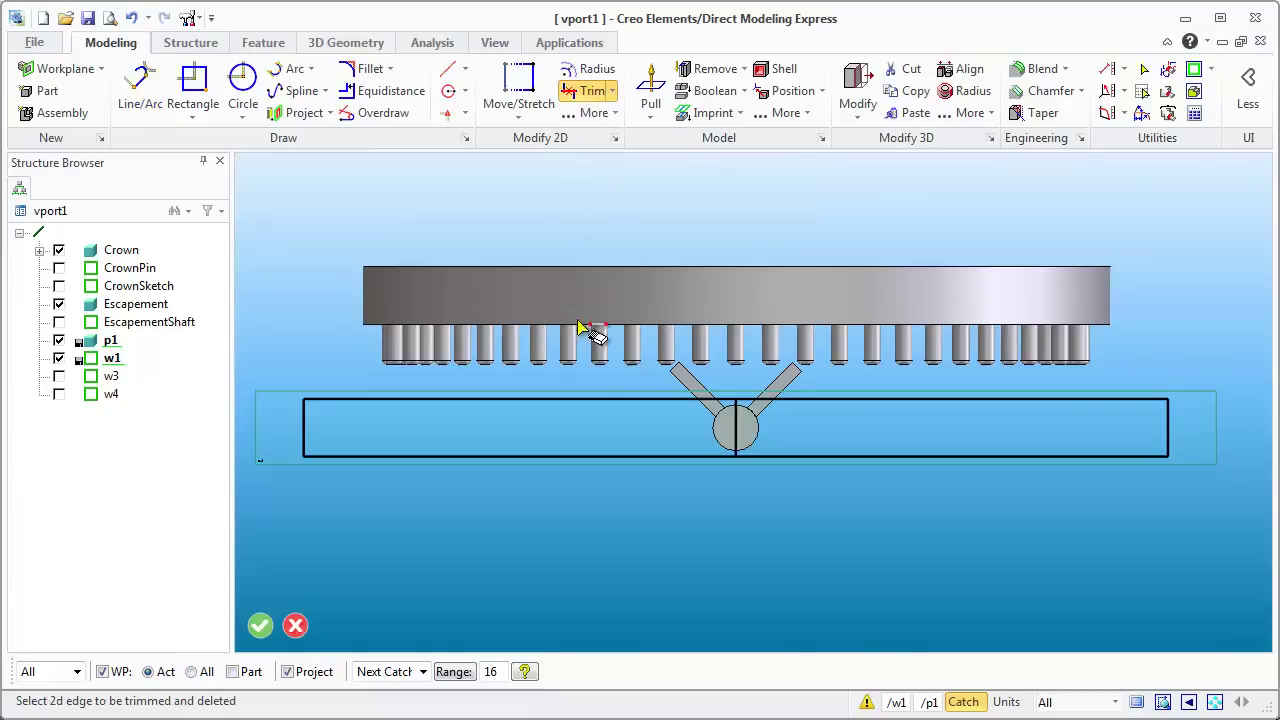
pyautogui.click(572, 401)
pyautogui.click(560, 457)
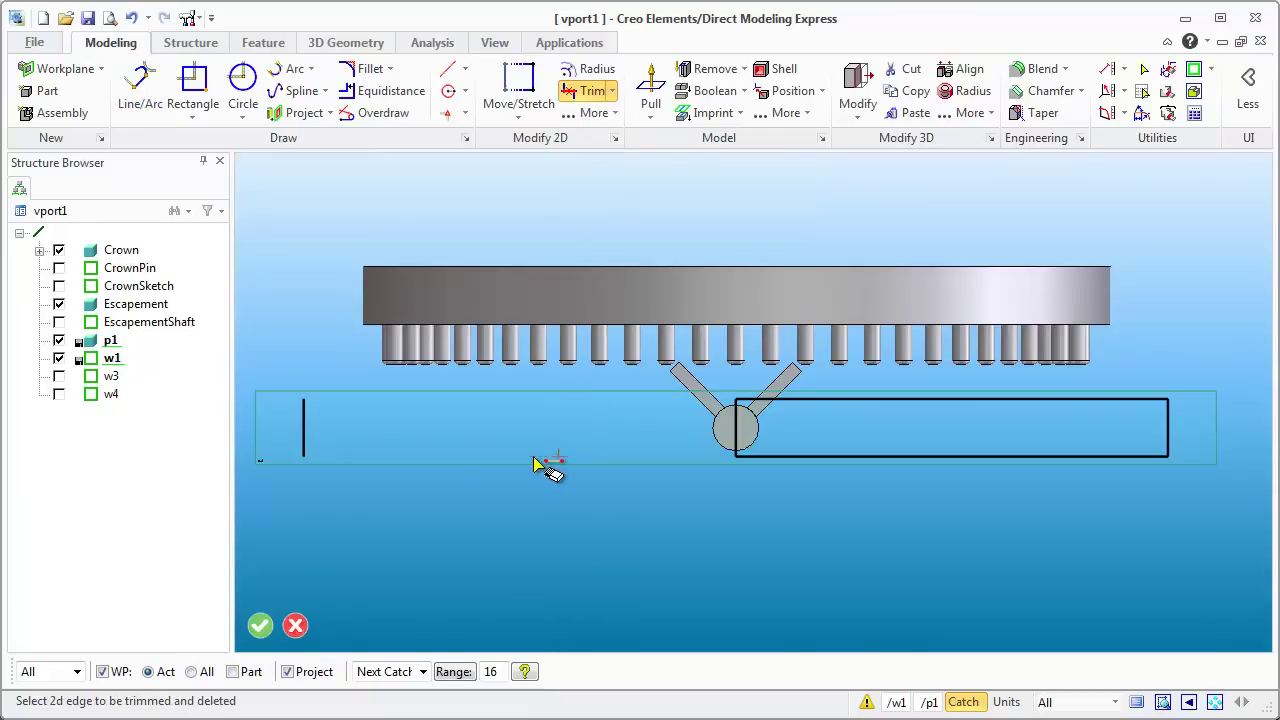
pyautogui.click(305, 440)
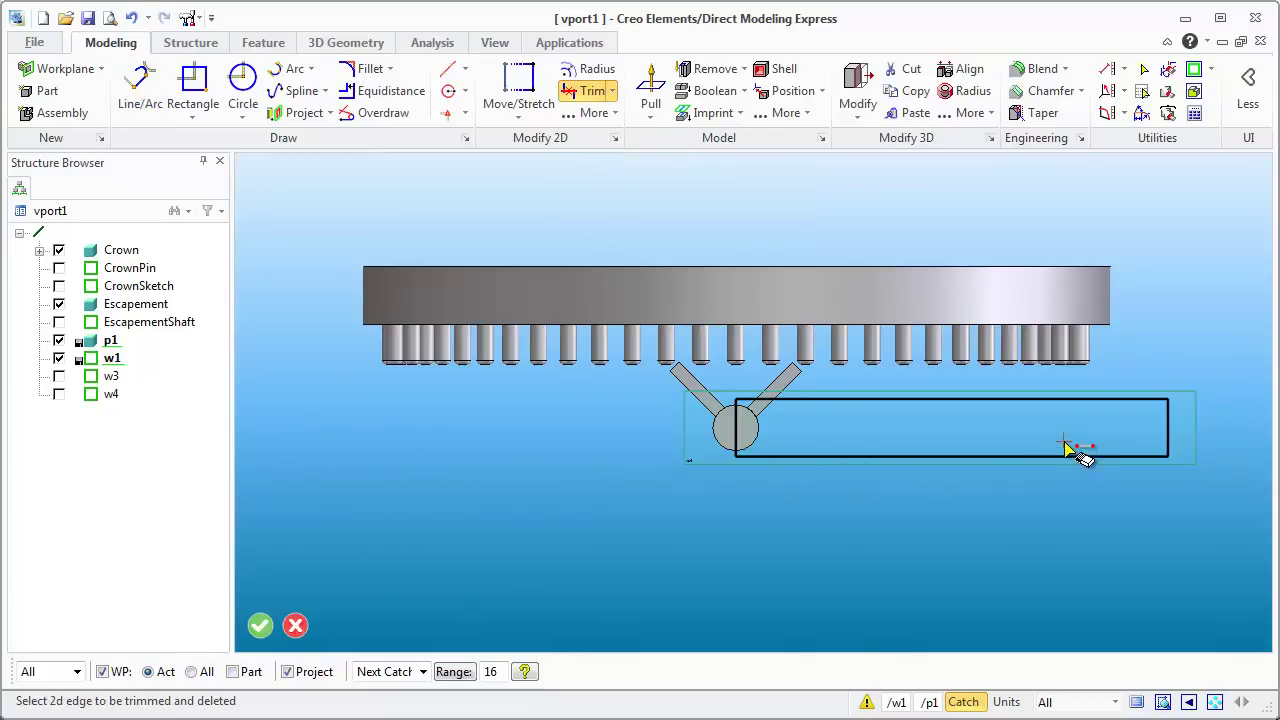
pyautogui.scroll(2, 1085, 450)
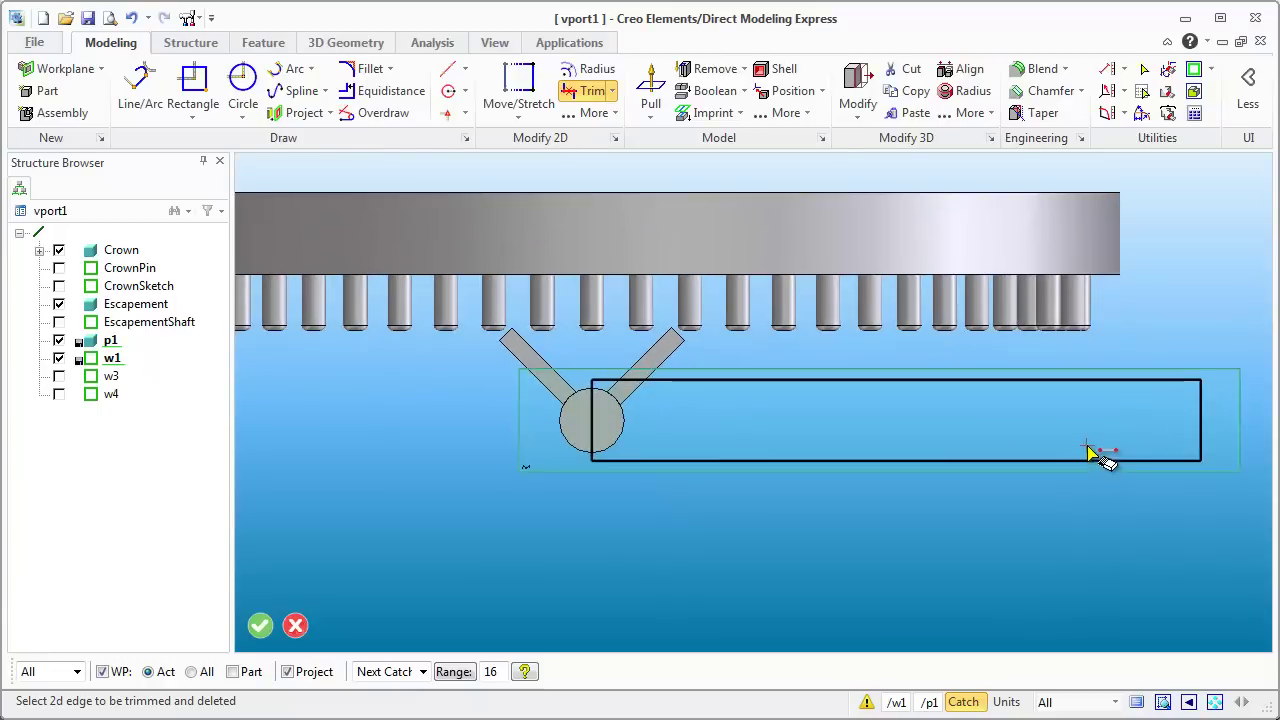
# Pull the half-rectangle profile 10 units into a solid bar
pyautogui.click(650, 88)
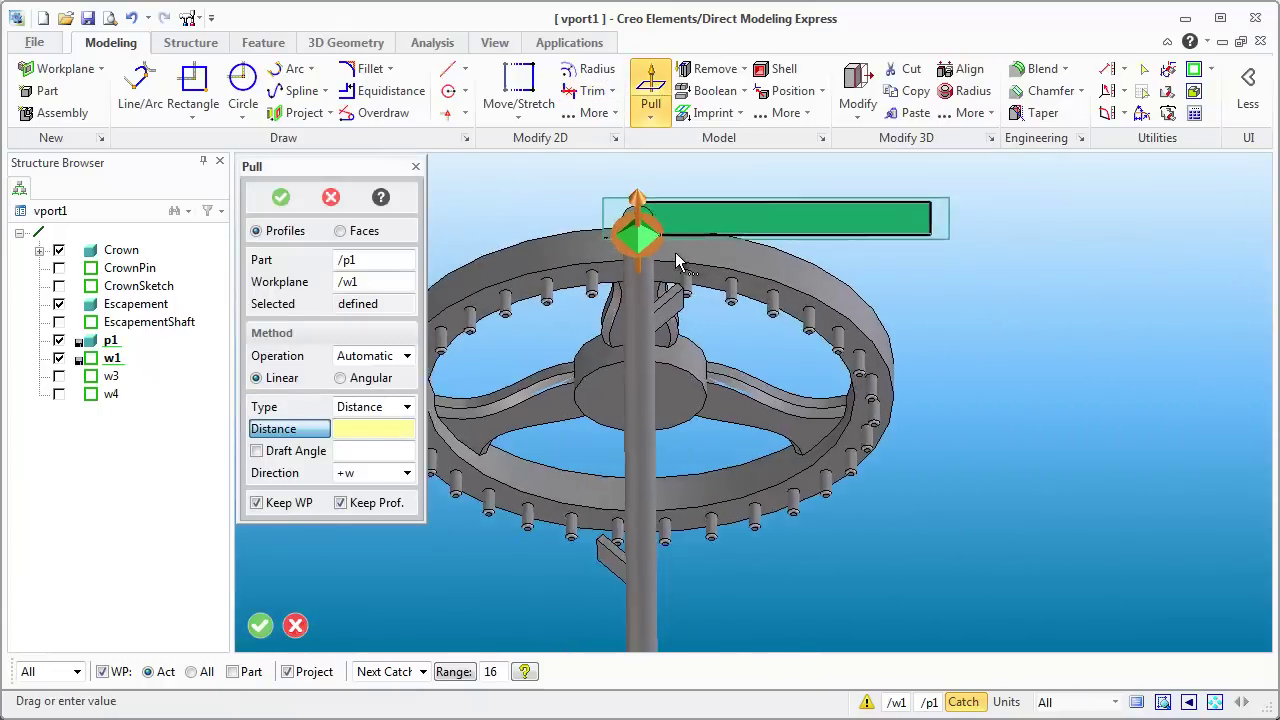
pyautogui.moveTo(653, 215); pyautogui.dragTo(714, 230)
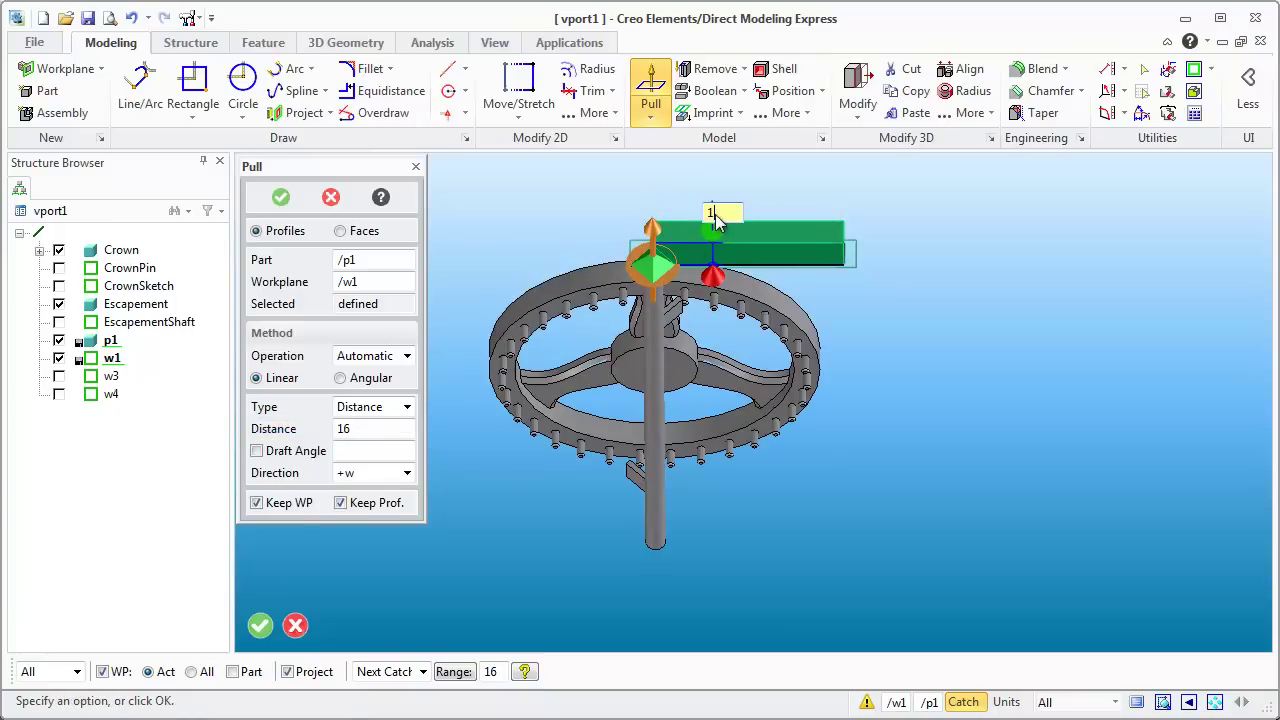
pyautogui.click(280, 197)
pyautogui.moveTo(633, 302); pyautogui.dragTo(588, 277, button='middle')
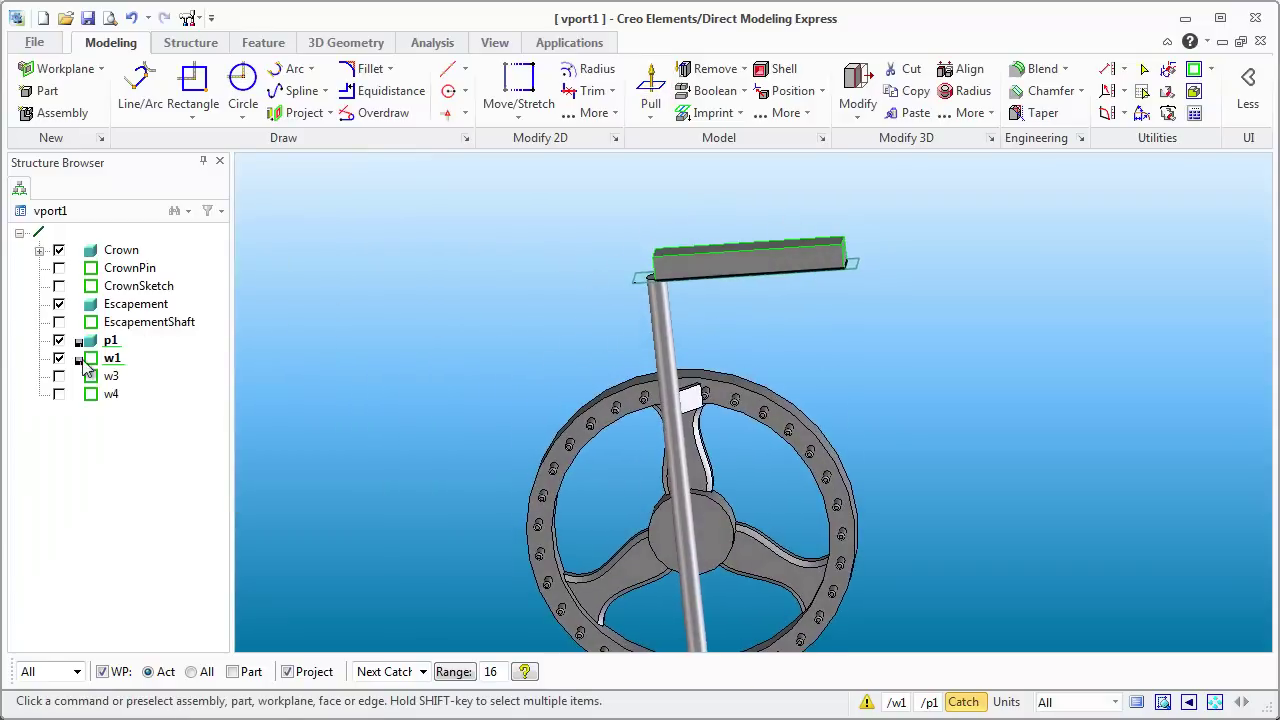
pyautogui.click(727, 288)
pyautogui.scroll(2, 757, 321)
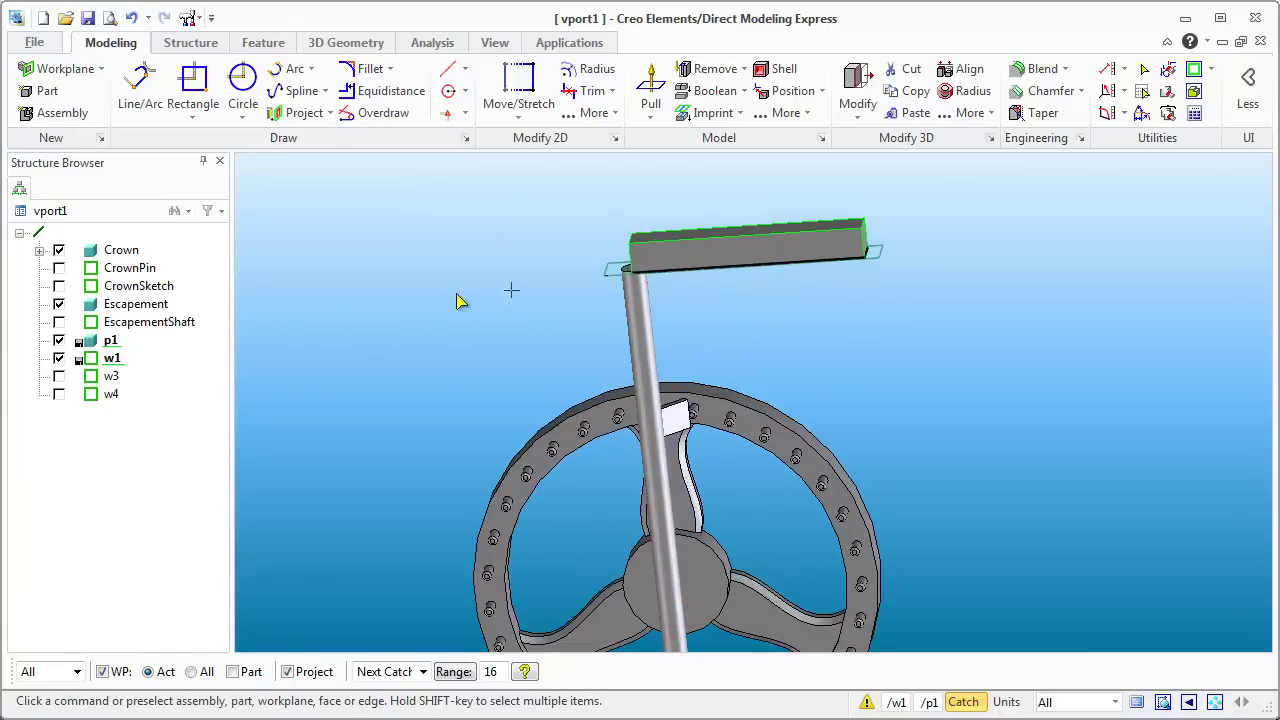
# Delete the old workplane w1 and create a new workplane on the bar's face
pyautogui.rightClick(110, 360)
pyautogui.click(165, 444)
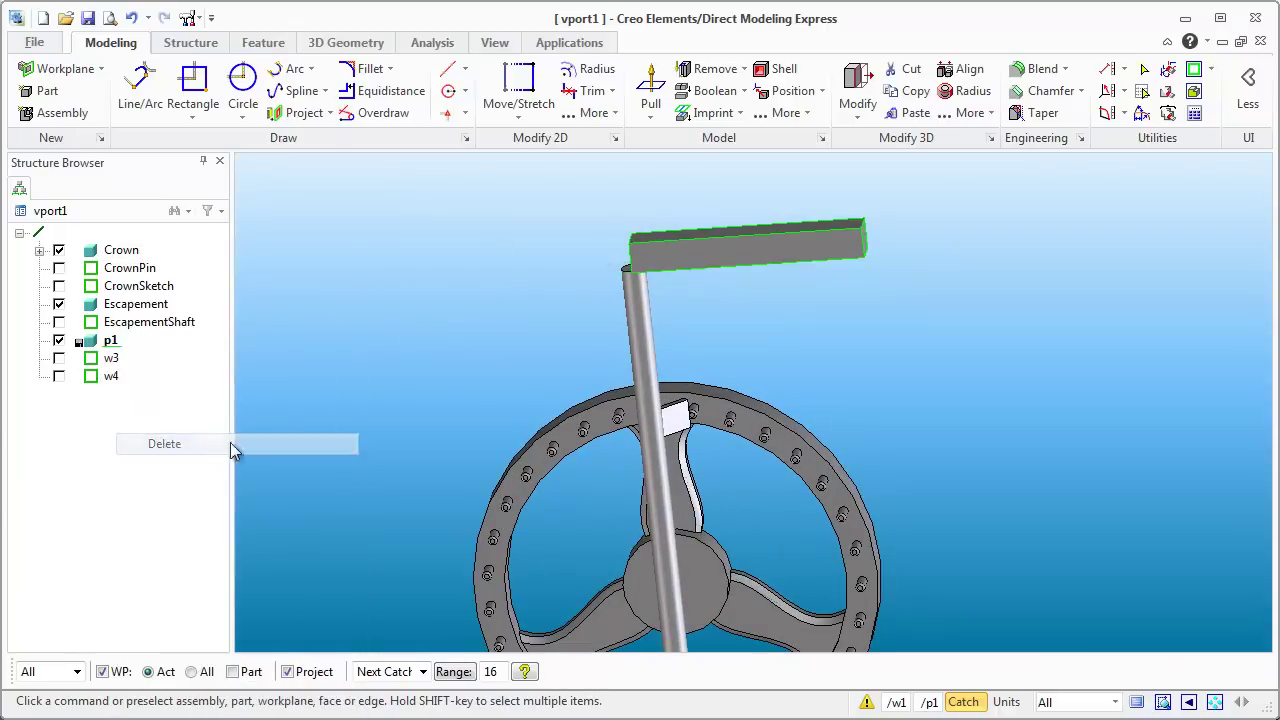
pyautogui.moveTo(866, 286)
pyautogui.mouseDown(button='middle')
pyautogui.moveTo(831, 306)
pyautogui.moveTo(860, 287)
pyautogui.moveTo(845, 272)
pyautogui.mouseUp(button='middle')
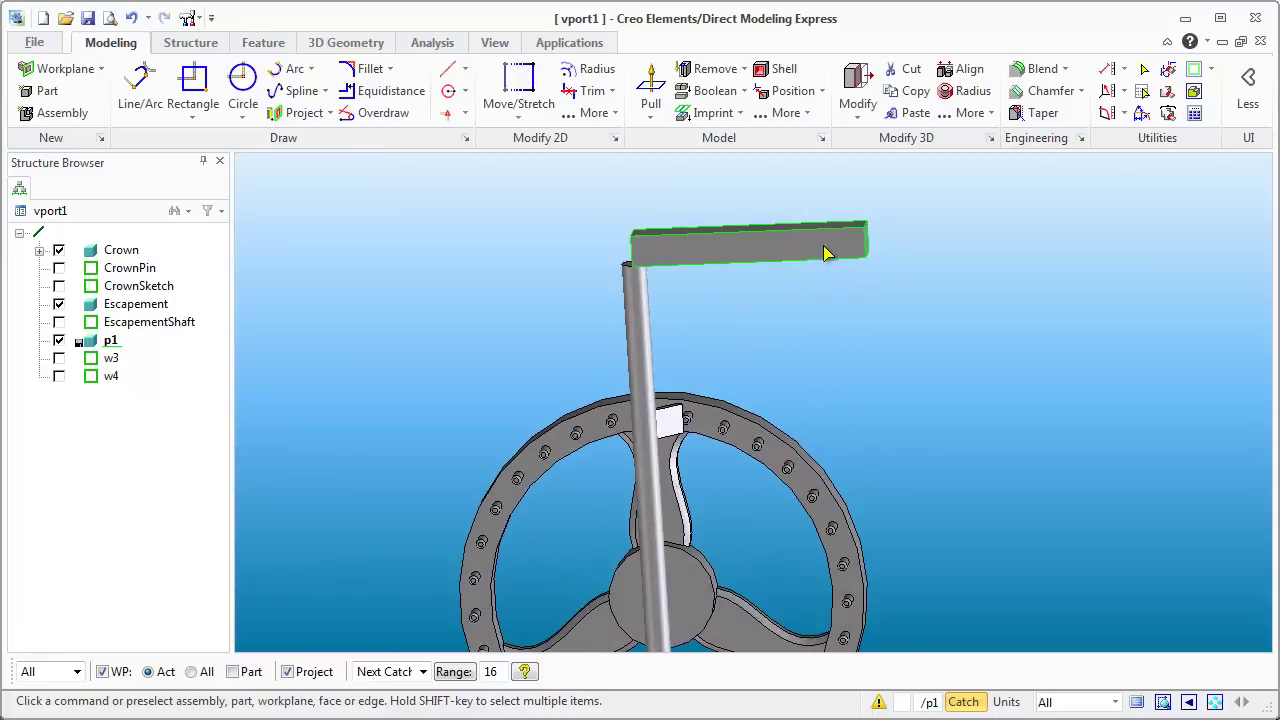
pyautogui.click(814, 249)
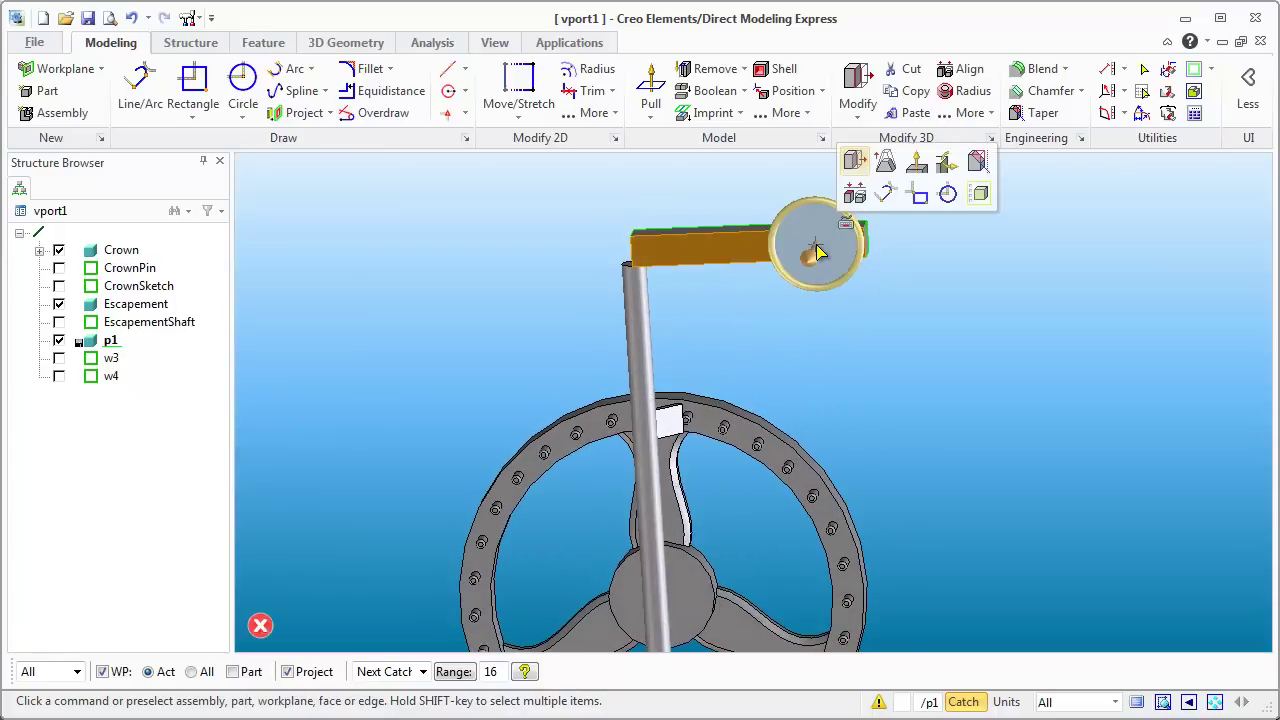
pyautogui.click(887, 197)
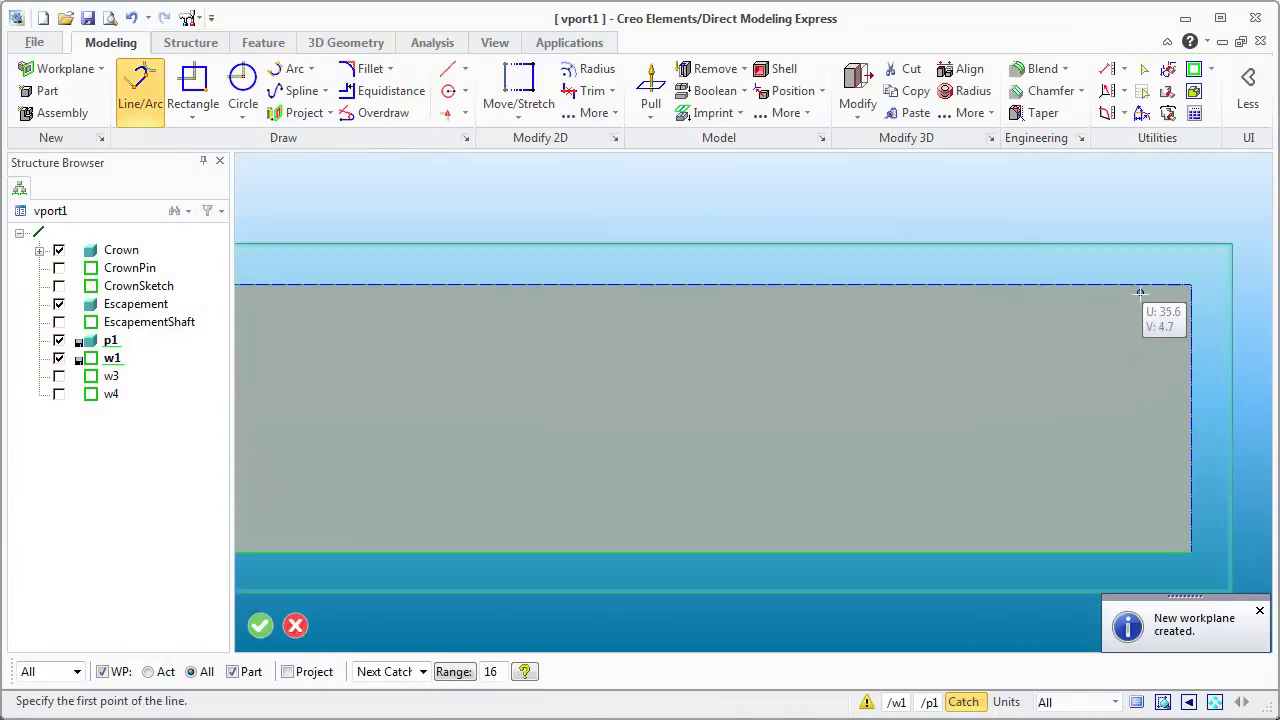
# Draw a 3.5-unit diagonal line slanting down from the bar's top edge near its outer end
pyautogui.click(1140, 286)
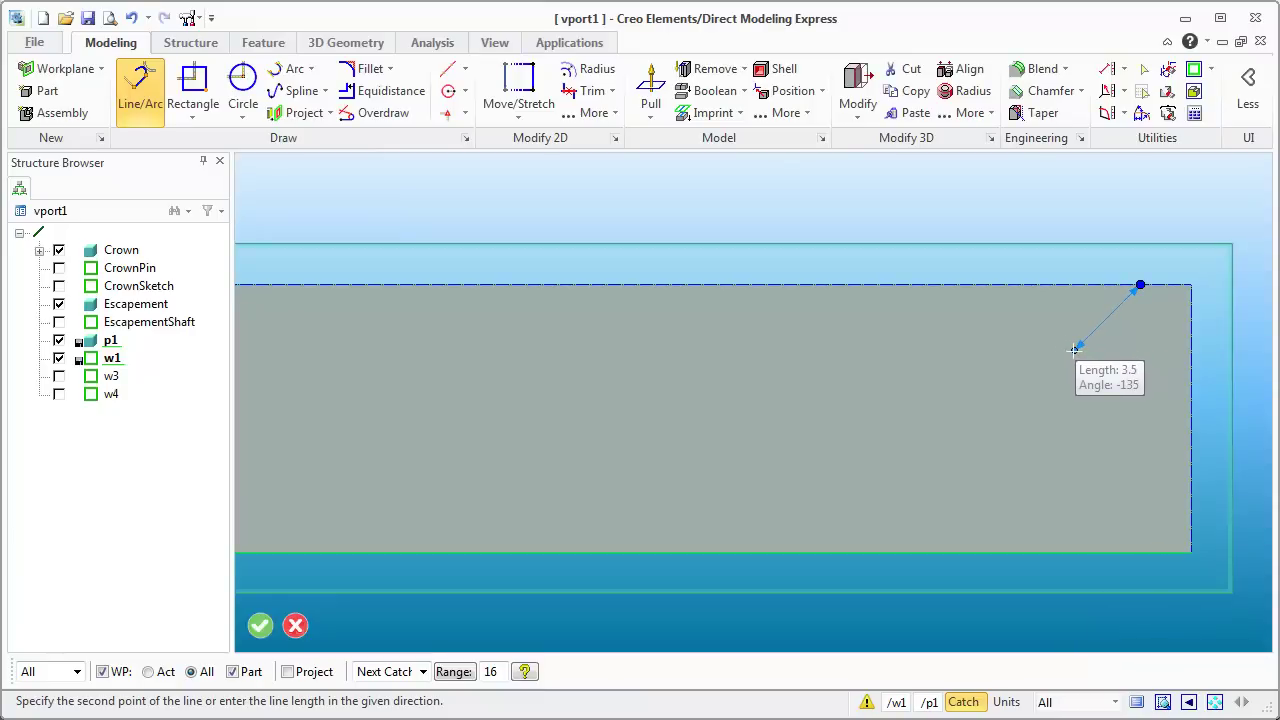
pyautogui.click(1074, 349)
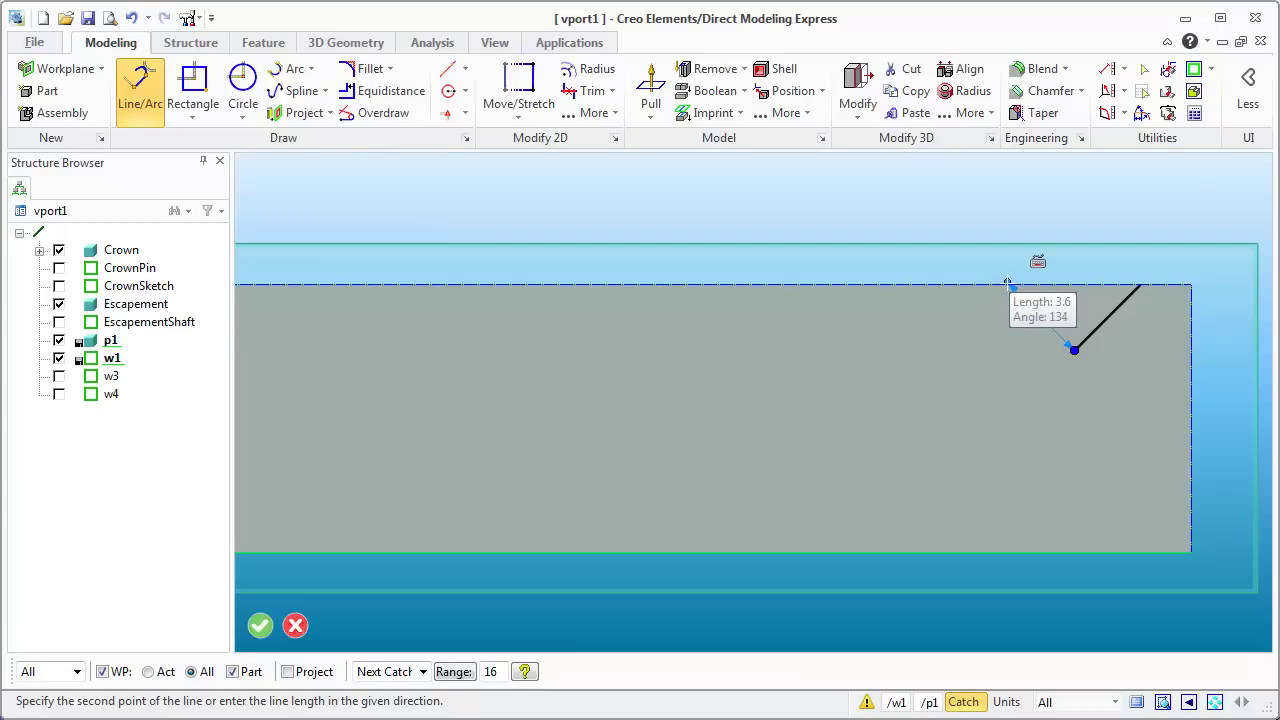
pyautogui.press('Escape')
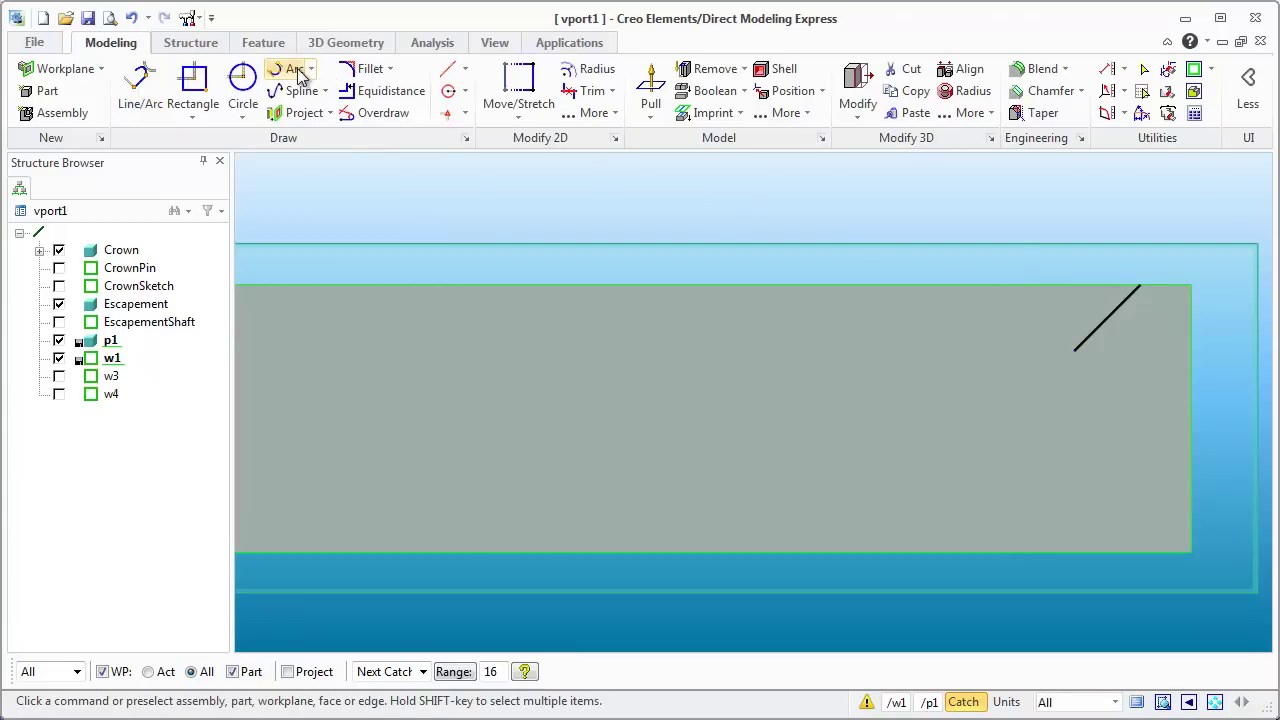
# Mirror the diagonal line about a vertical axis through its endpoint to form a V
pyautogui.click(605, 113)
pyautogui.click(600, 201)
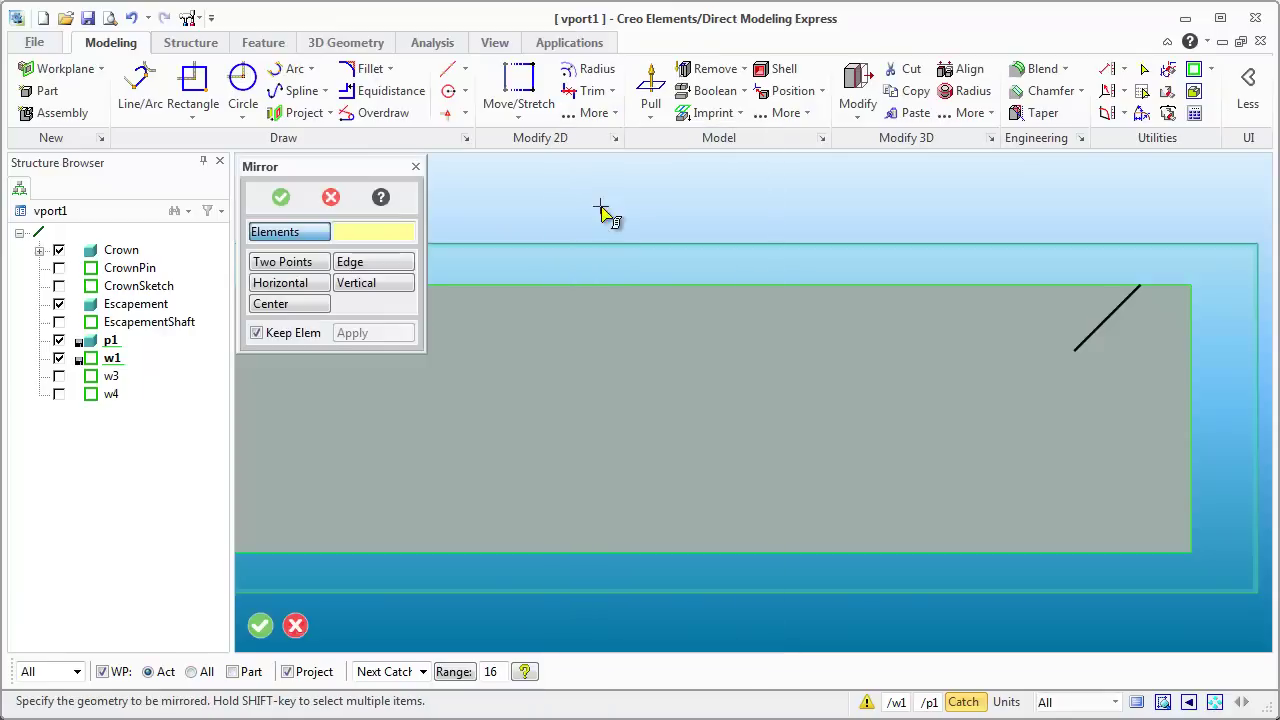
pyautogui.click(1099, 334)
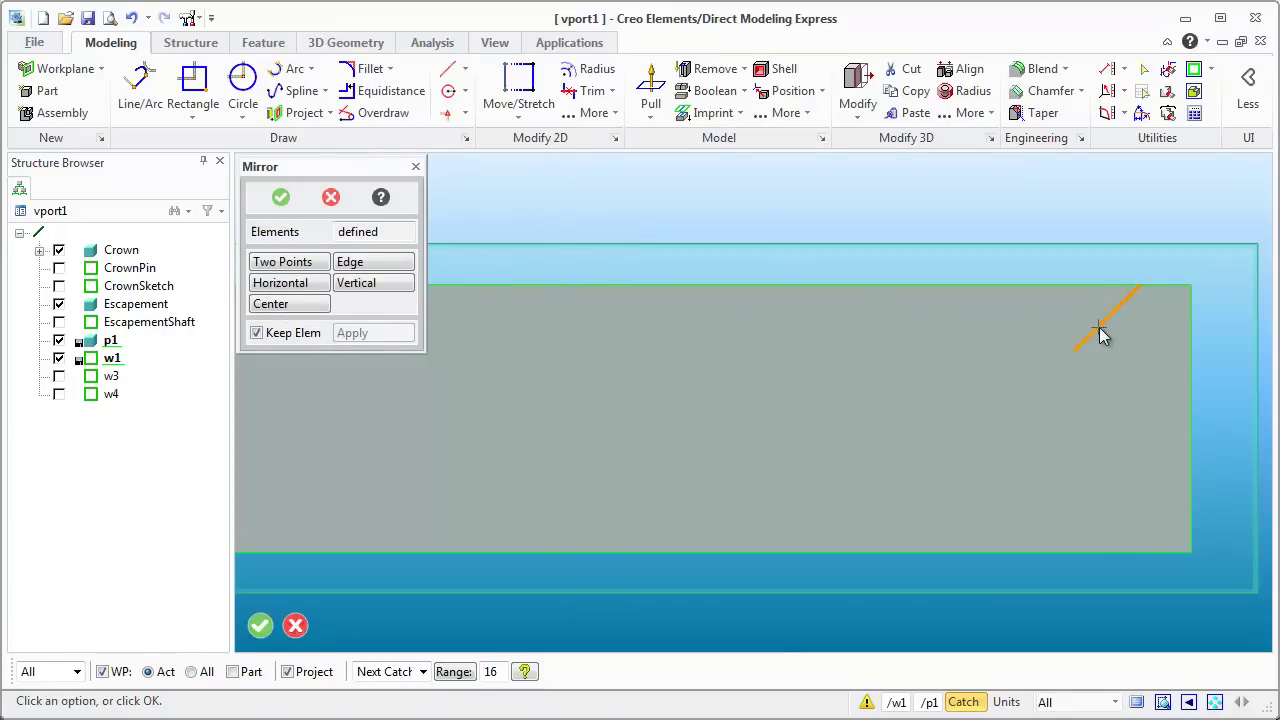
pyautogui.click(342, 284)
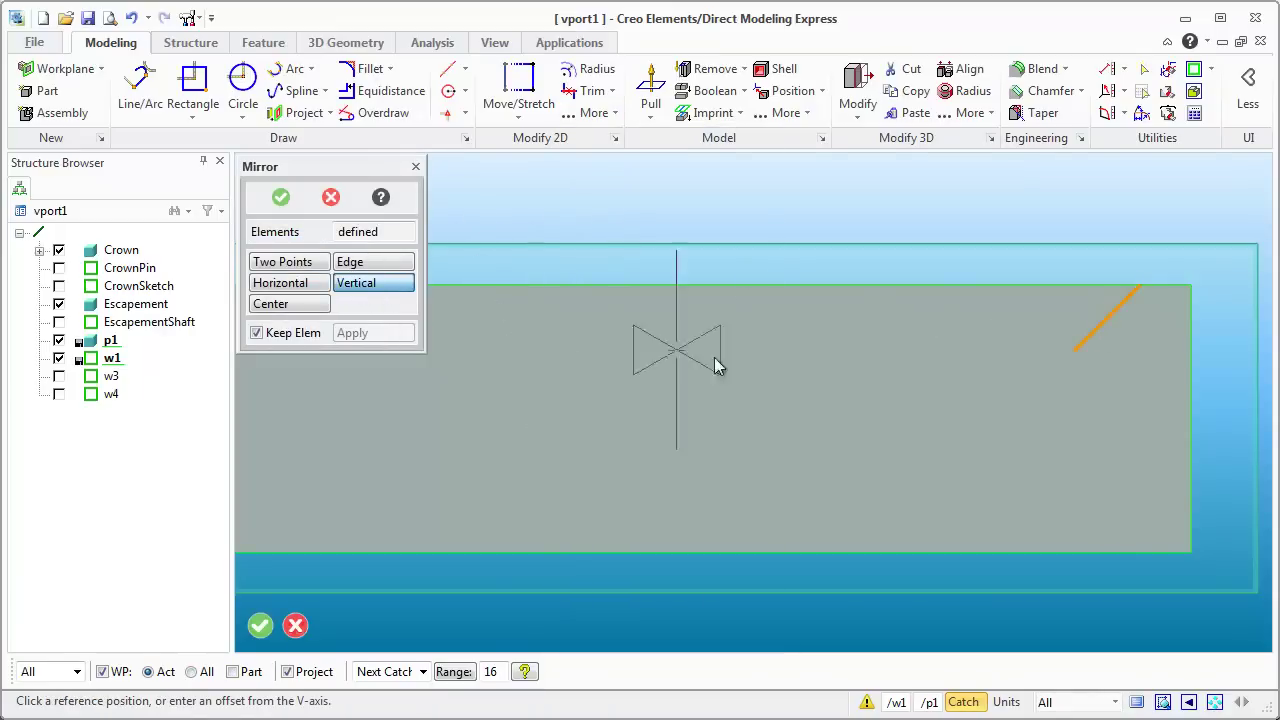
pyautogui.click(1076, 359)
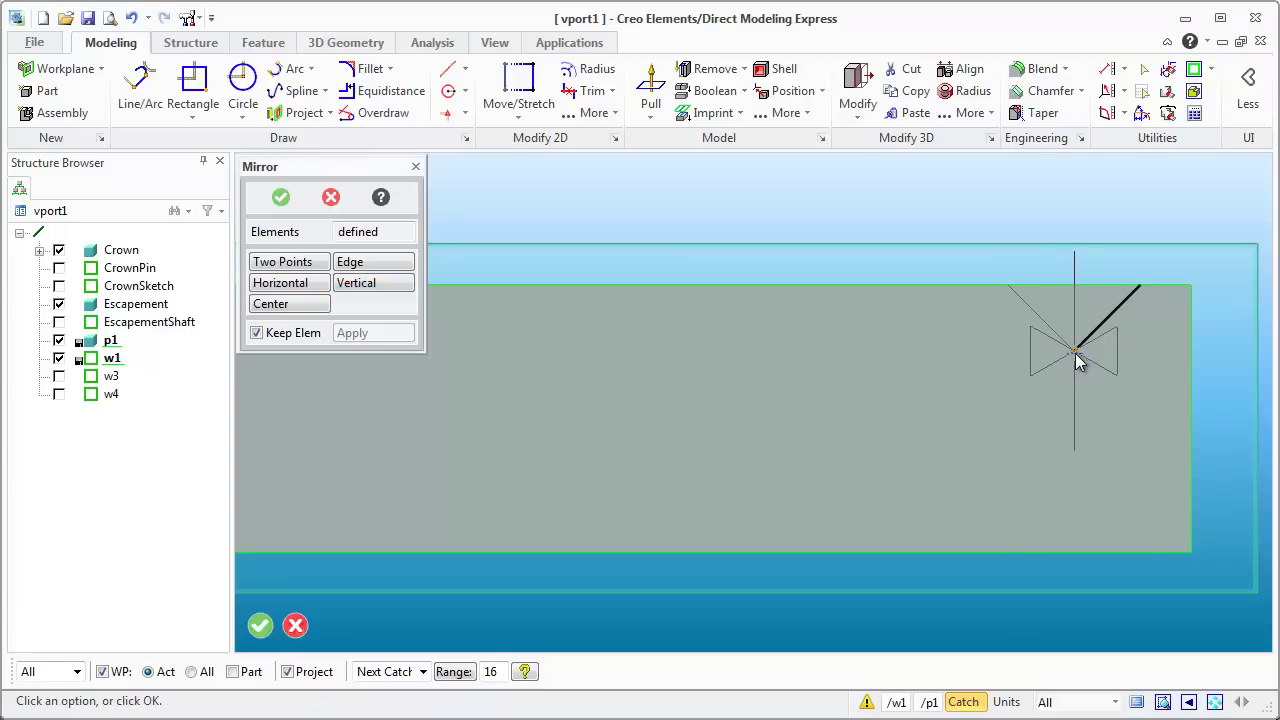
pyautogui.middleClick(944, 347)
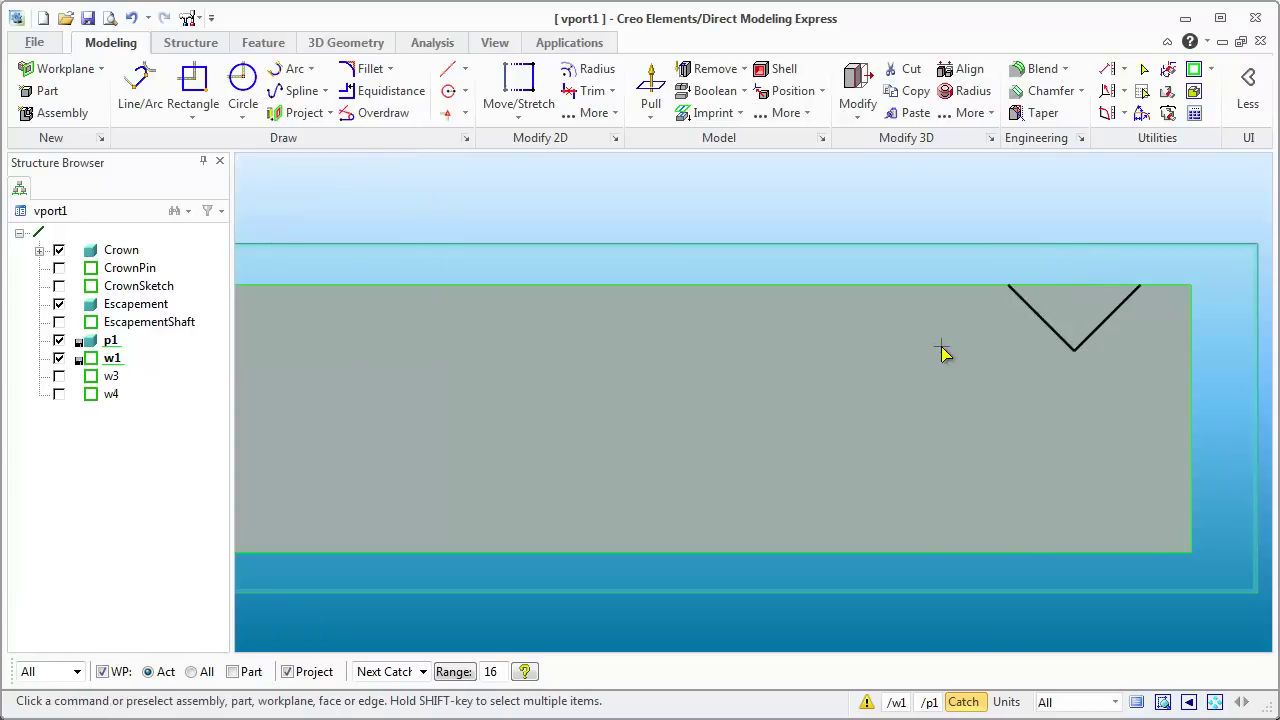
# Close the V with a straight line between its two top endpoints
pyautogui.click(161, 85)
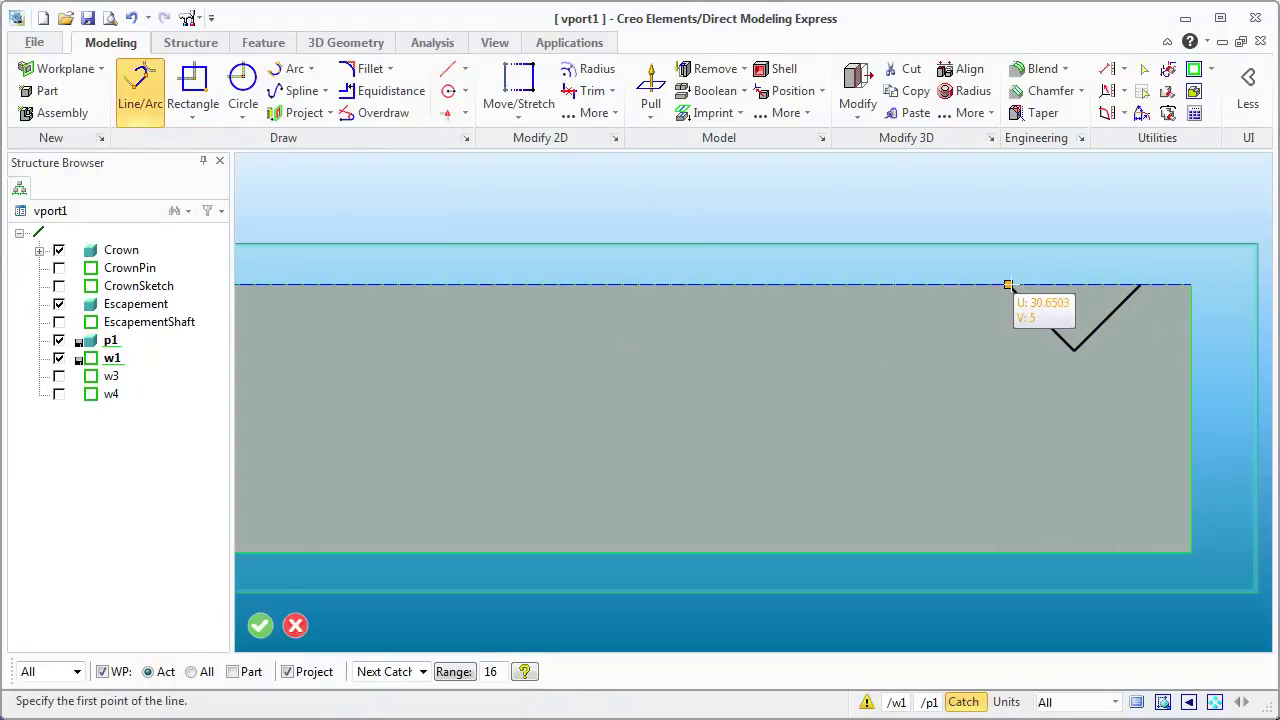
pyautogui.click(1008, 286)
pyautogui.click(1140, 285)
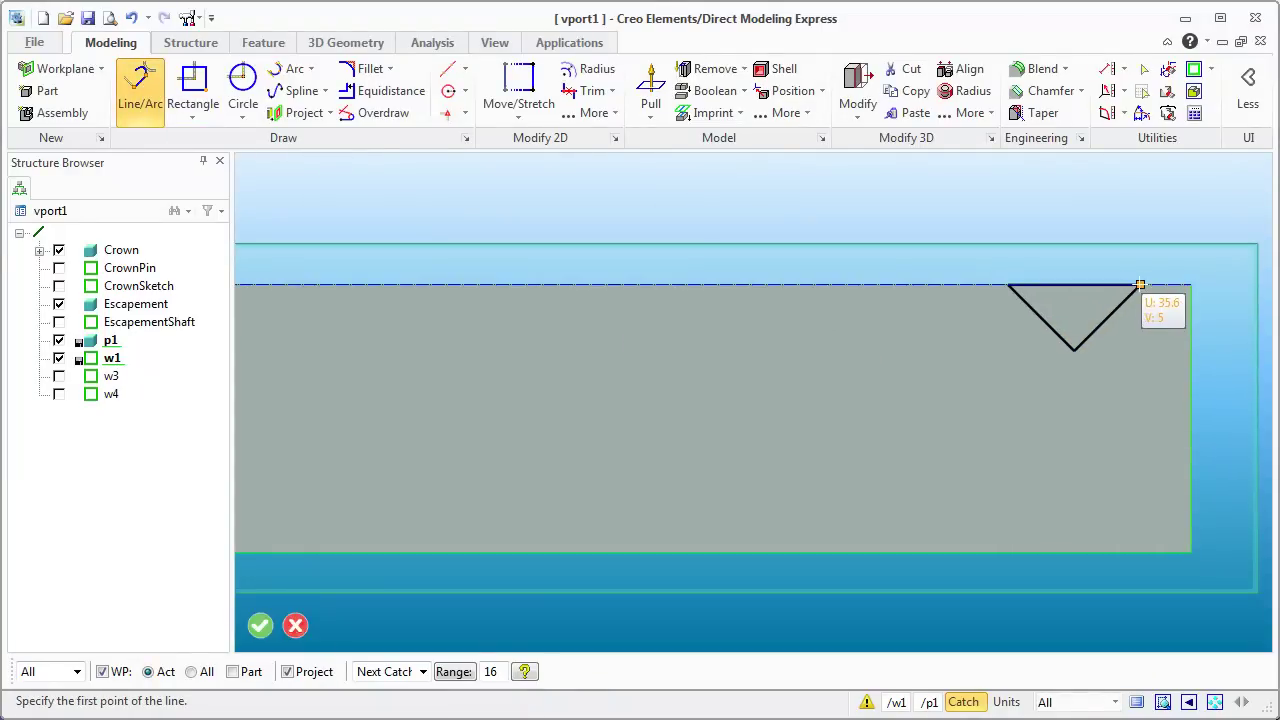
pyautogui.moveTo(1006, 303); pyautogui.dragTo(1045, 295, button='middle')
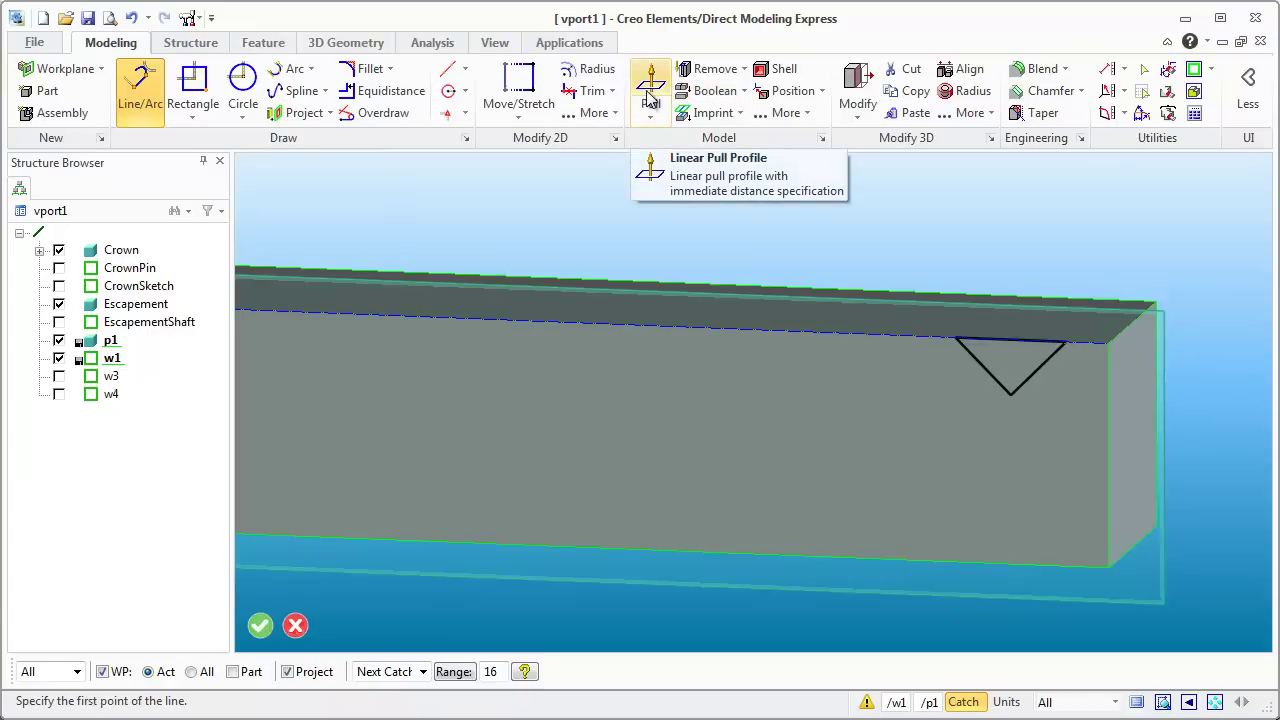
# Punch the V profile into the bar's top edge and delete workplane w1
pyautogui.click(746, 69)
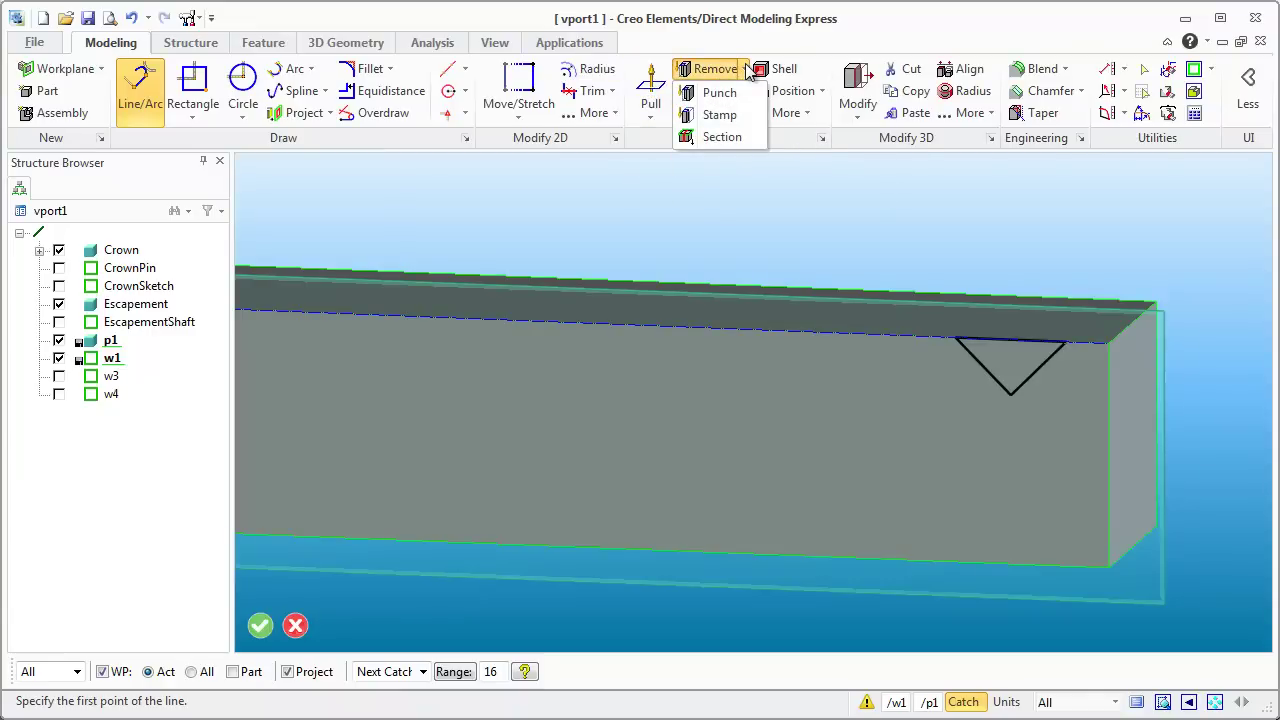
pyautogui.click(716, 93)
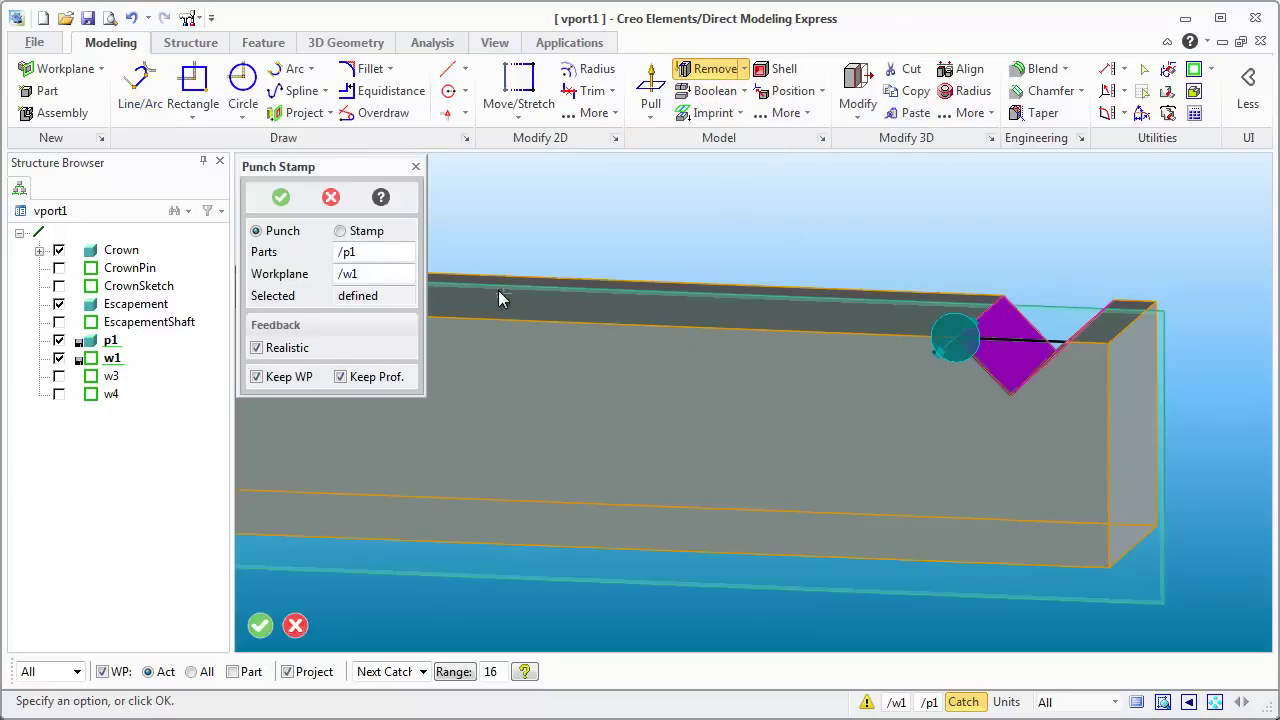
pyautogui.click(281, 199)
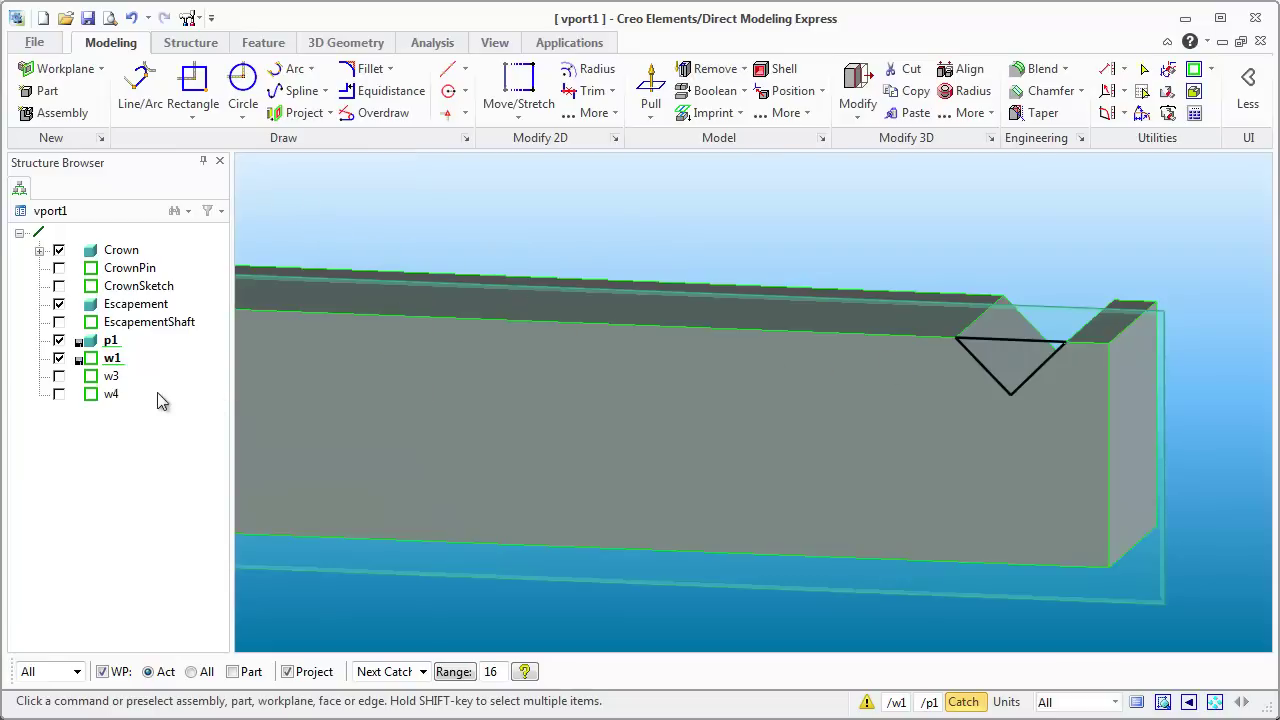
pyautogui.rightClick(112, 360)
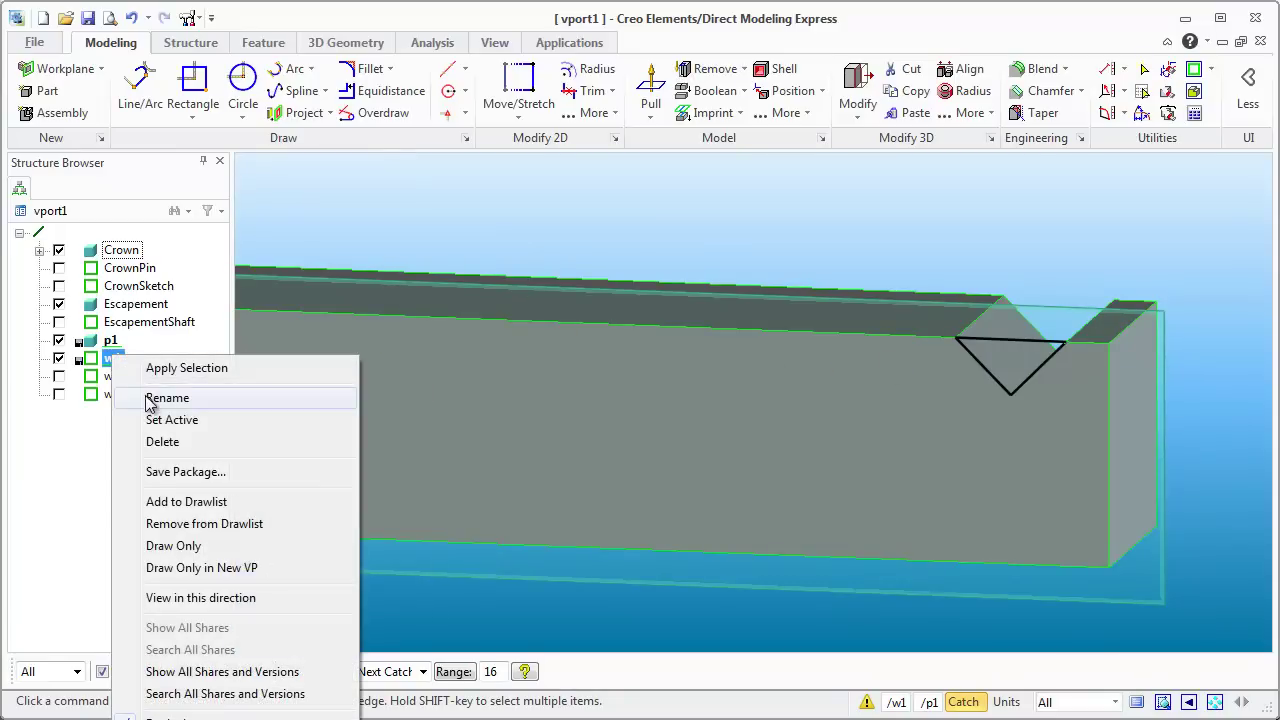
pyautogui.click(166, 442)
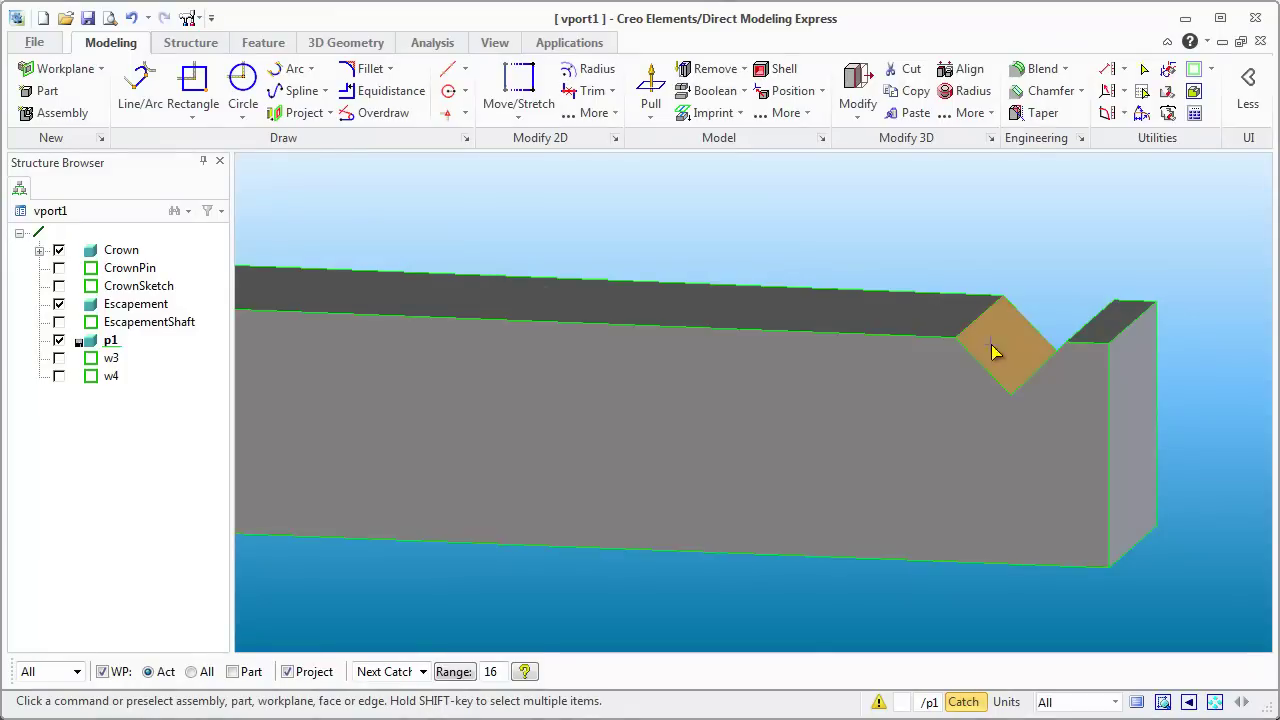
pyautogui.click(258, 44)
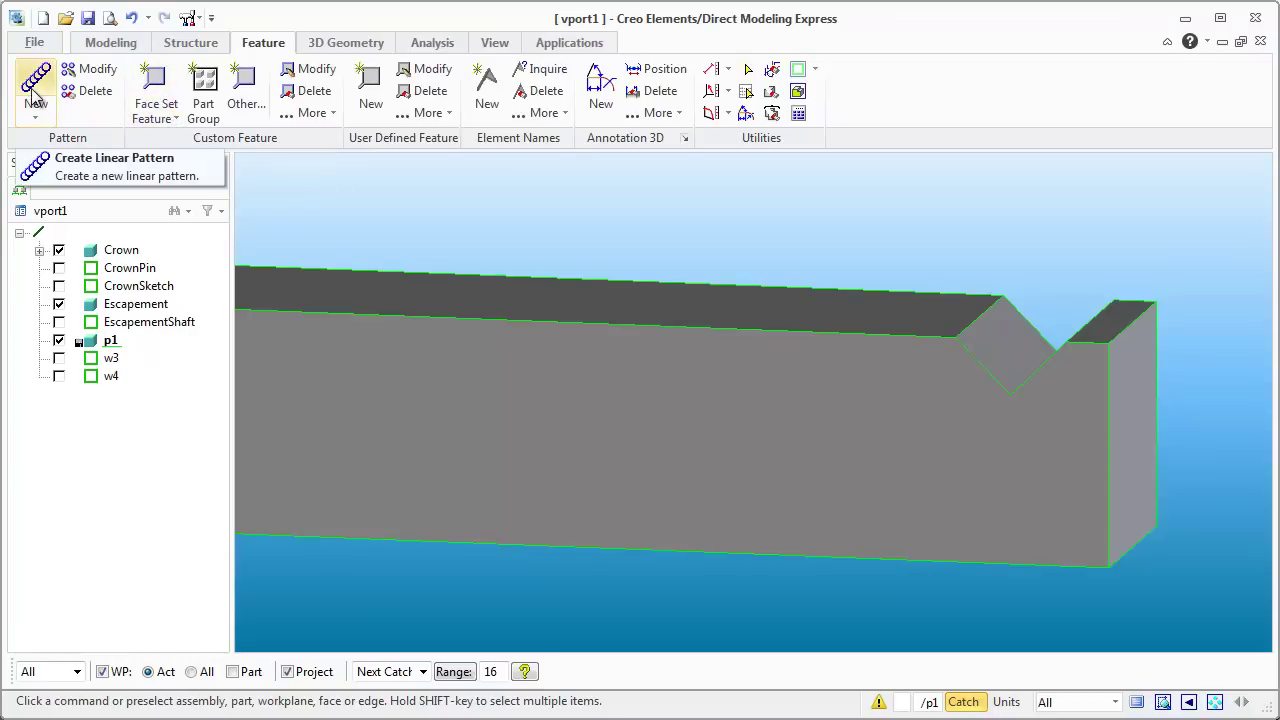
# Attempt a Boss face set feature on the V-notch face, dismiss the error and cancel
pyautogui.click(1000, 351)
pyautogui.moveTo(938, 351); pyautogui.dragTo(956, 365, button='middle')
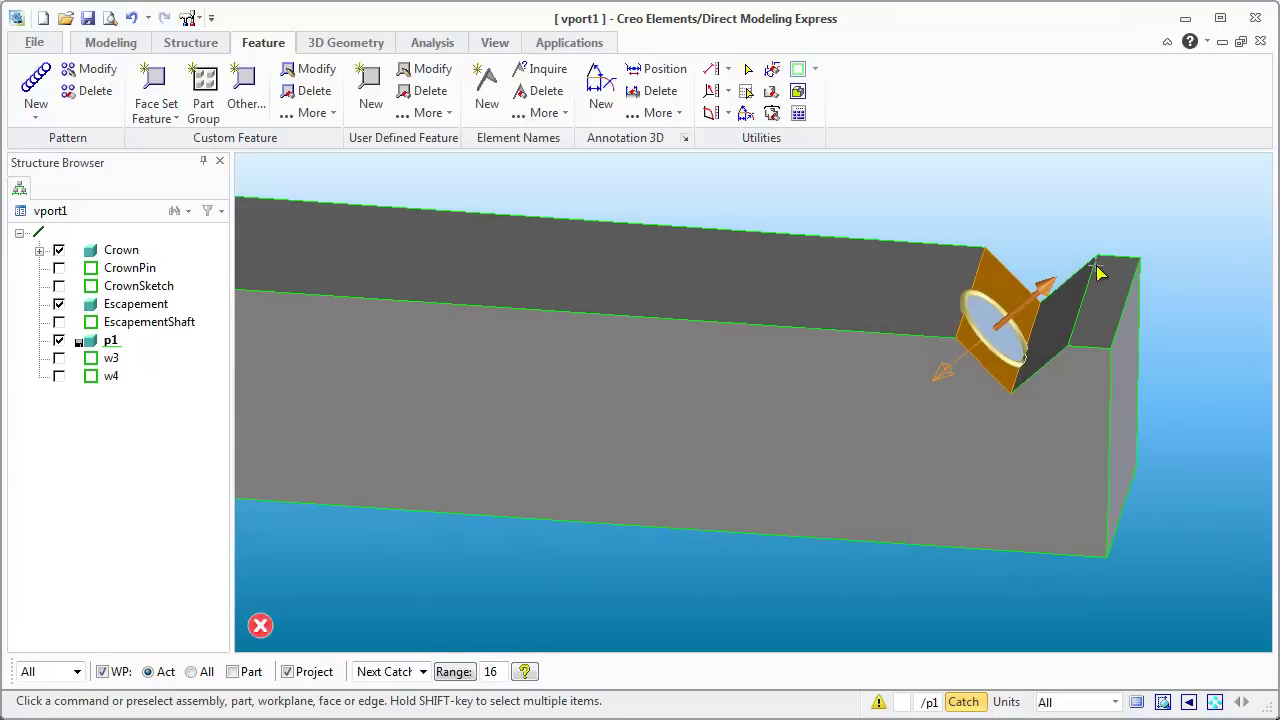
pyautogui.moveTo(1098, 272); pyautogui.dragTo(871, 263, button='middle')
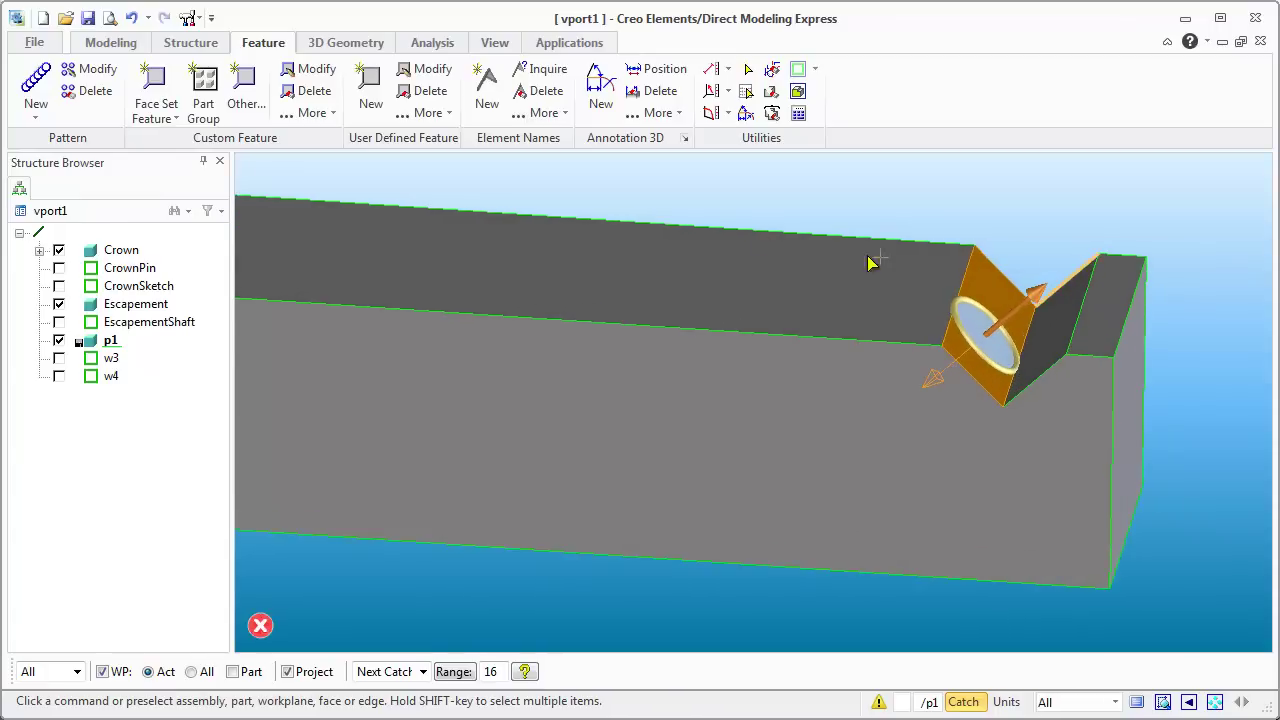
pyautogui.click(158, 96)
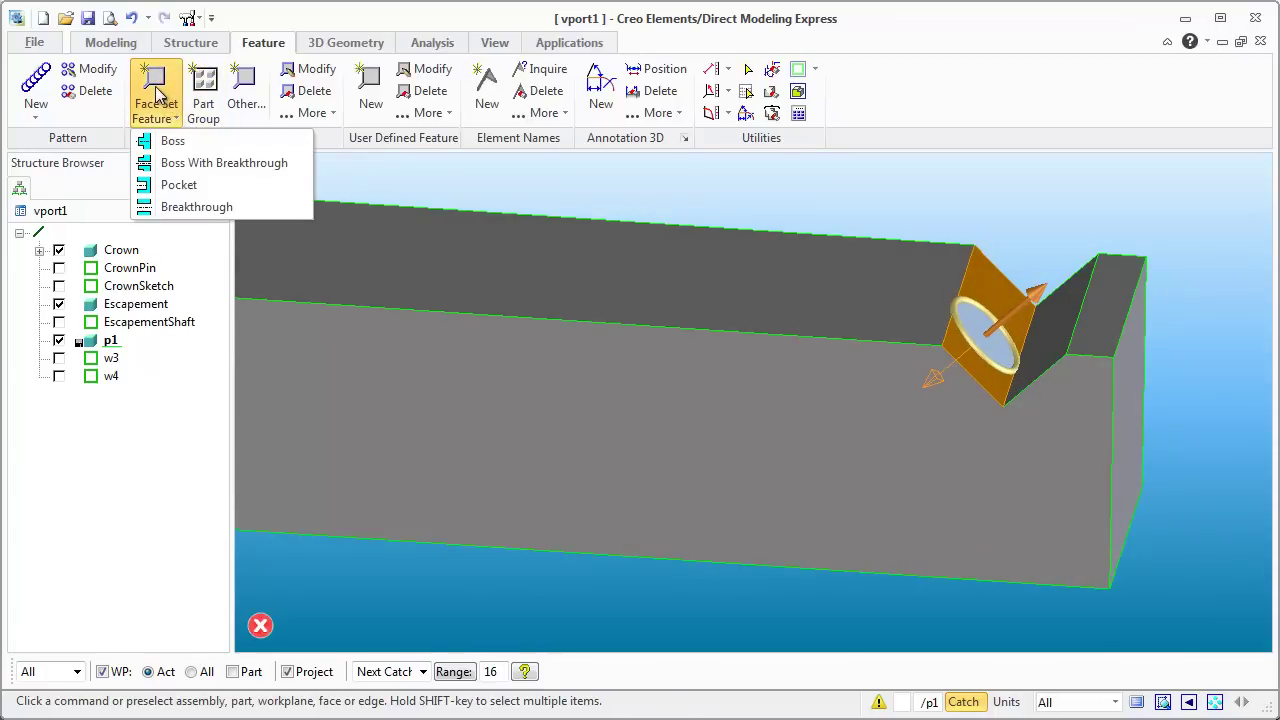
pyautogui.click(170, 141)
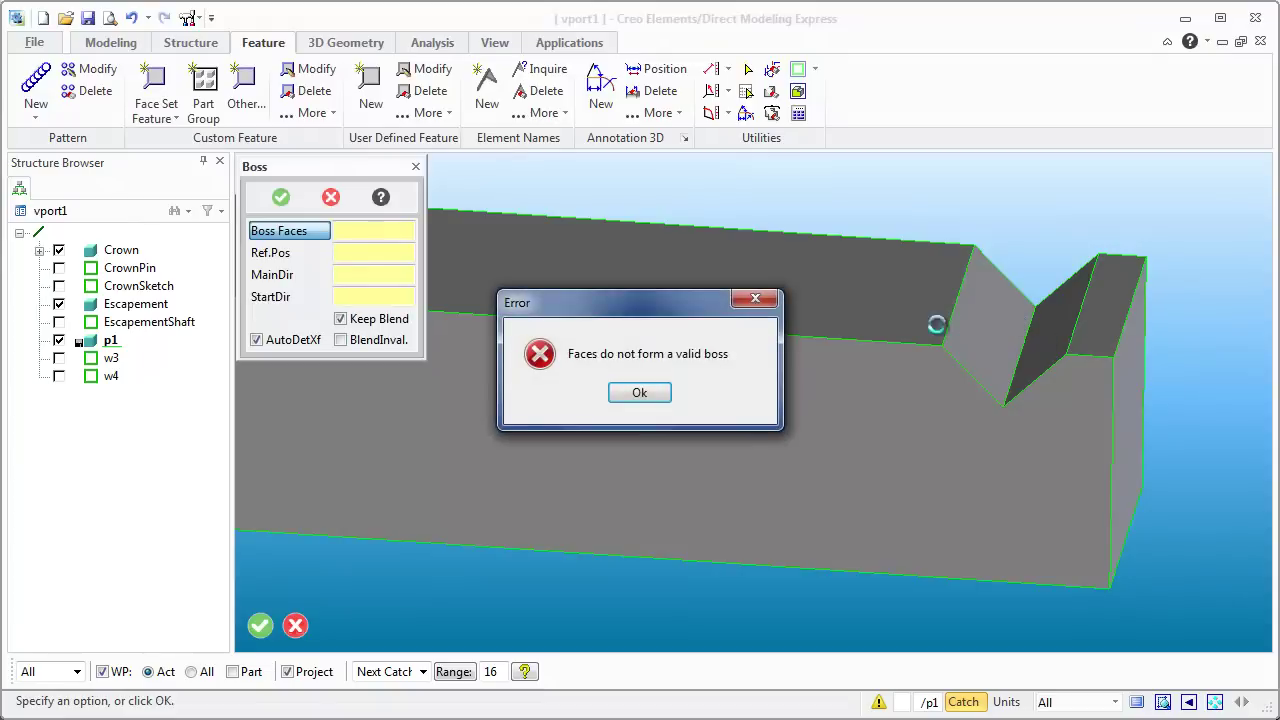
pyautogui.click(641, 395)
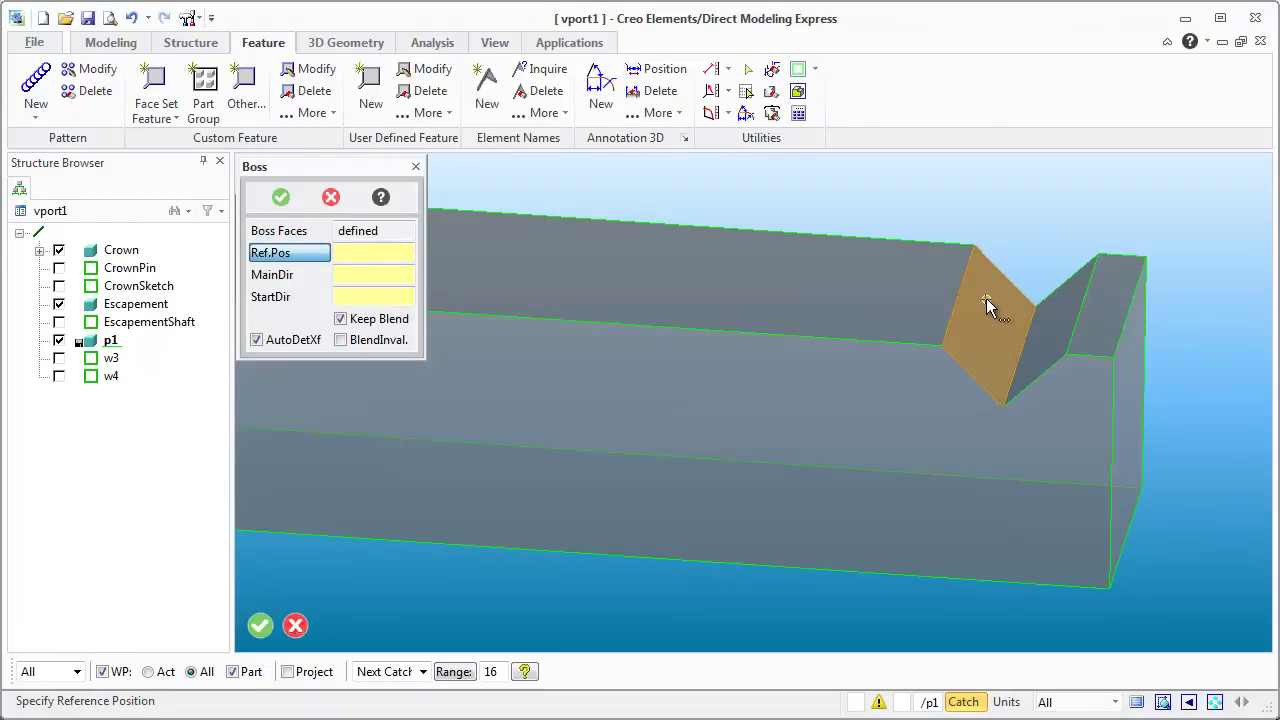
pyautogui.click(1051, 315)
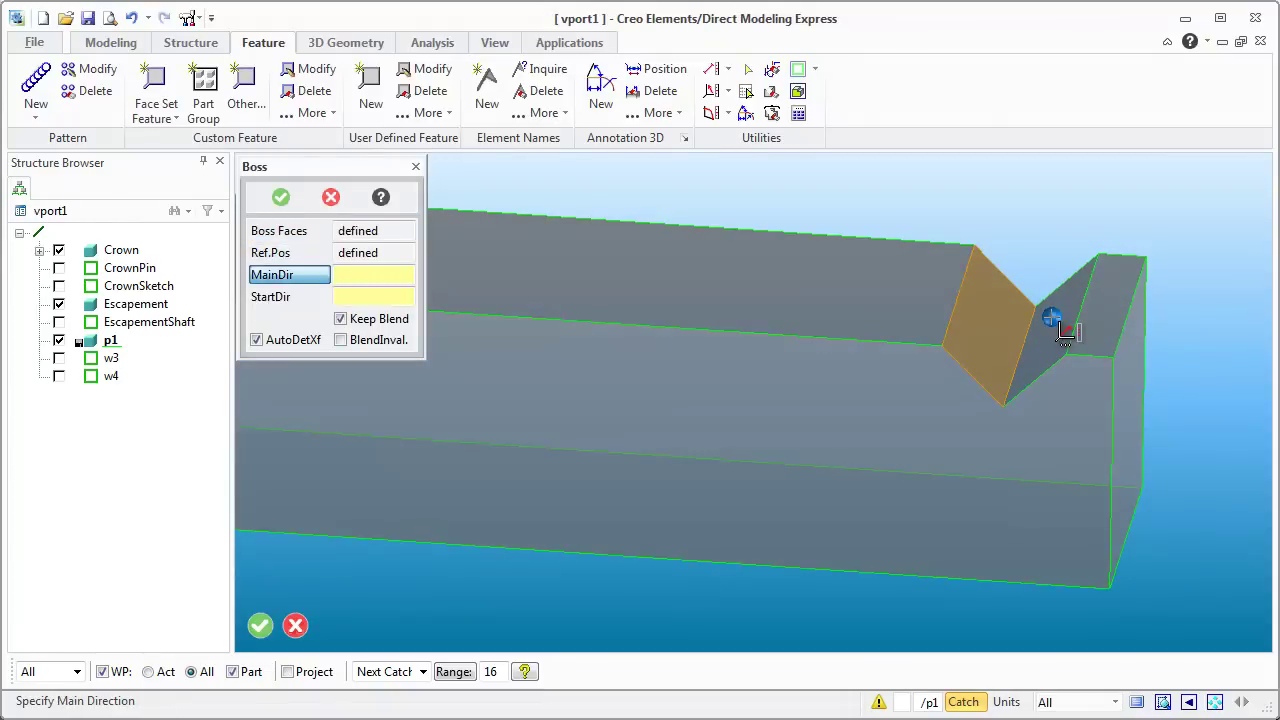
pyautogui.press('Escape')
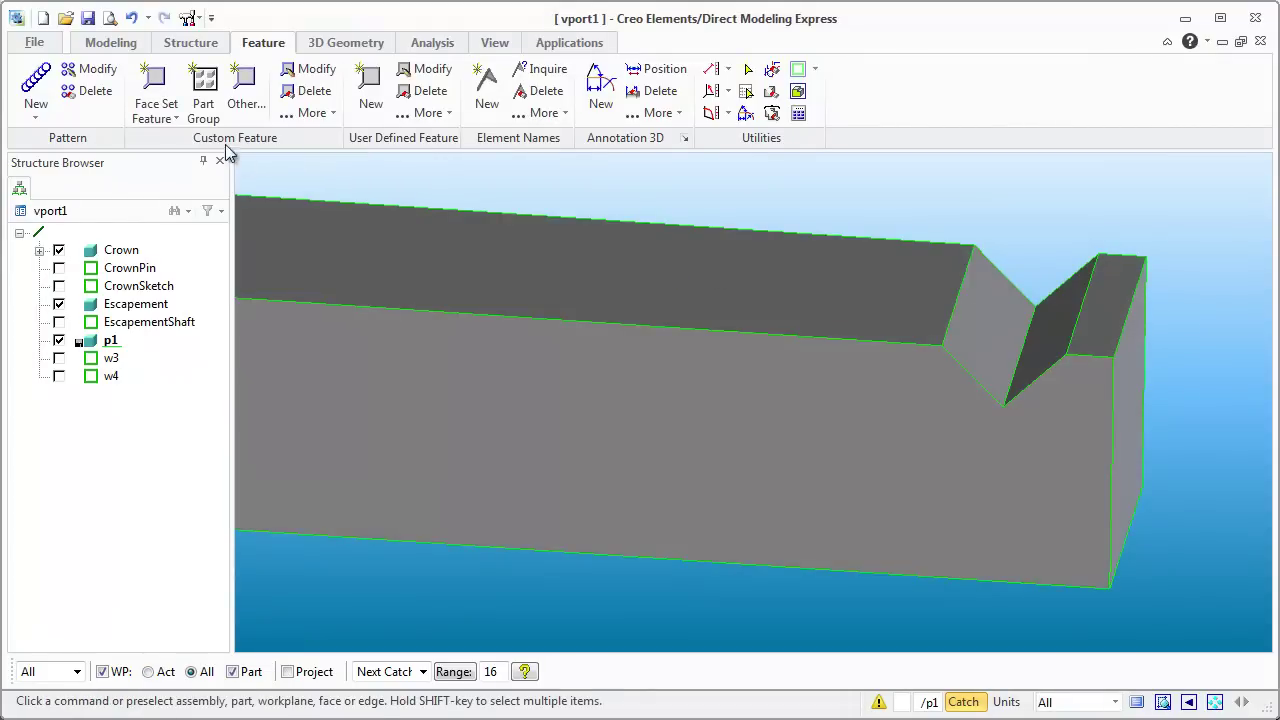
# Retry Boss on both V-notch faces, cancel after the error, and reopen the Face Set Feature list
pyautogui.click(156, 112)
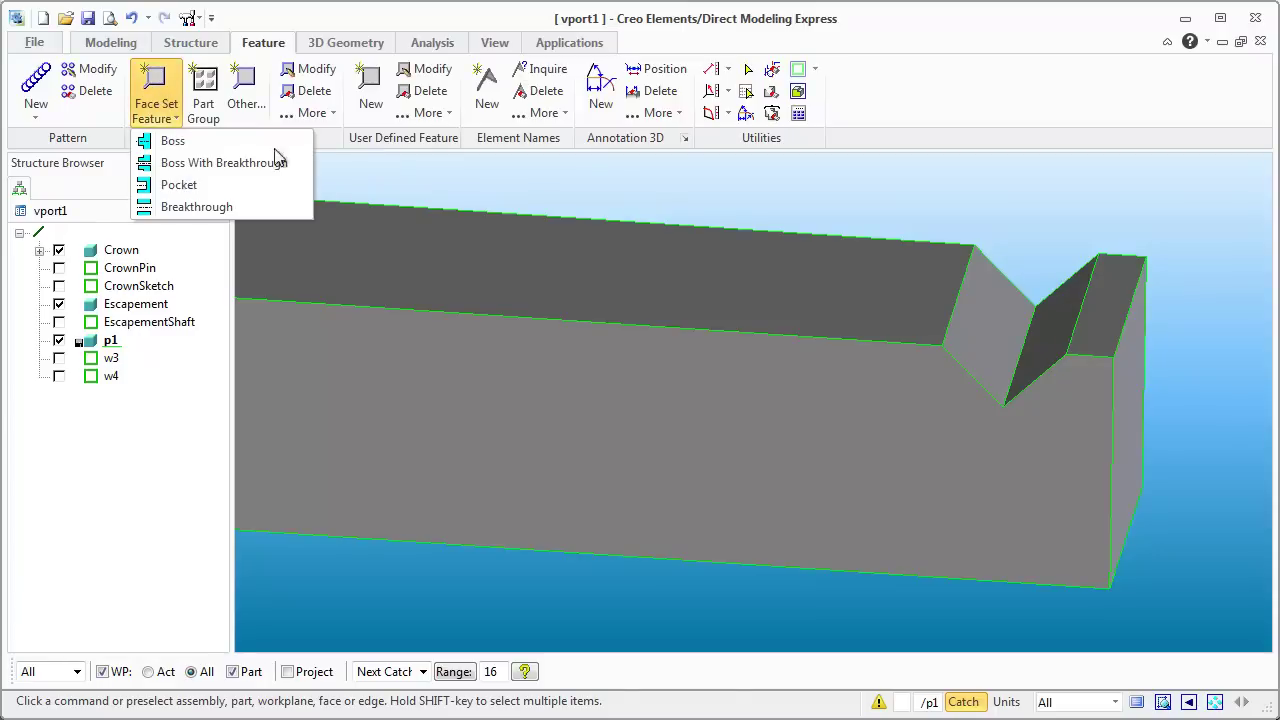
pyautogui.click(163, 140)
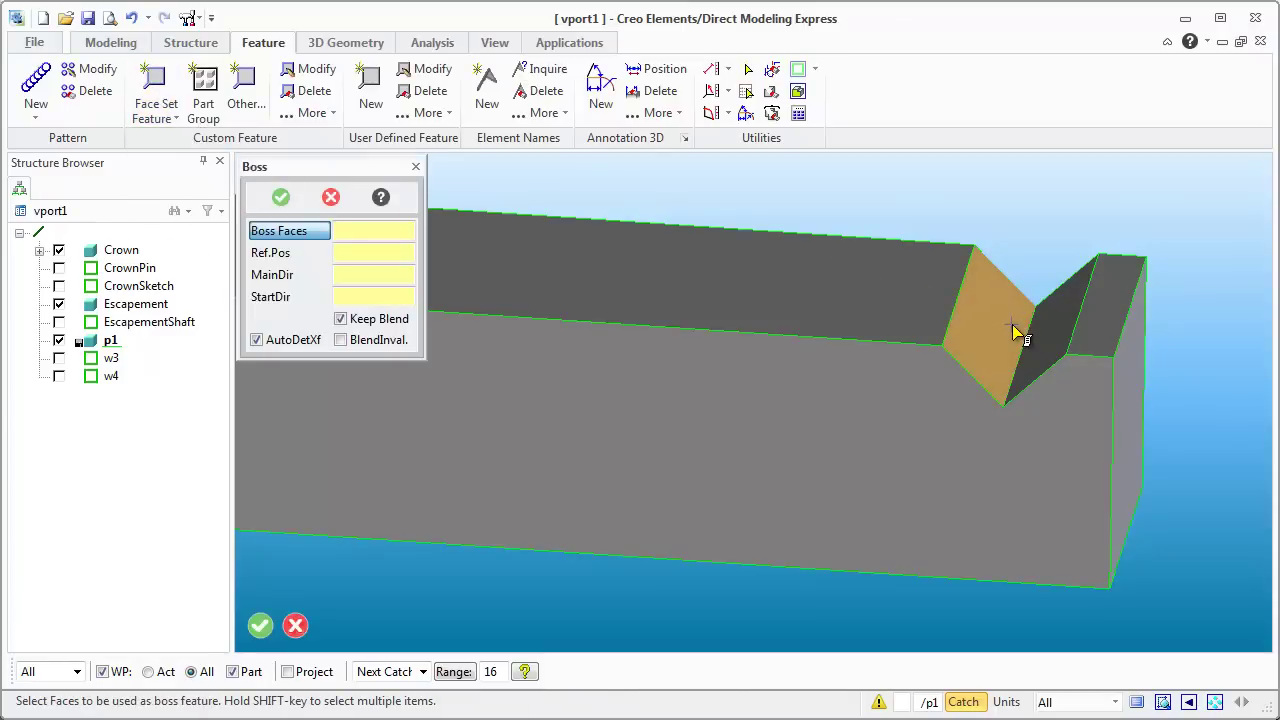
pyautogui.click(1045, 330)
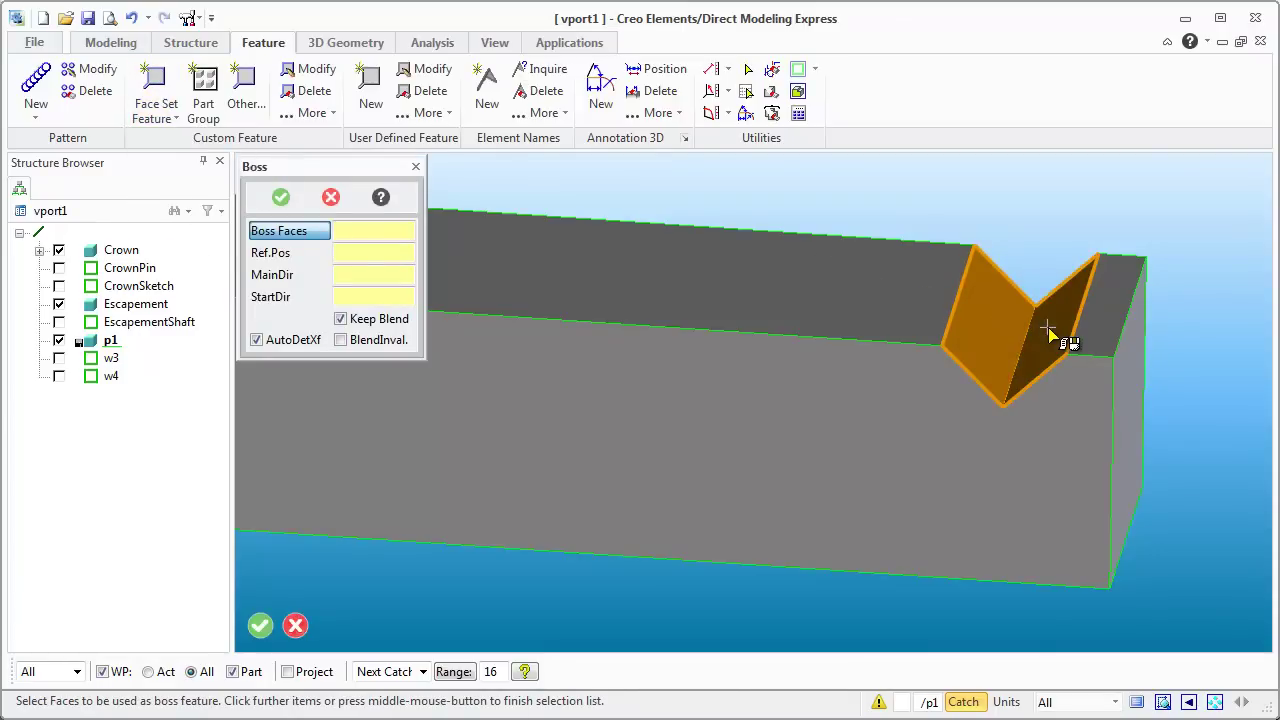
pyautogui.middleClick(1048, 330)
pyautogui.click(640, 393)
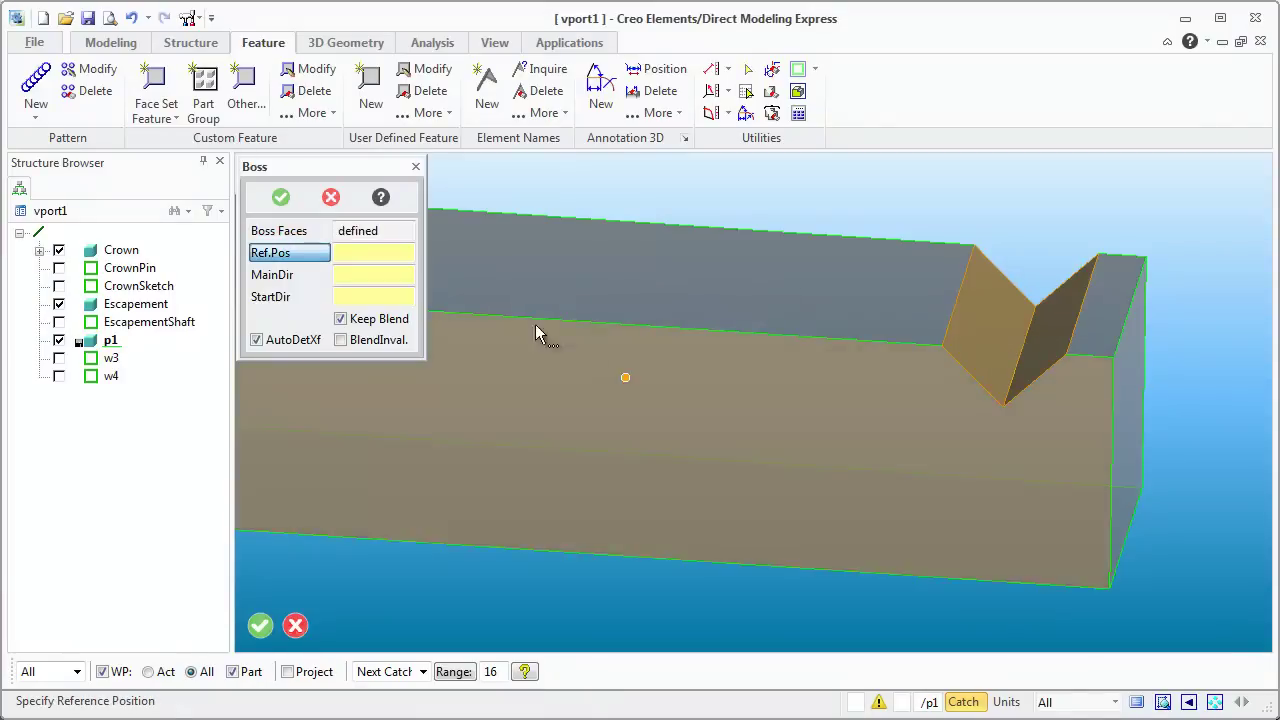
pyautogui.click(331, 197)
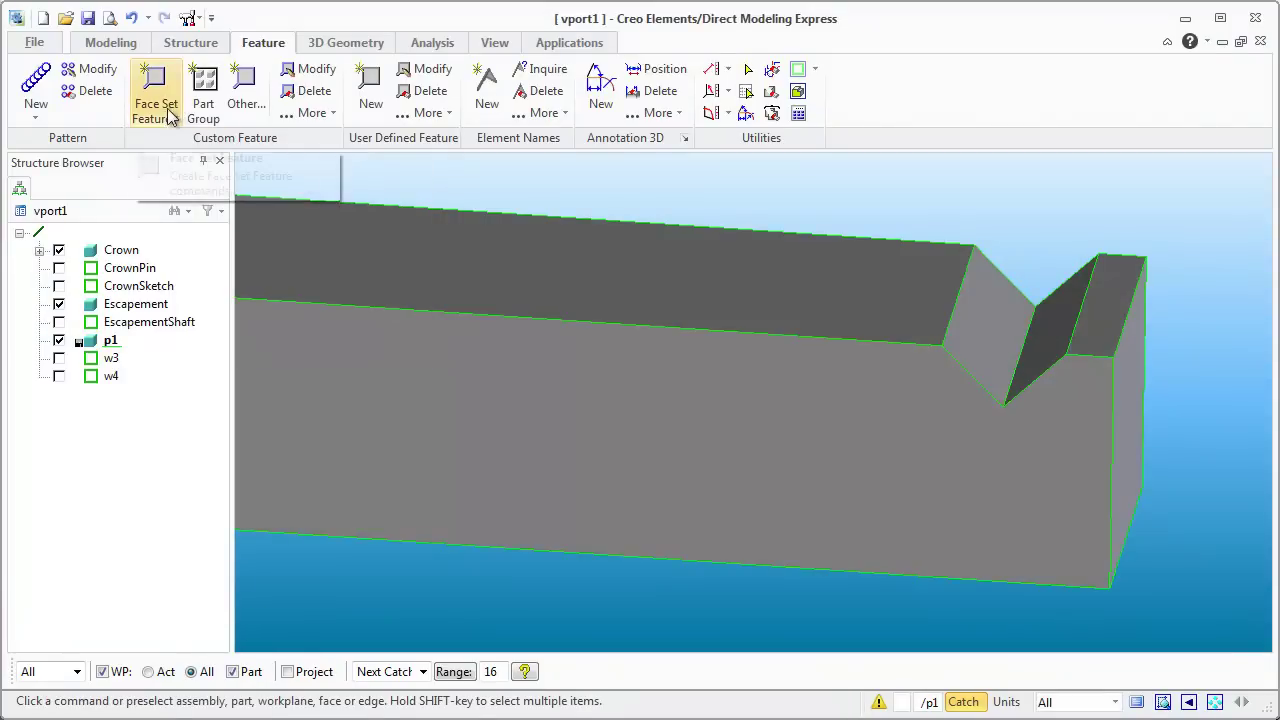
pyautogui.click(166, 114)
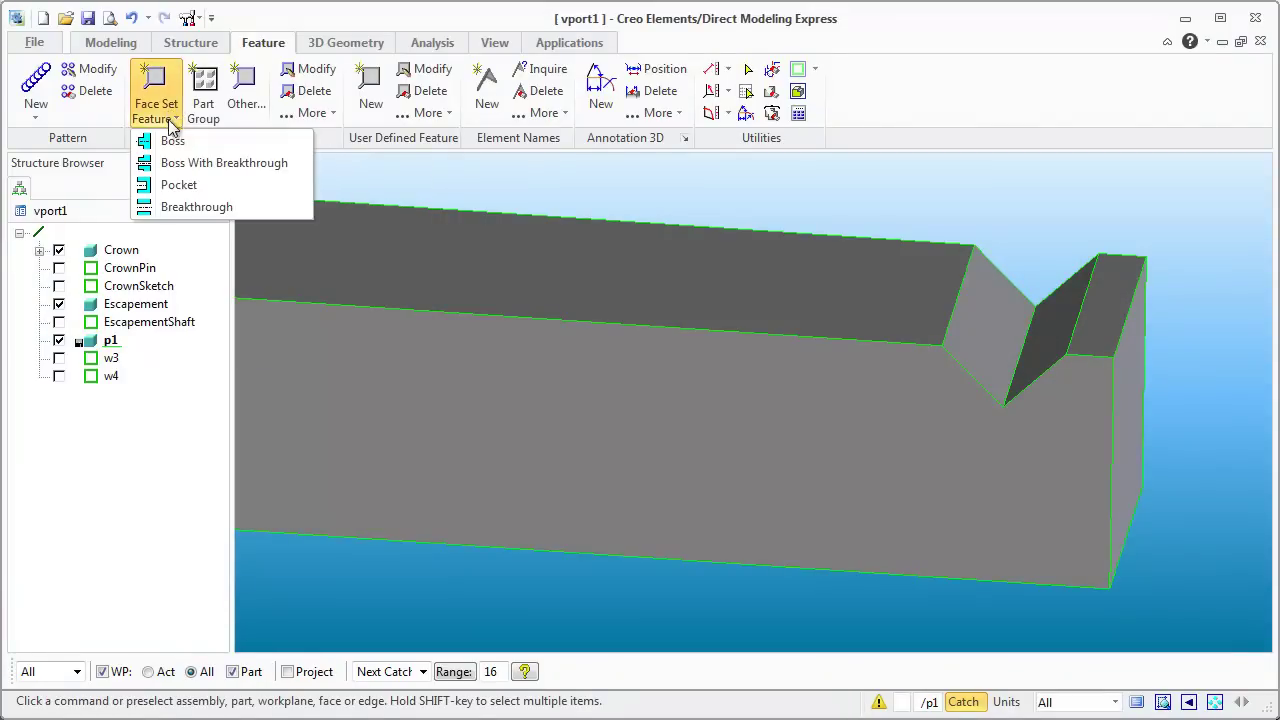
# Cut the two V-notch faces as a pocket on p1, referenced at the bottom vertex
pyautogui.click(177, 187)
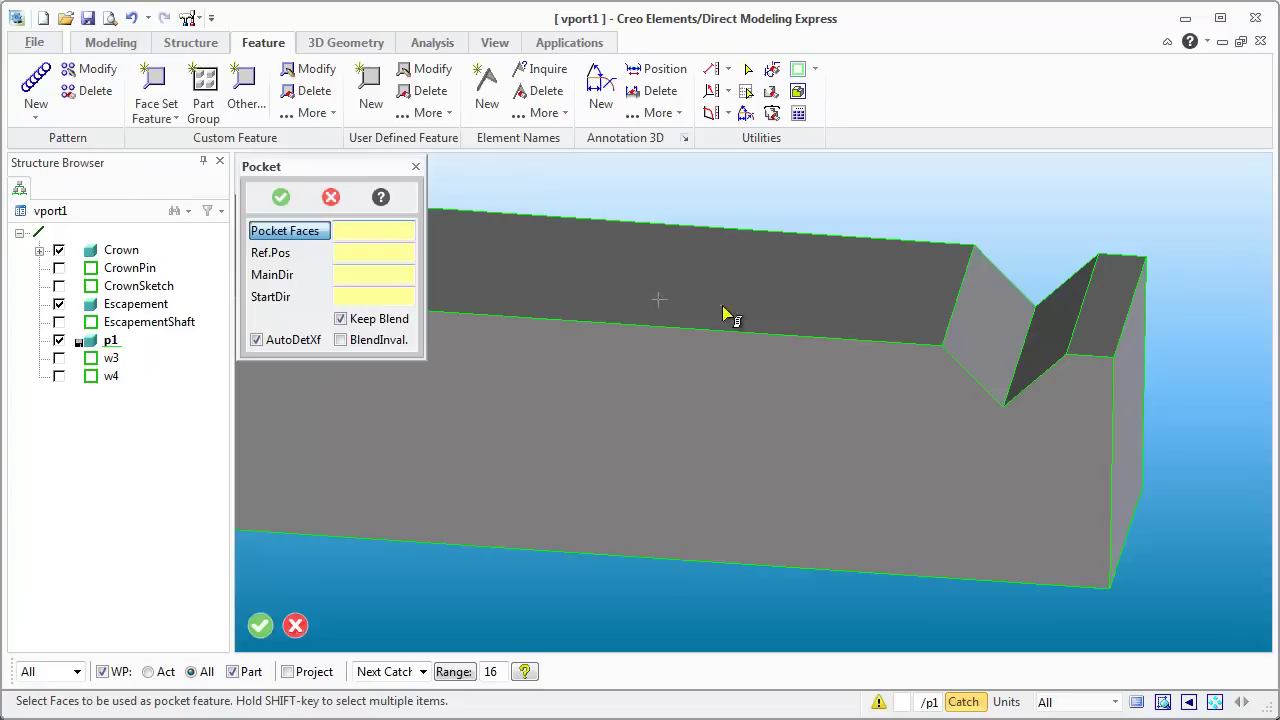
pyautogui.click(970, 330)
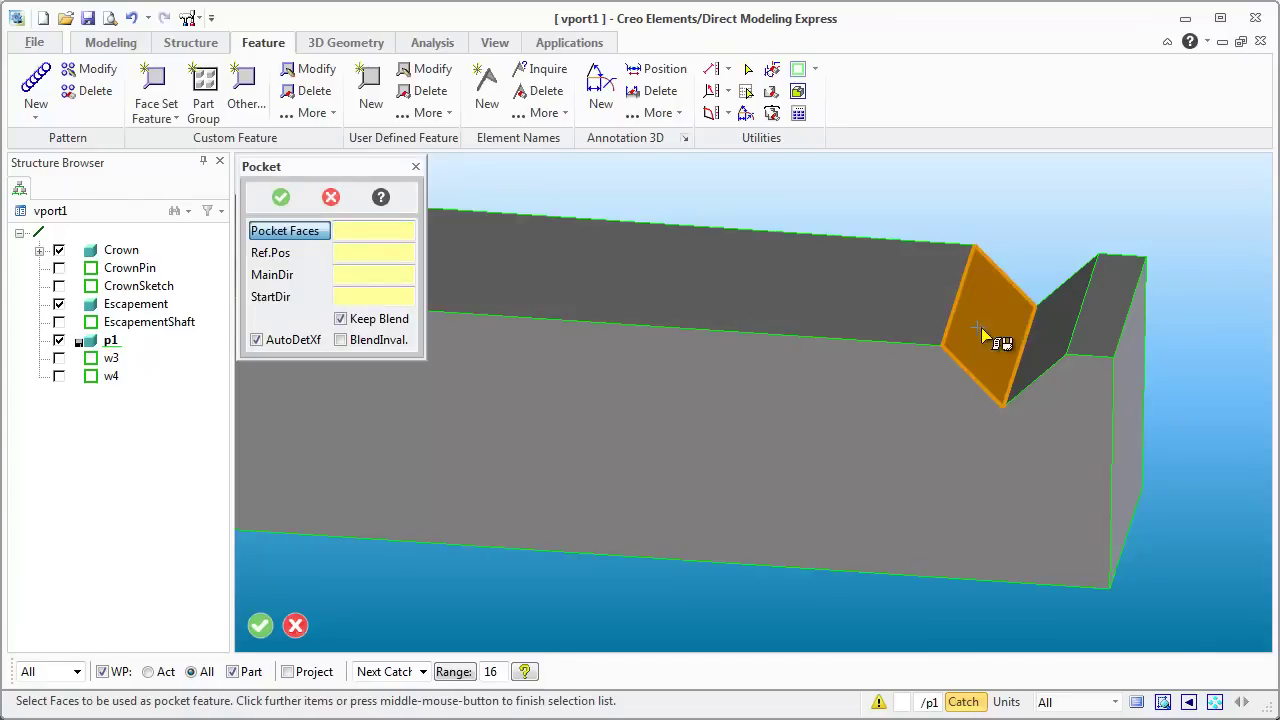
pyautogui.click(1055, 345)
pyautogui.middleClick(1050, 345)
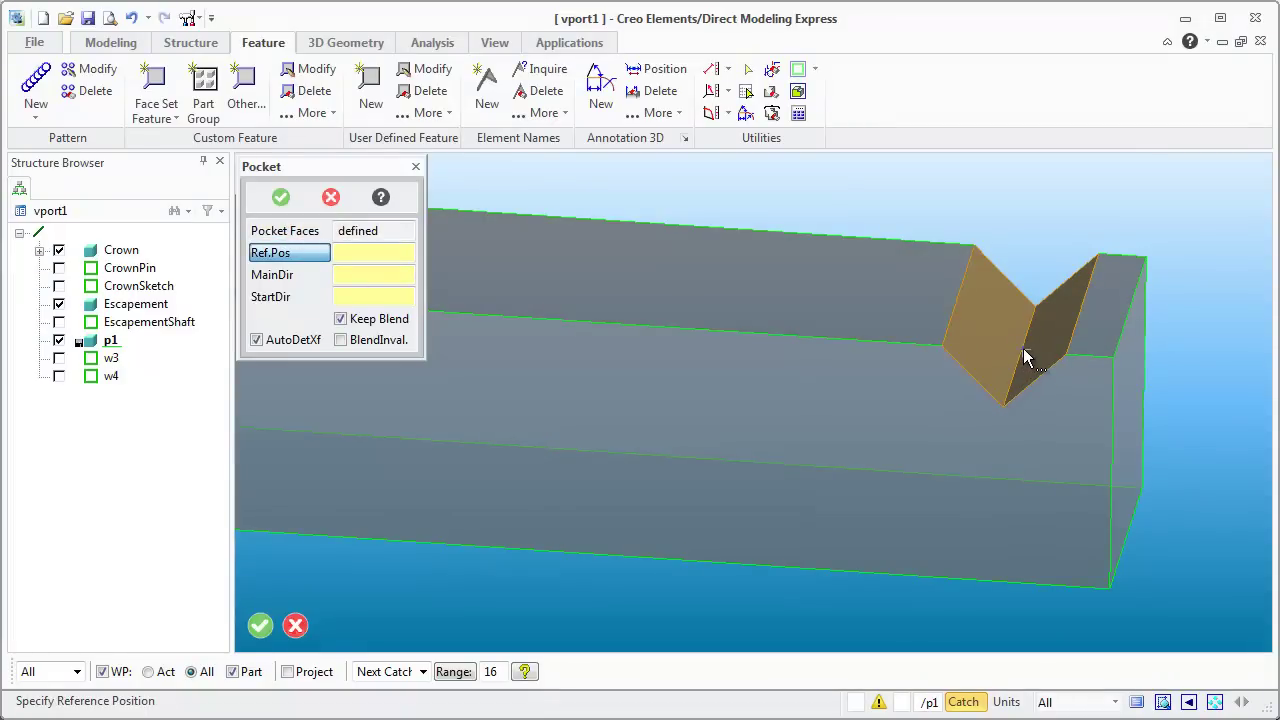
pyautogui.click(1004, 409)
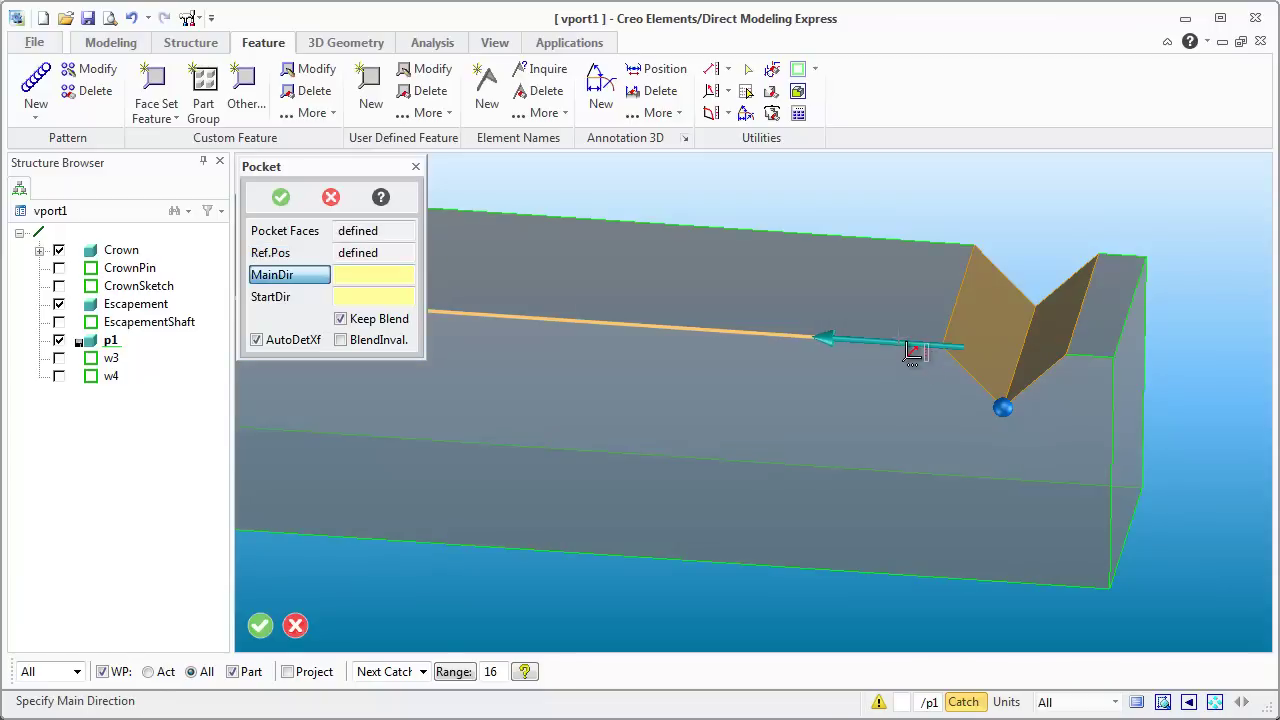
pyautogui.click(898, 338)
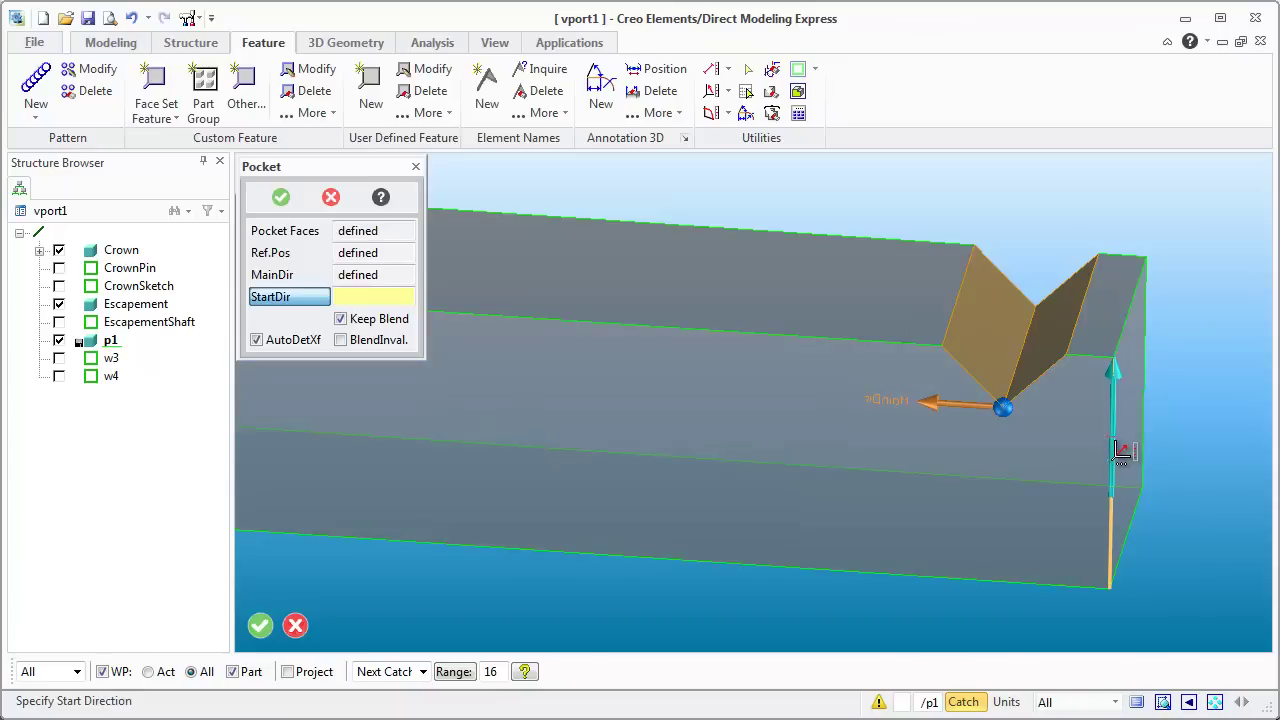
pyautogui.click(1058, 438)
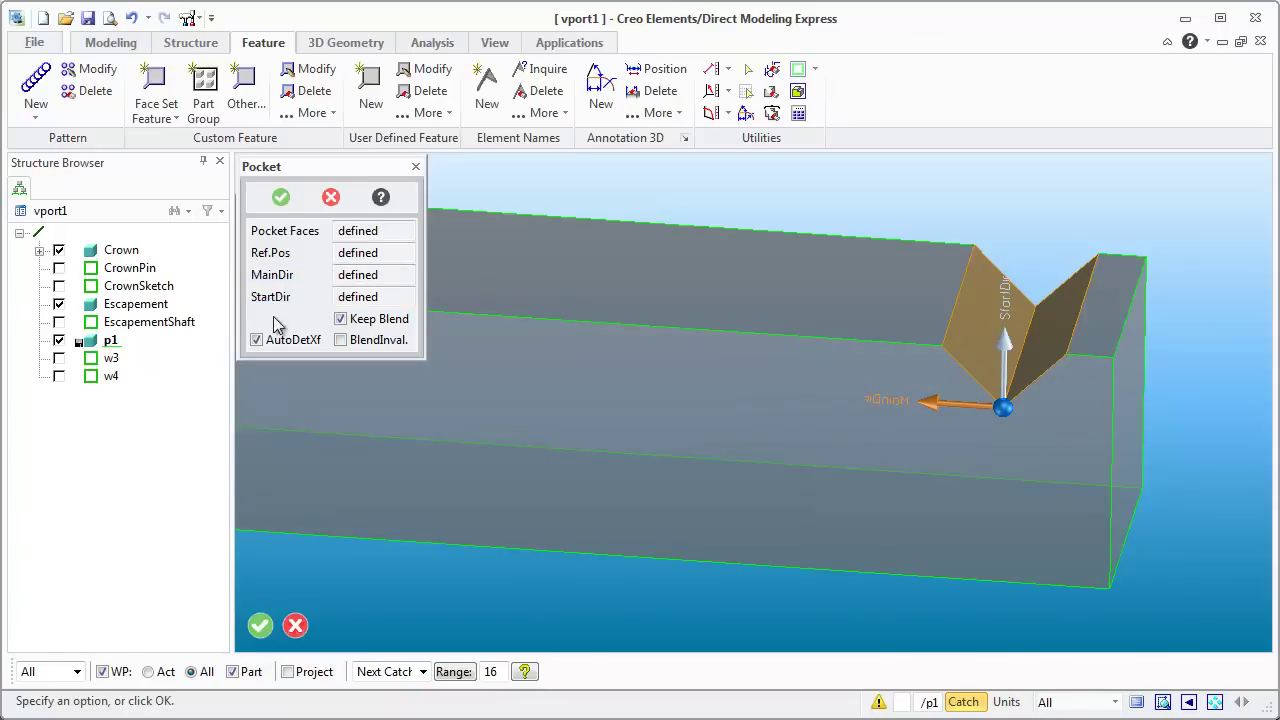
pyautogui.click(281, 198)
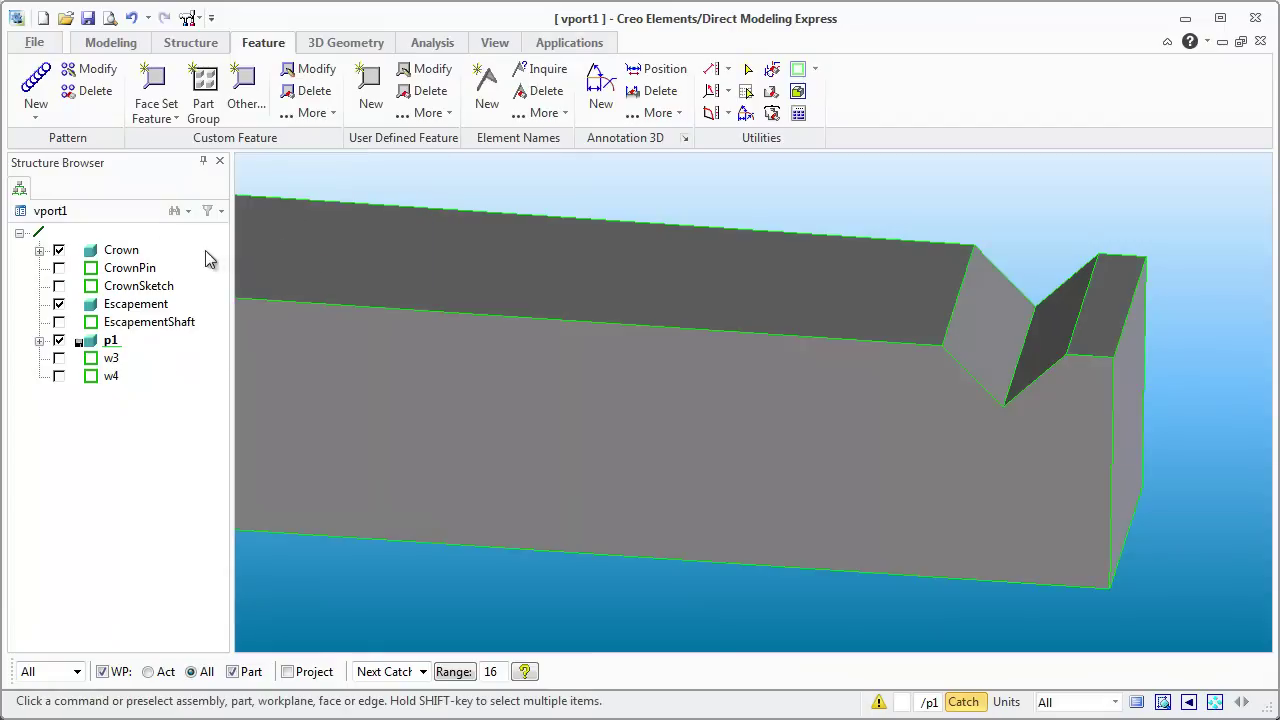
# Set up a linear pattern of the V-notch along the top edge: 6 instances, distance 5
pyautogui.click(38, 88)
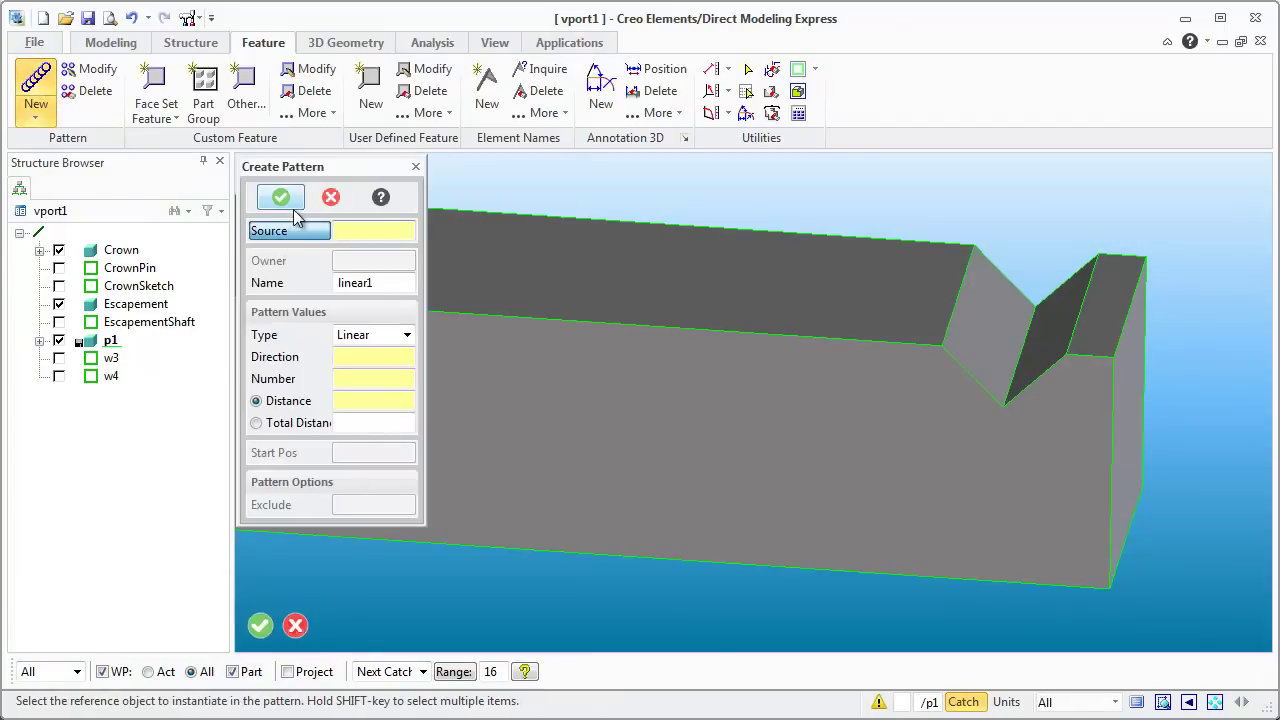
pyautogui.click(333, 203)
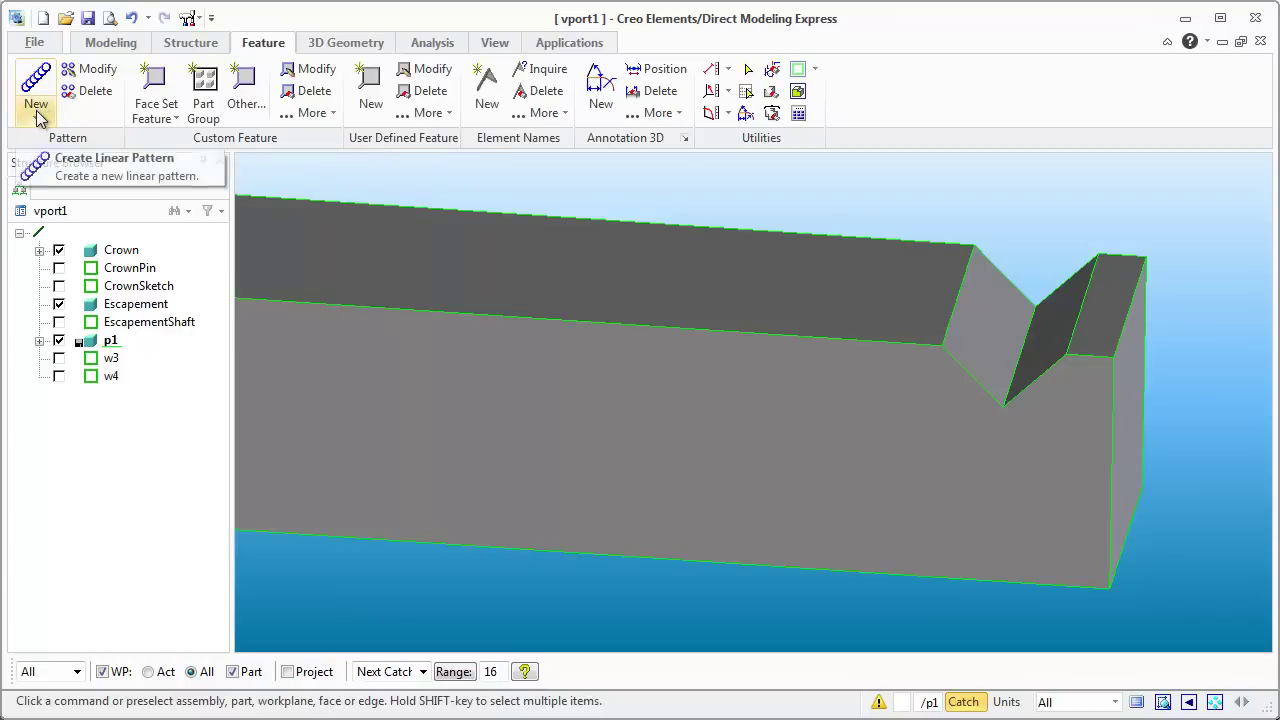
pyautogui.click(36, 112)
pyautogui.click(58, 141)
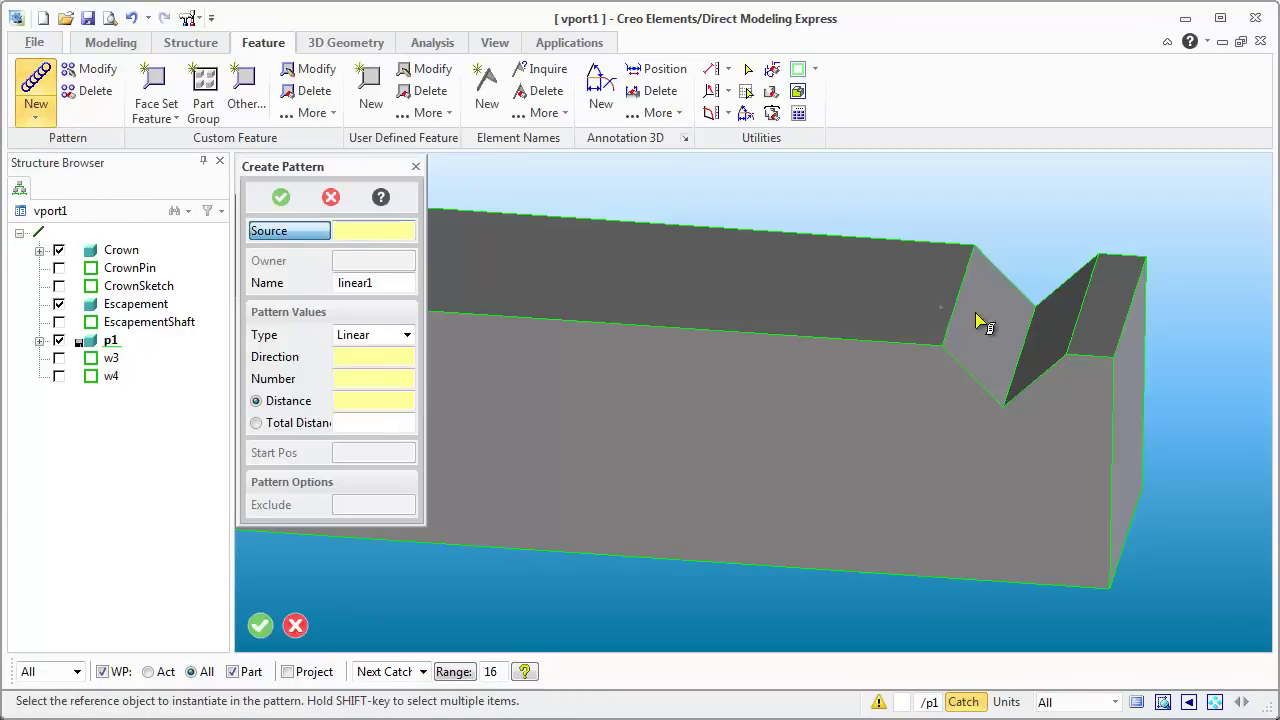
pyautogui.click(1006, 343)
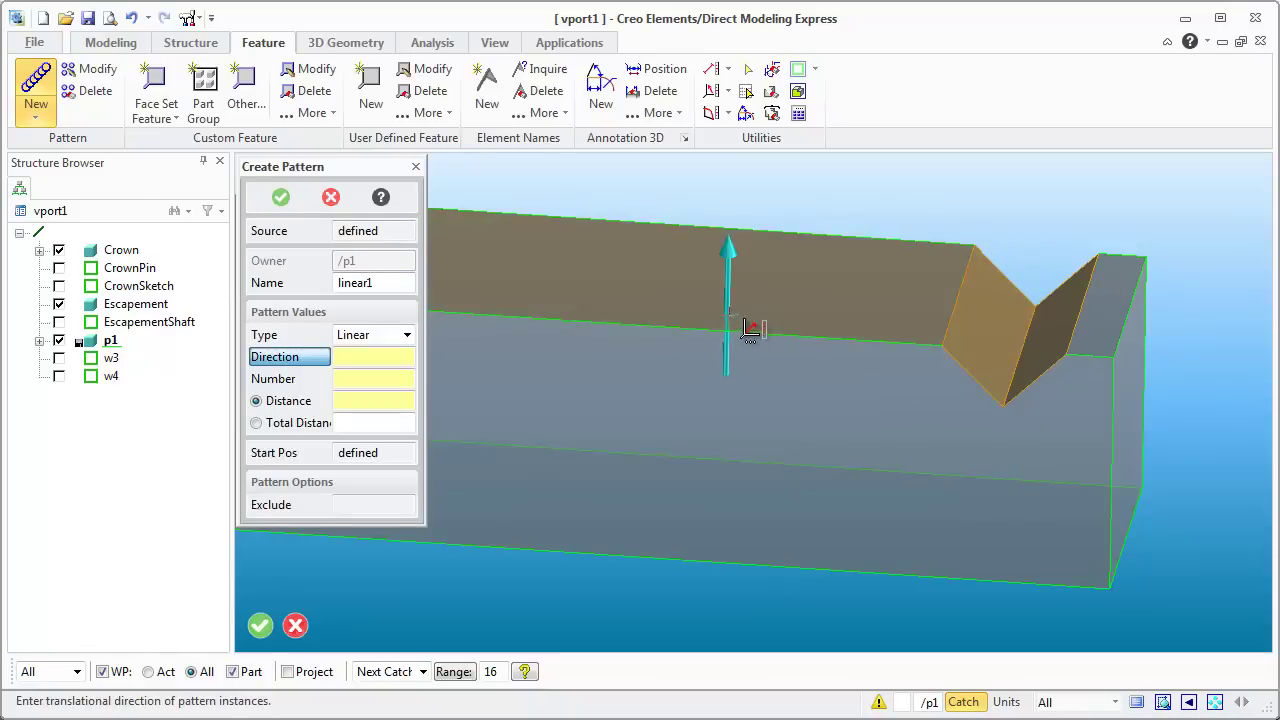
pyautogui.click(825, 342)
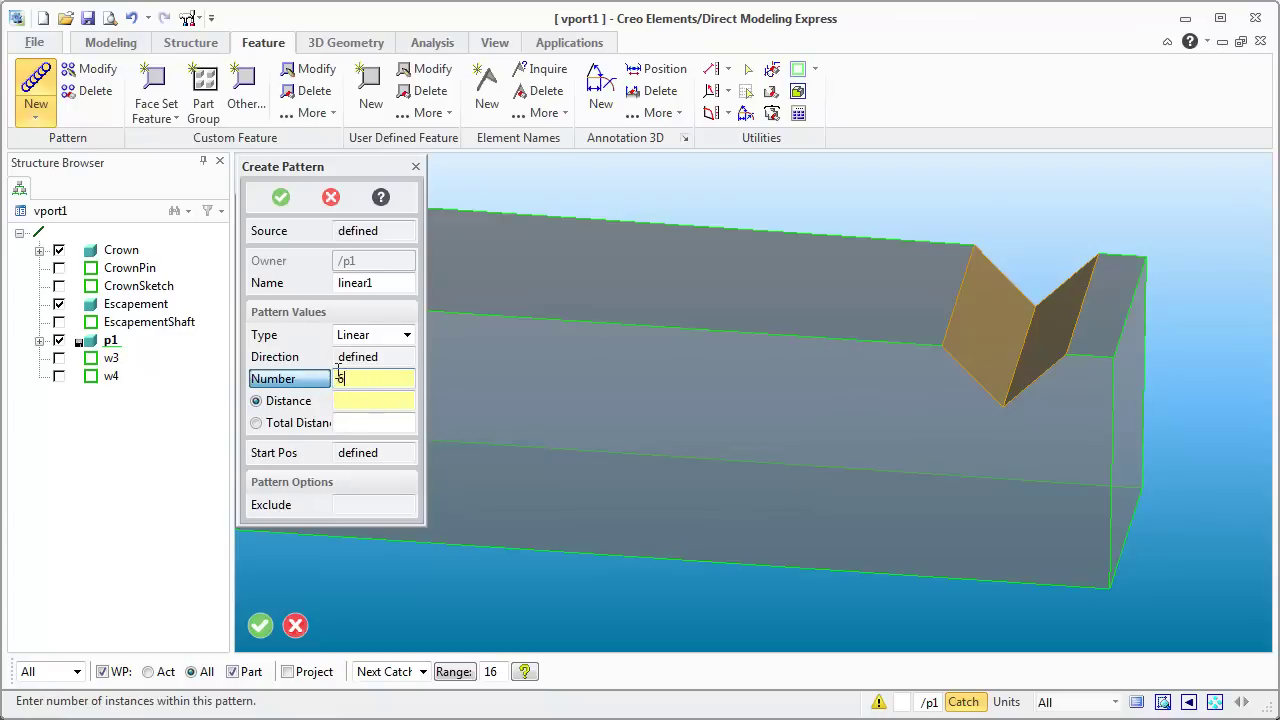
pyautogui.click(352, 405)
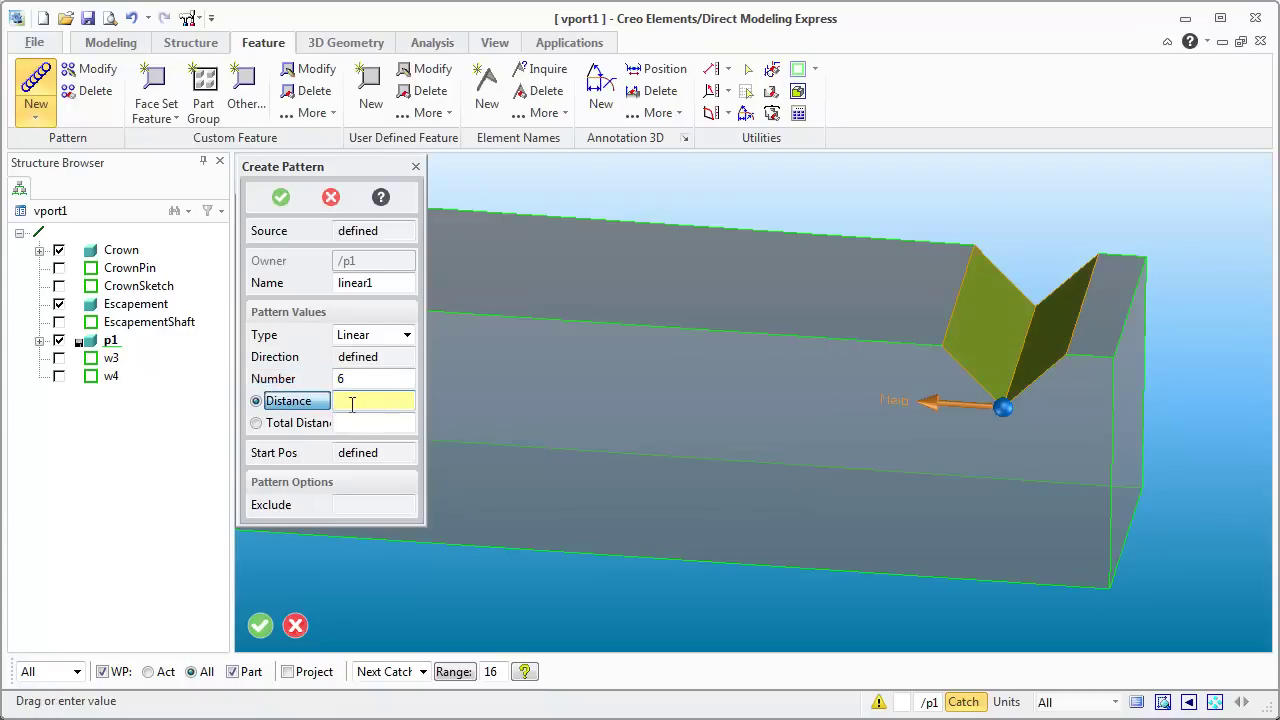
pyautogui.click(347, 427)
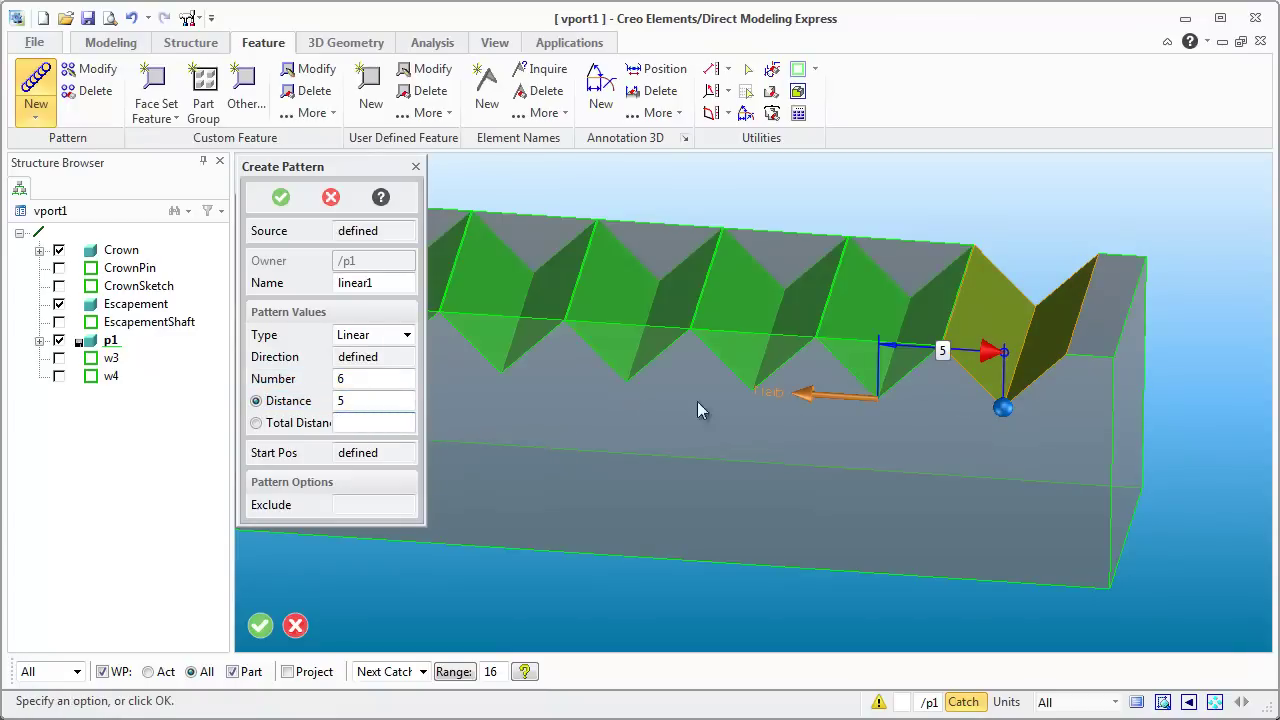
# Adjust the notch spacing to 7 units and finish the linear pattern
pyautogui.scroll(6, 820, 334)
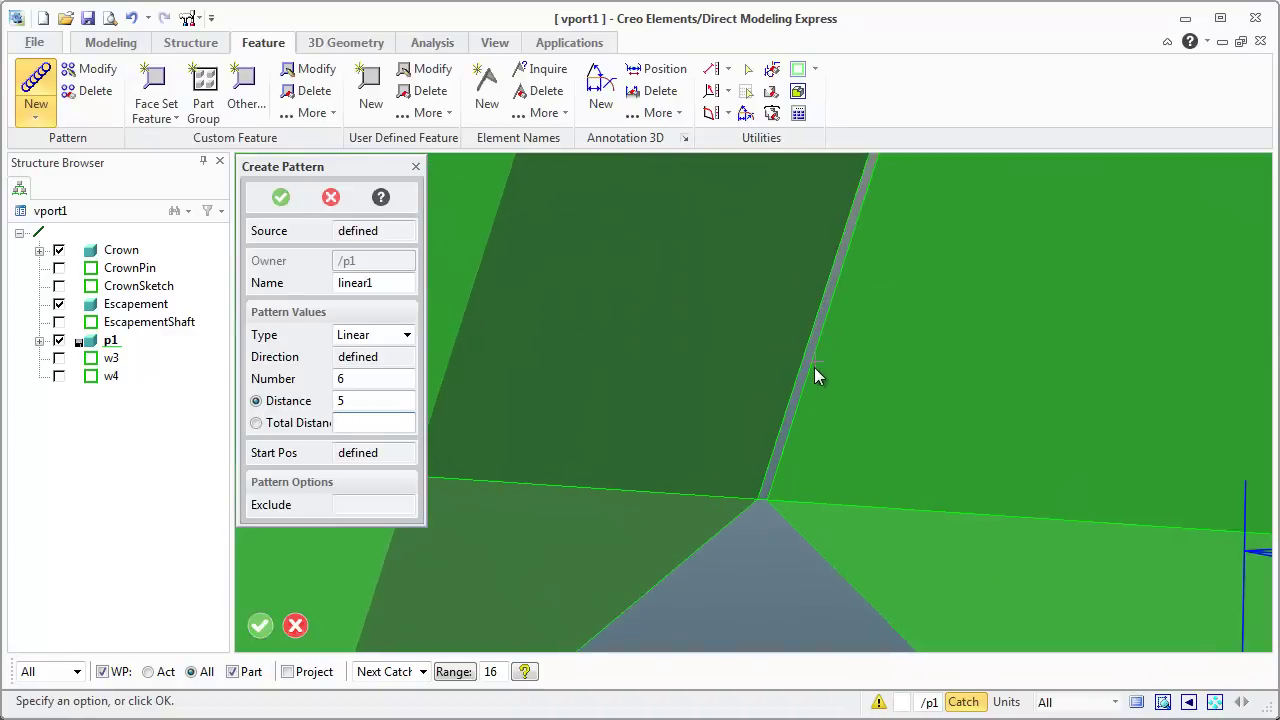
pyautogui.scroll(-6, 787, 418)
pyautogui.scroll(3, 717, 436)
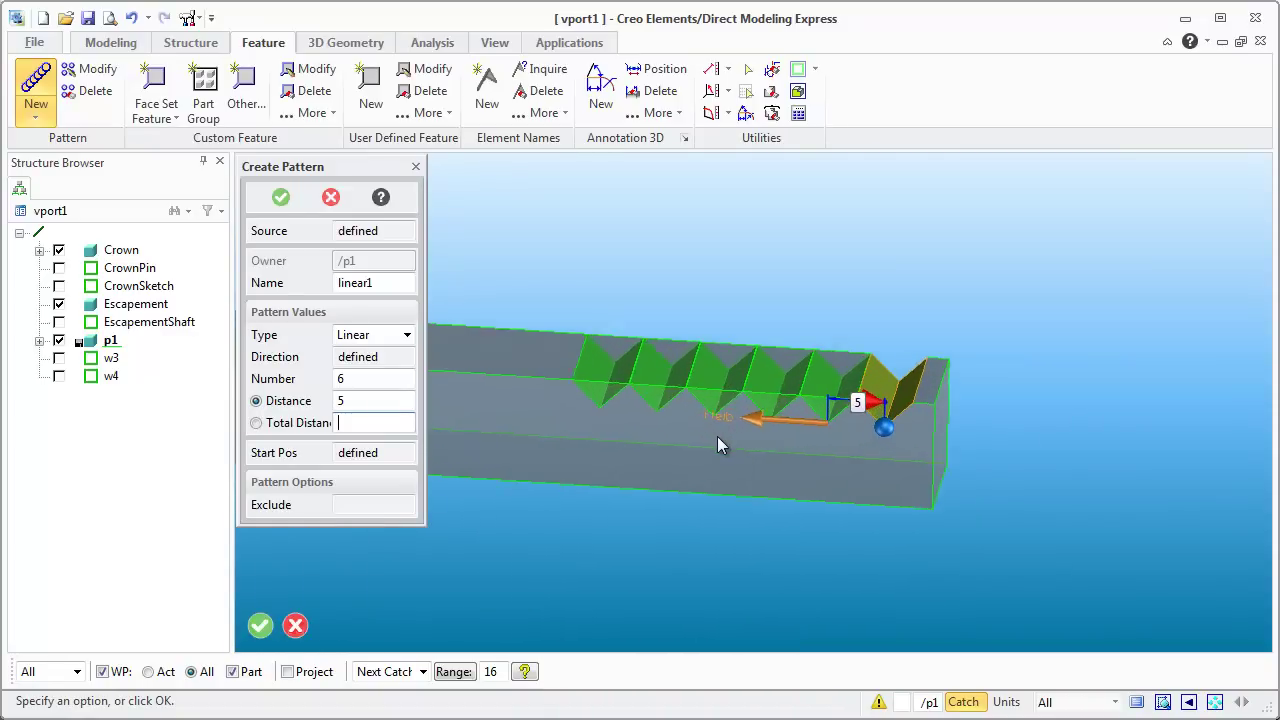
pyautogui.scroll(1, 727, 430)
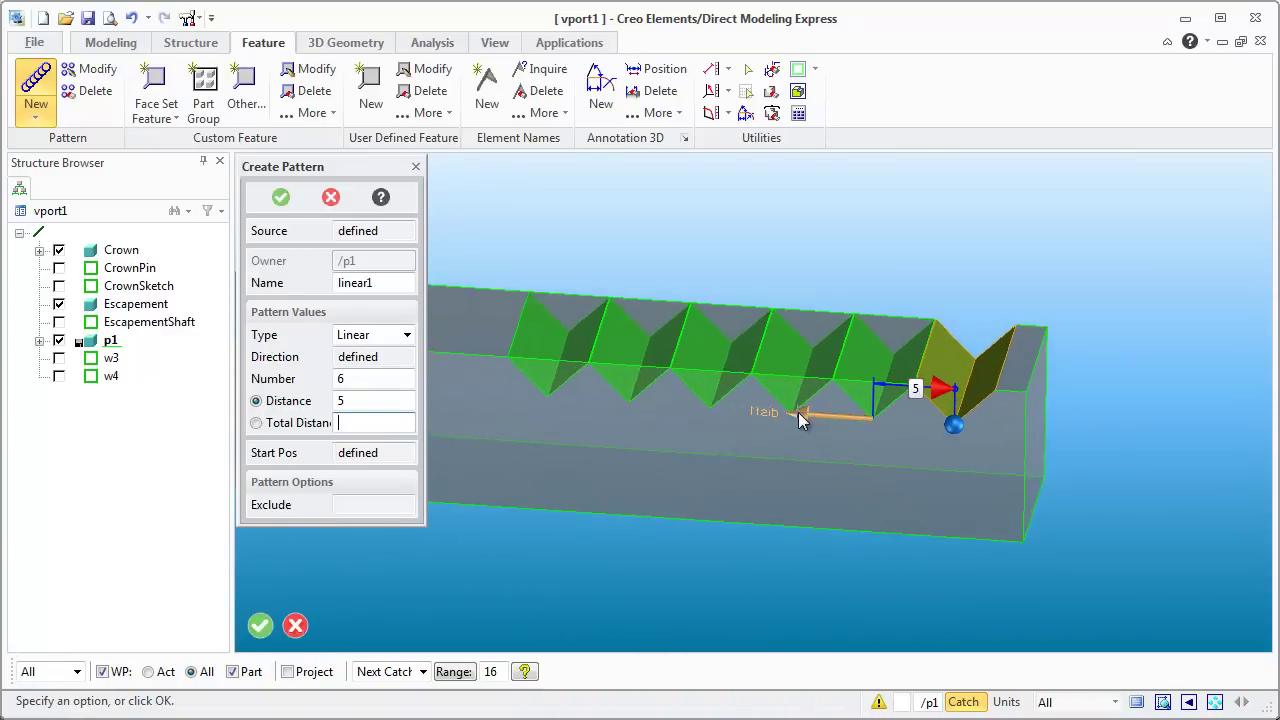
pyautogui.moveTo(800, 418); pyautogui.dragTo(841, 433)
pyautogui.middleClick(841, 433)
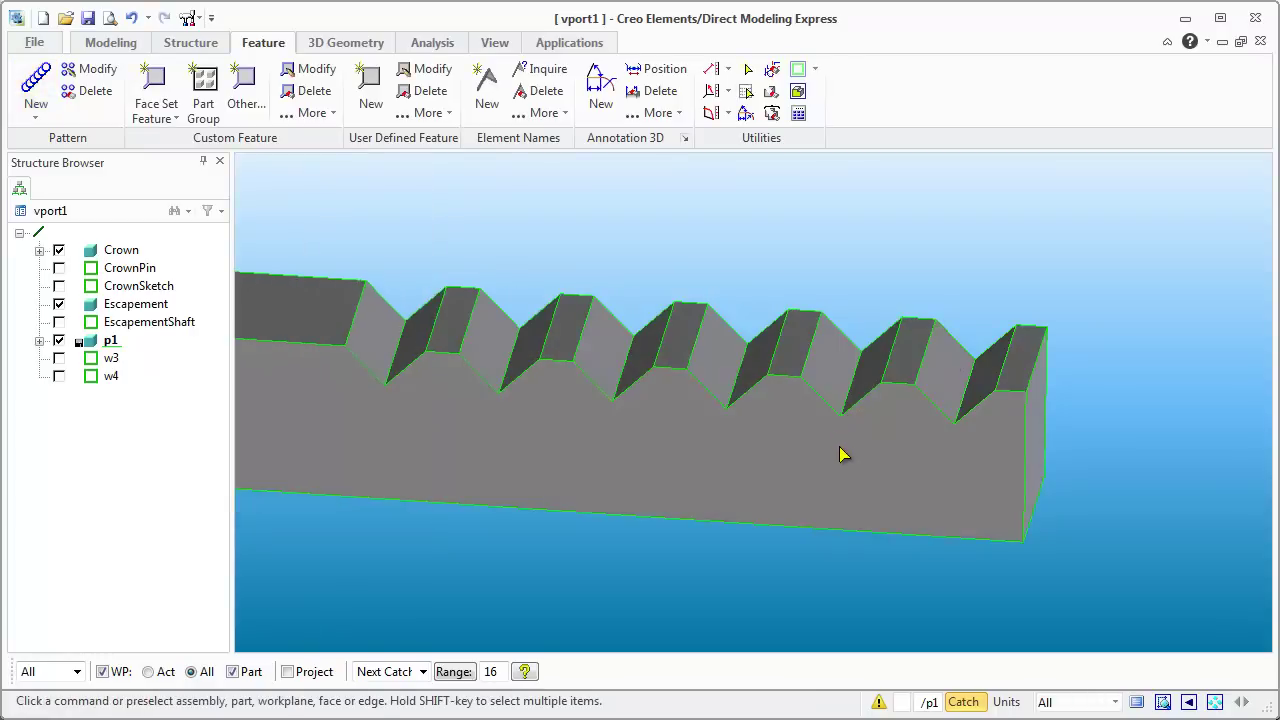
pyautogui.moveTo(843, 451); pyautogui.dragTo(680, 470, button='middle')
pyautogui.moveTo(770, 510)
pyautogui.mouseDown(button='middle')
pyautogui.moveTo(749, 451)
pyautogui.moveTo(786, 477)
pyautogui.moveTo(729, 480)
pyautogui.moveTo(720, 462)
pyautogui.moveTo(811, 491)
pyautogui.moveTo(790, 497)
pyautogui.mouseUp(button='middle')
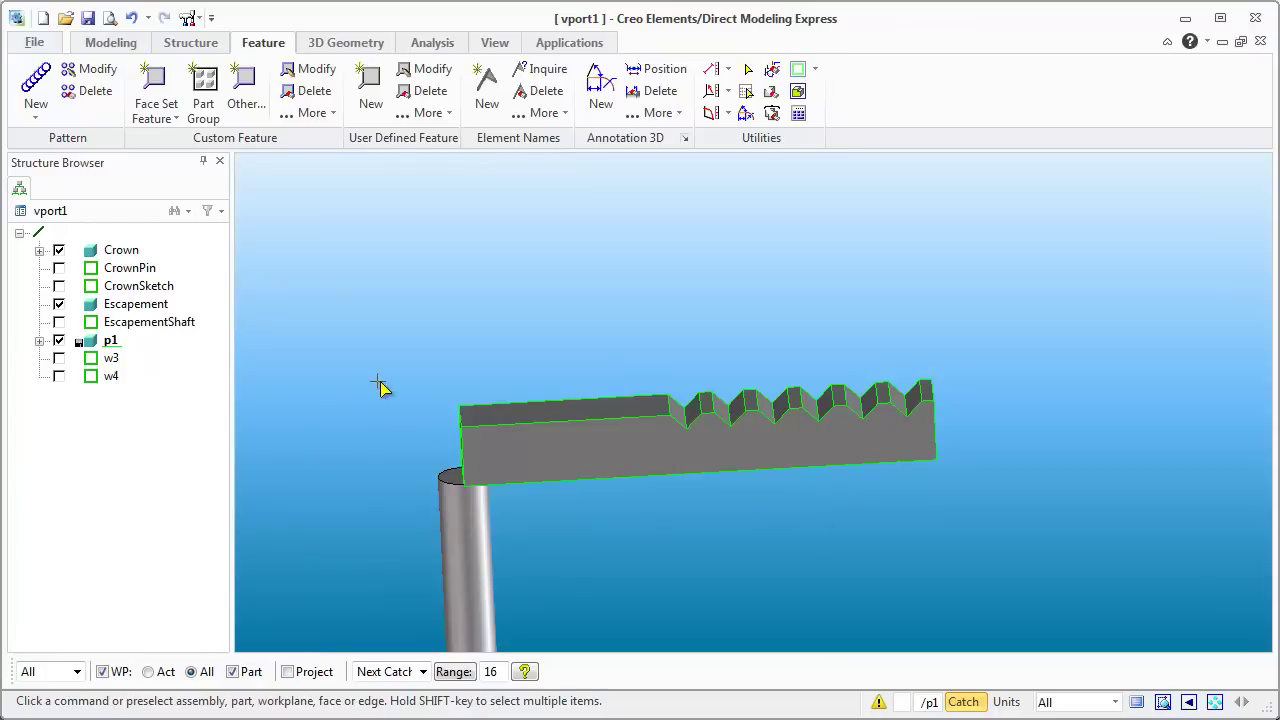
pyautogui.moveTo(380, 388); pyautogui.dragTo(551, 332, button='middle')
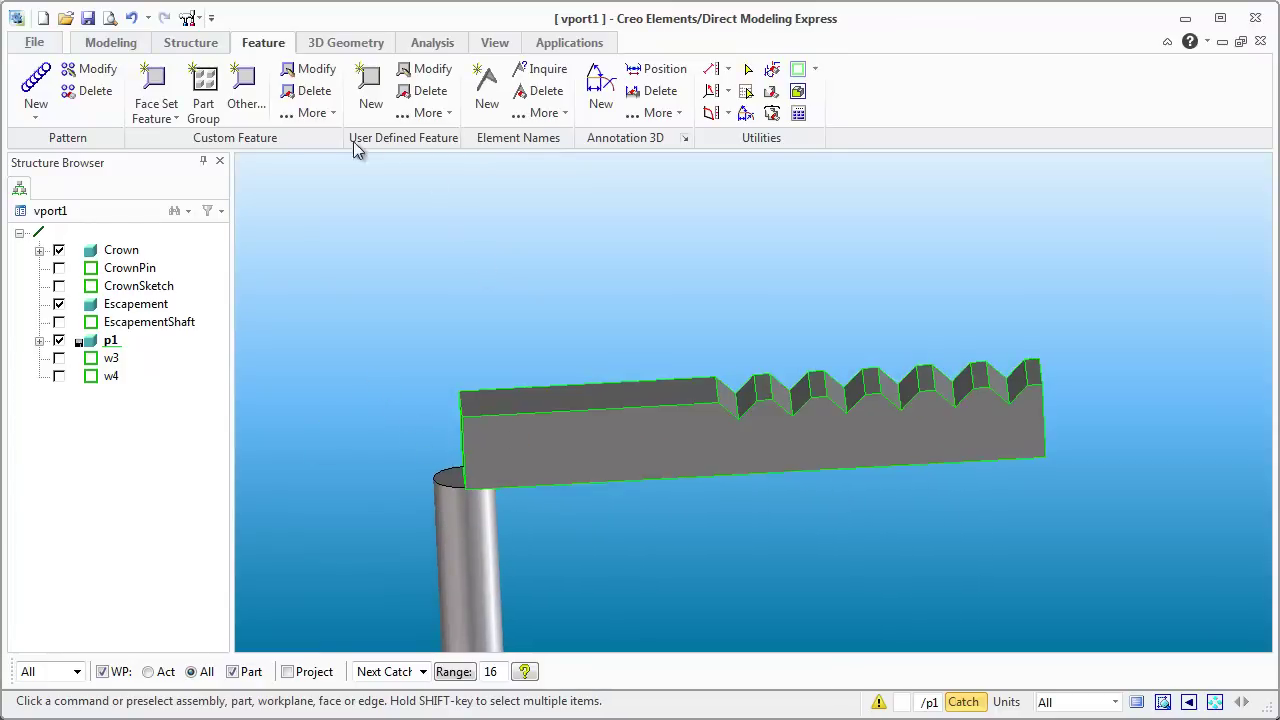
pyautogui.click(105, 43)
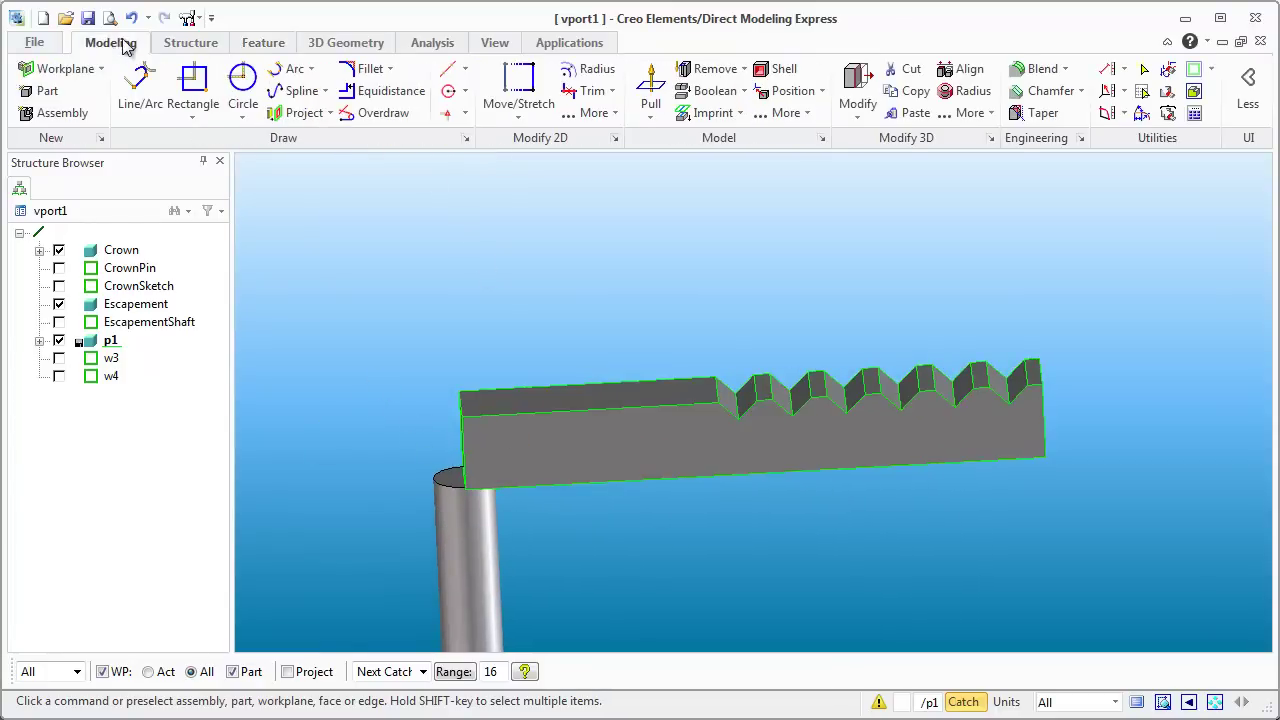
pyautogui.click(985, 114)
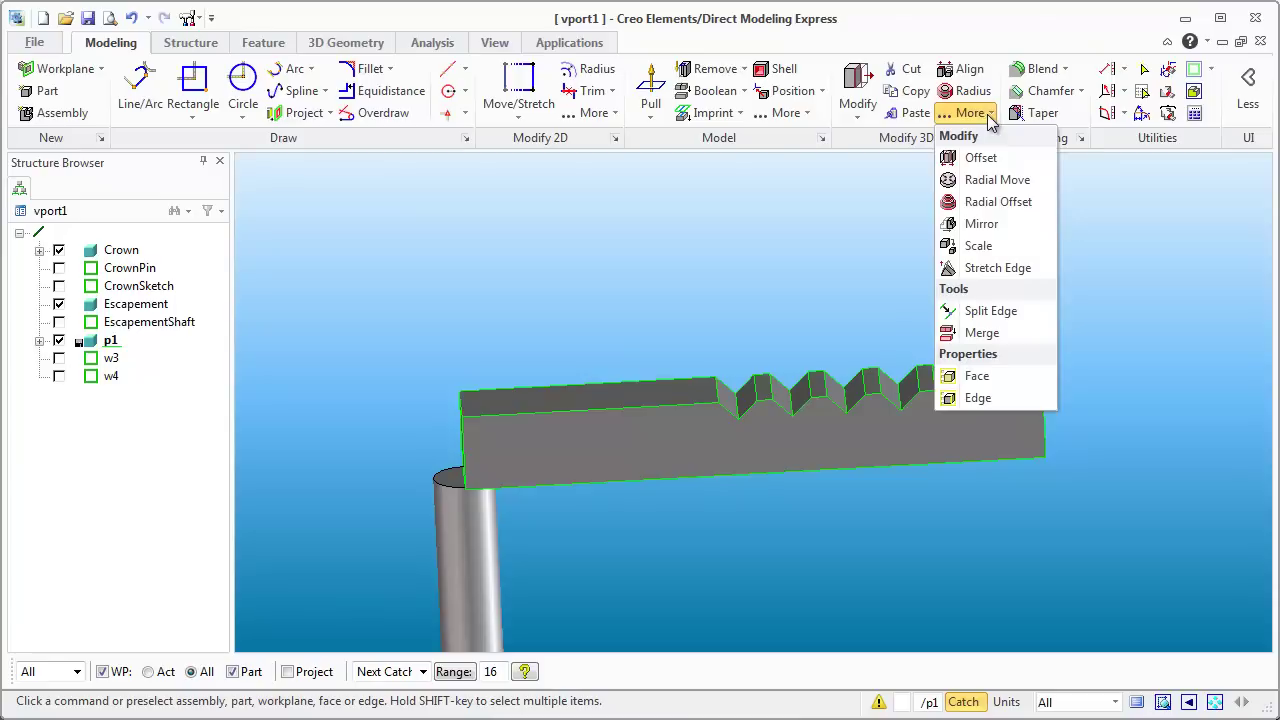
pyautogui.click(980, 225)
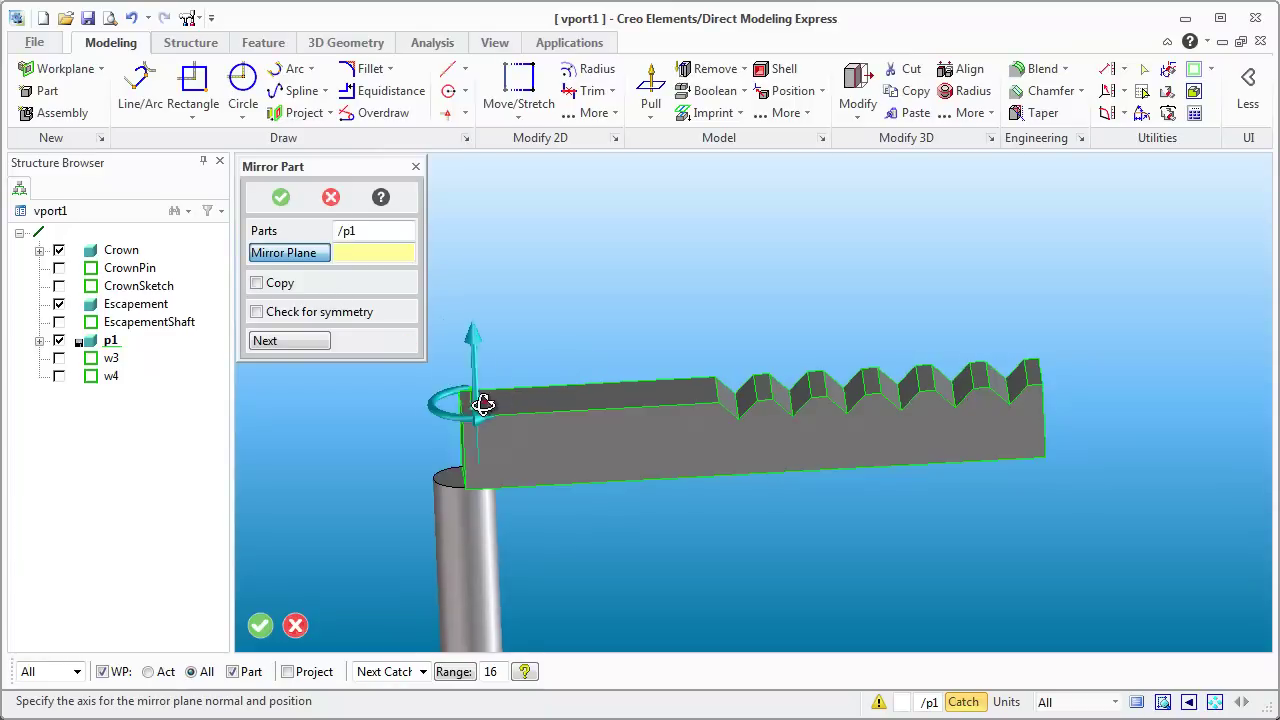
pyautogui.moveTo(483, 403); pyautogui.dragTo(440, 420, button='middle')
pyautogui.click(463, 443)
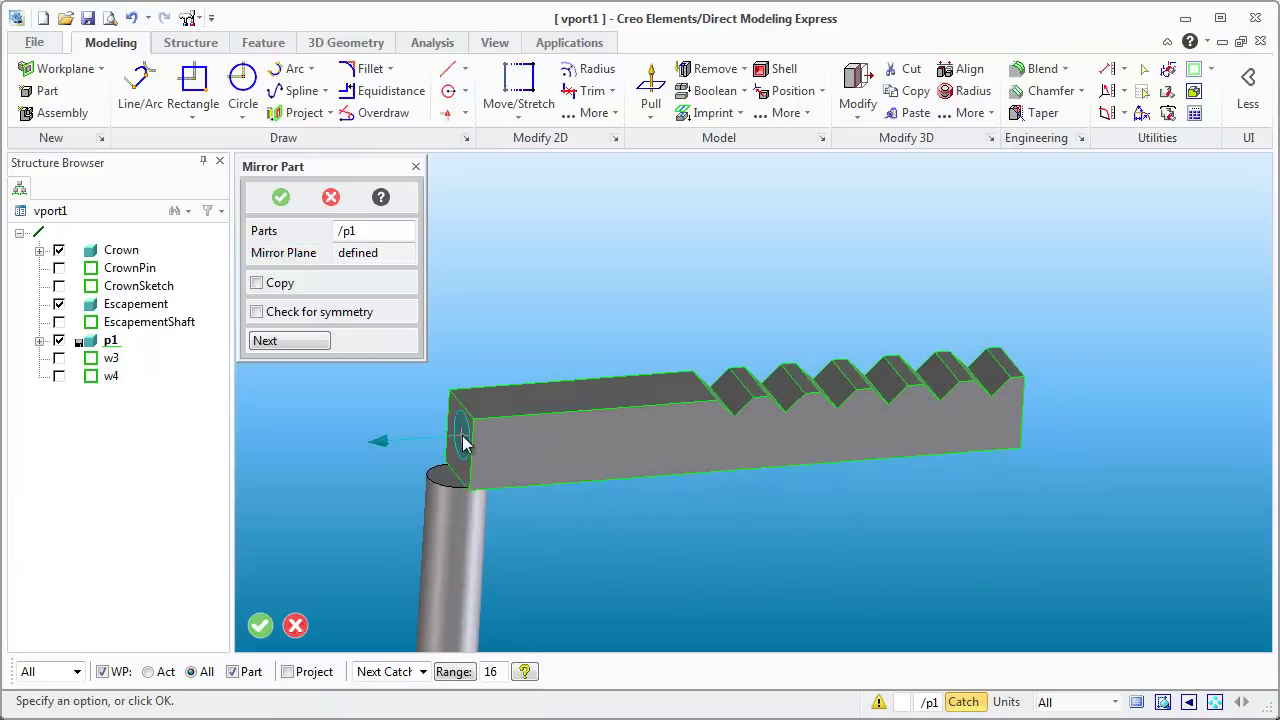
pyautogui.click(280, 199)
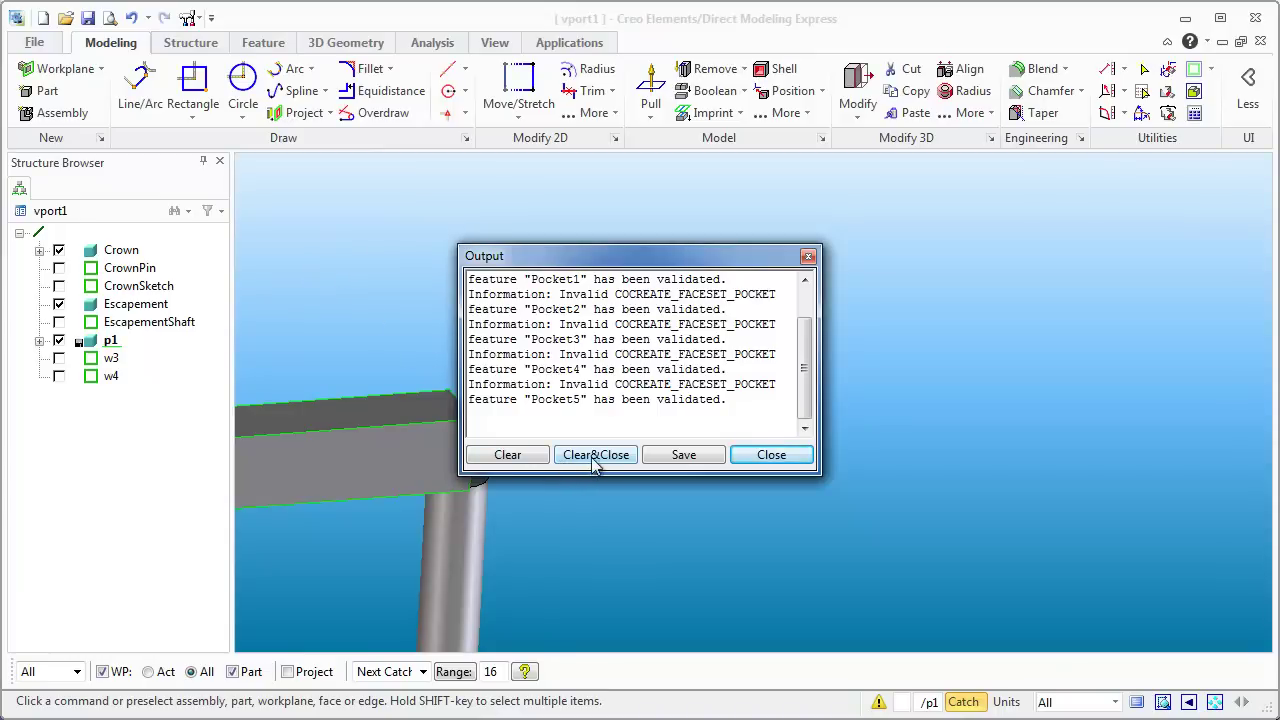
pyautogui.click(537, 457)
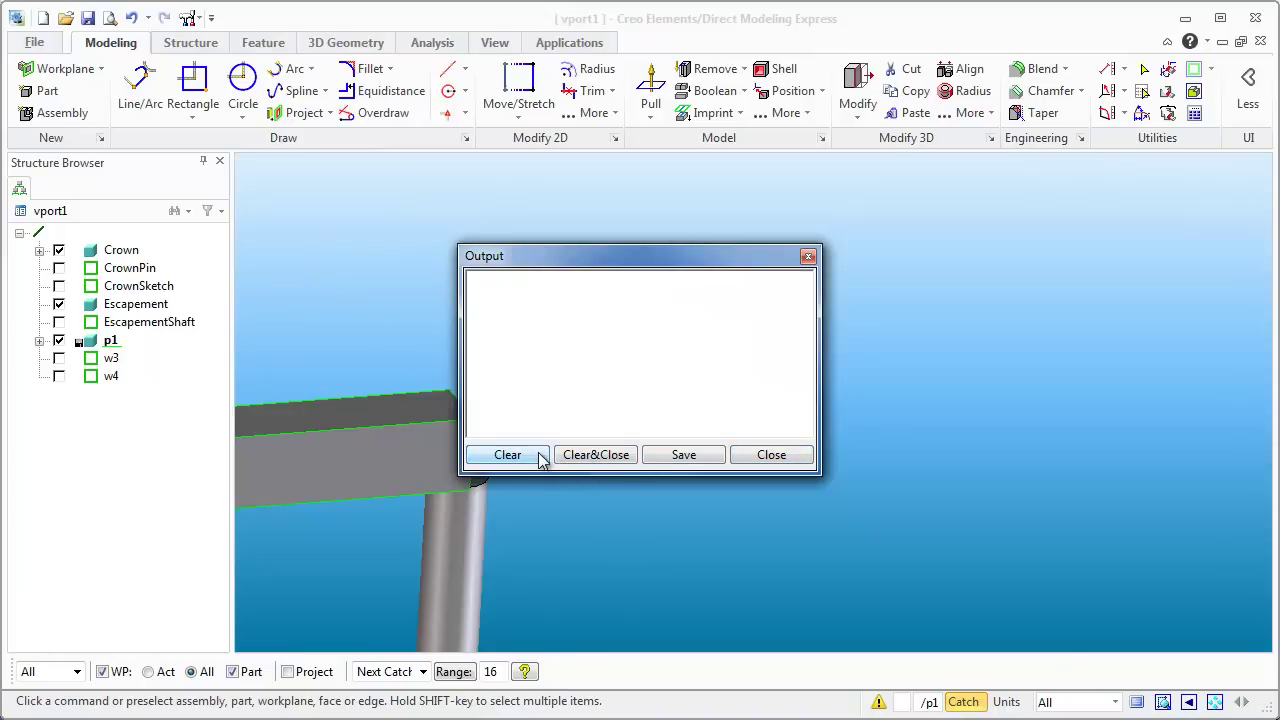
pyautogui.click(758, 458)
pyautogui.hotkey('ctrl', 'z')
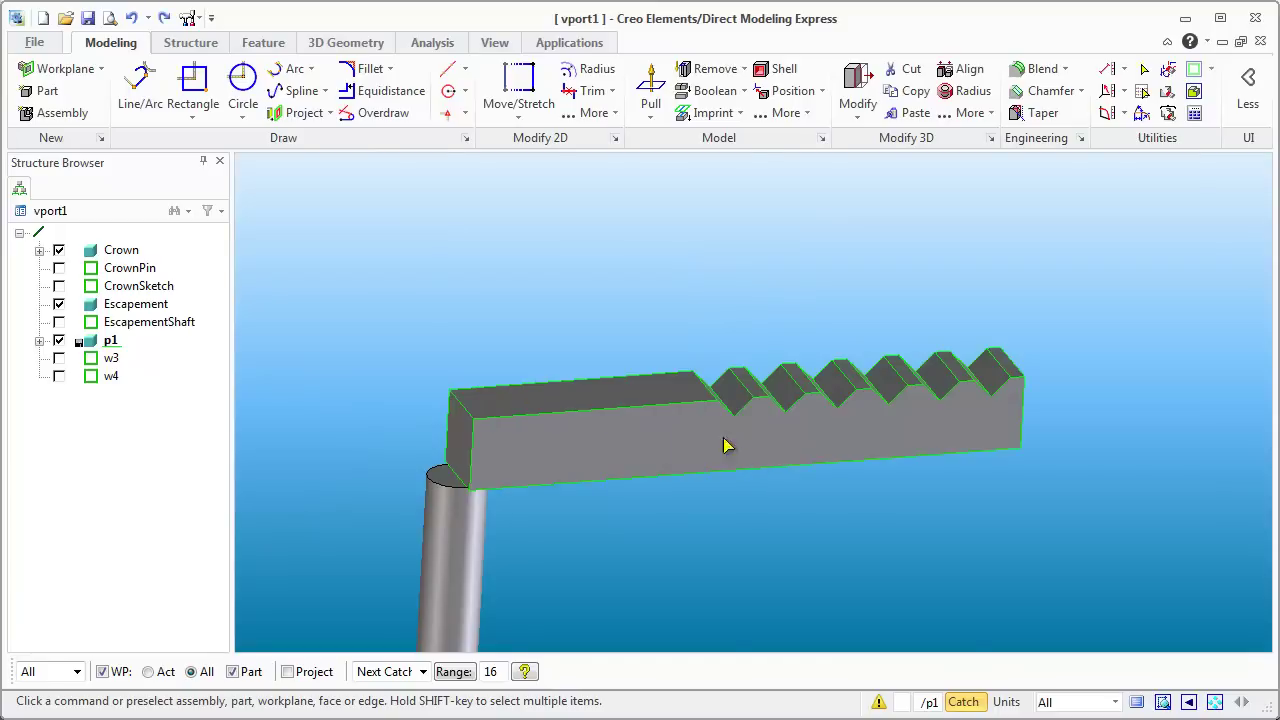
# Mirror a copy of the notched bar about its left end face, keeping the original
pyautogui.click(990, 114)
pyautogui.click(981, 223)
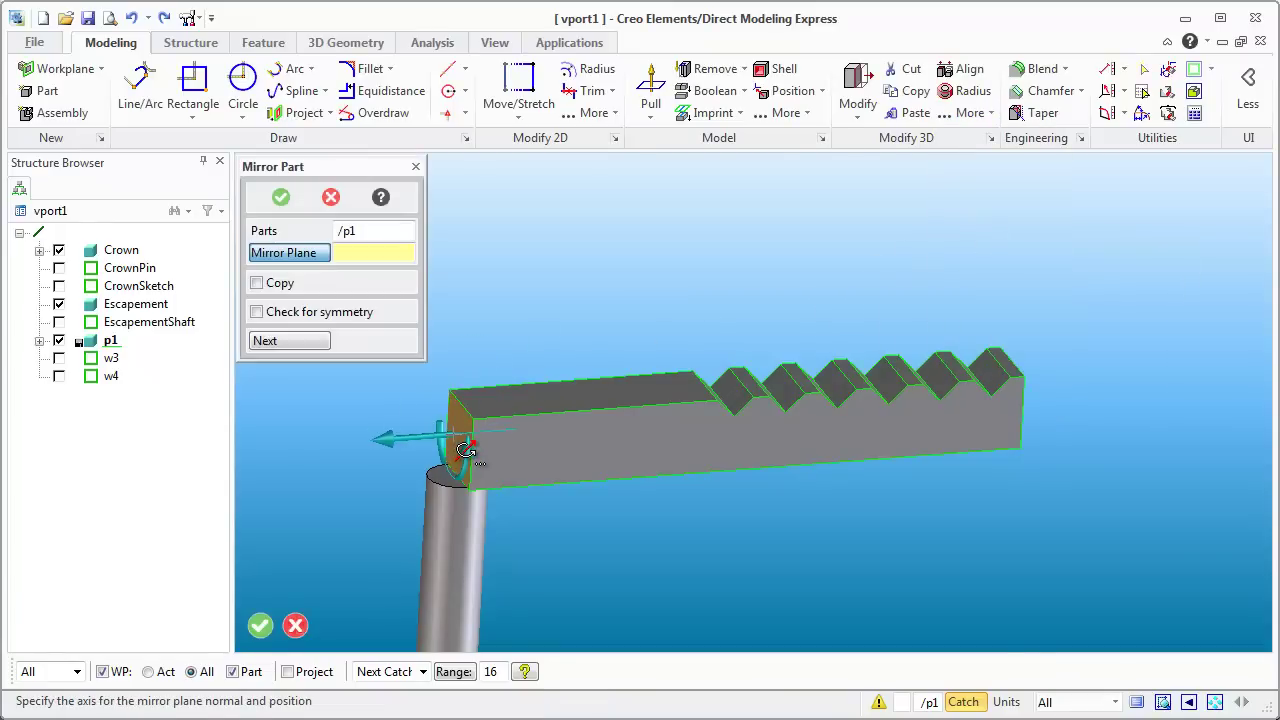
pyautogui.click(455, 440)
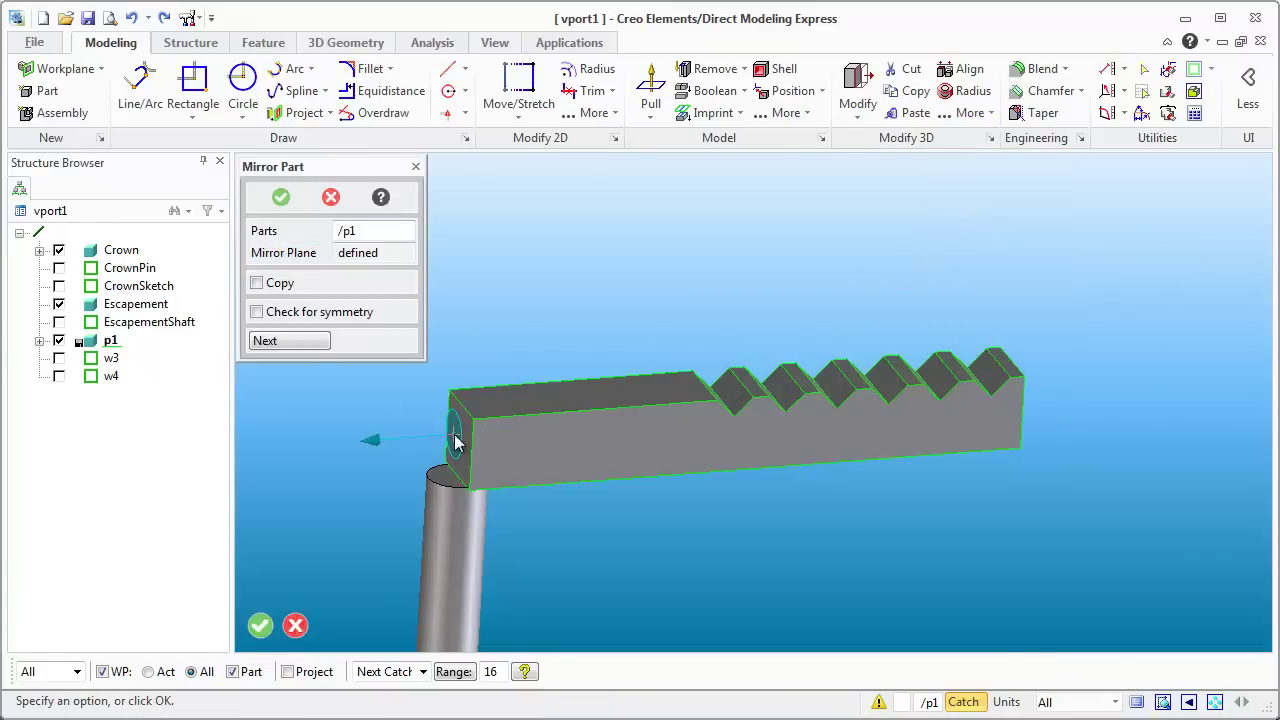
pyautogui.click(257, 284)
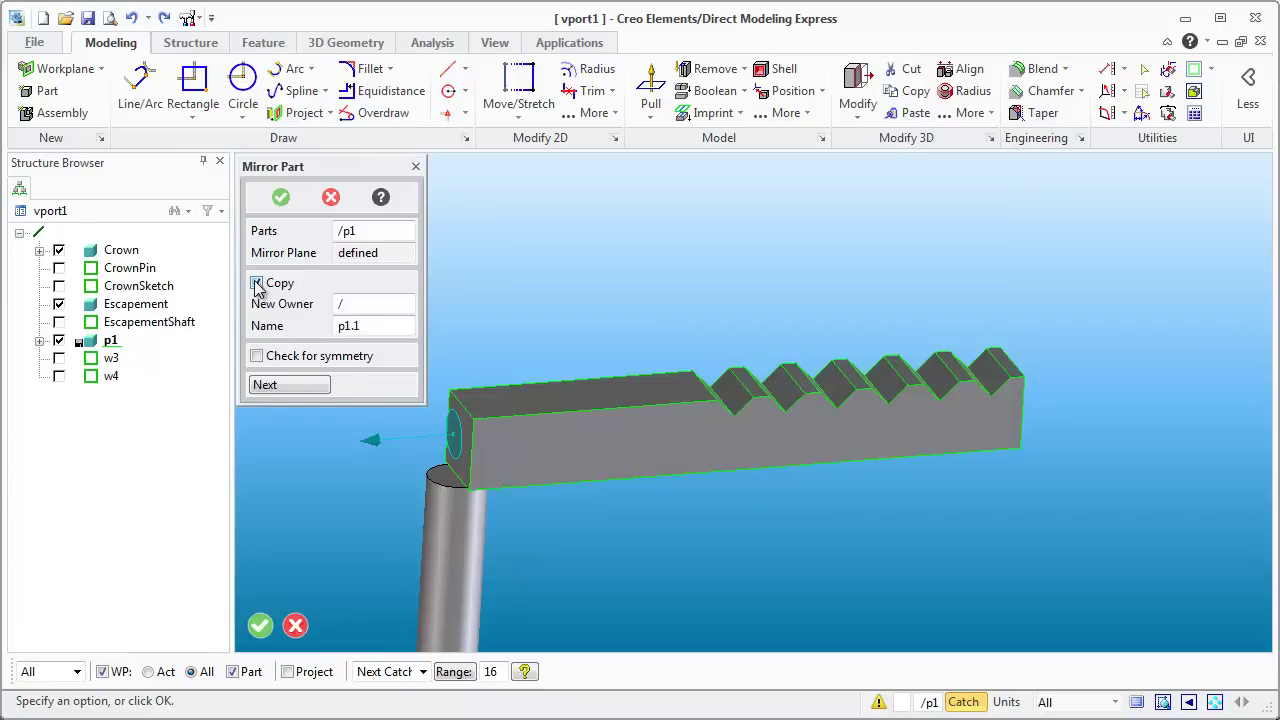
# Rename the mirrored copy to p1.1 after a duplicate-name error, confirm it, and close the output log
pyautogui.click(364, 327)
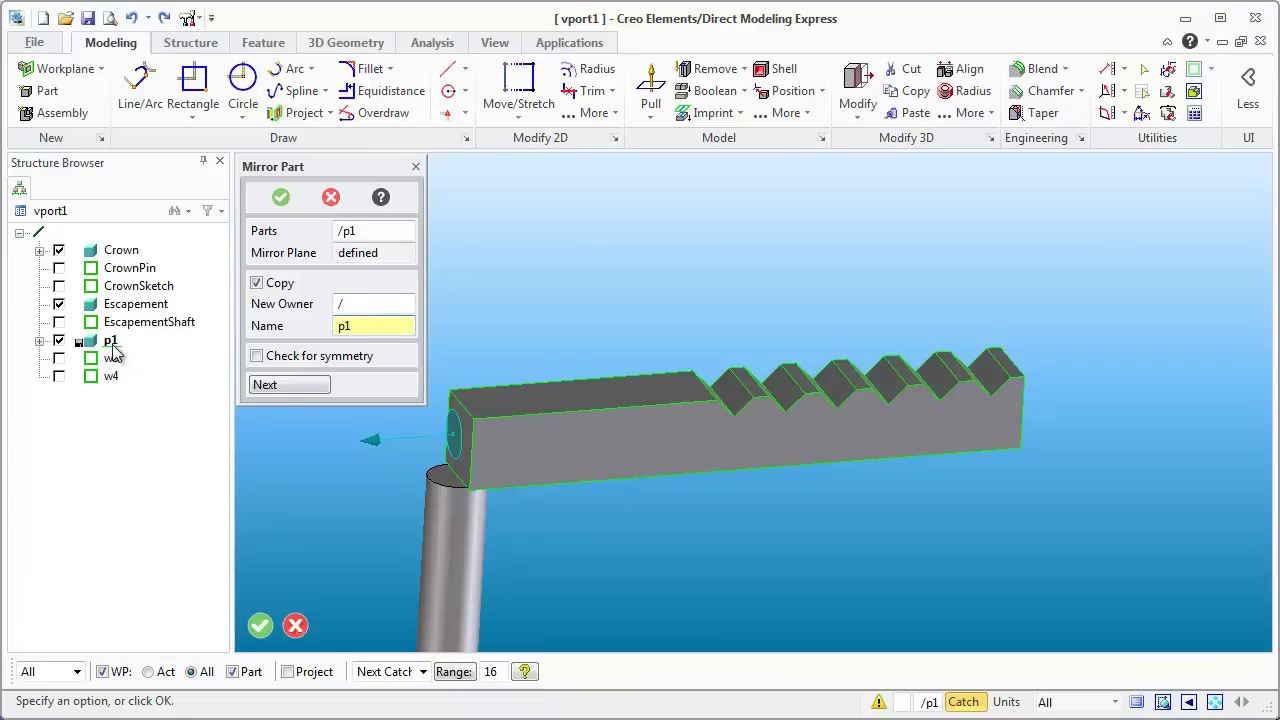
pyautogui.click(281, 197)
pyautogui.click(323, 313)
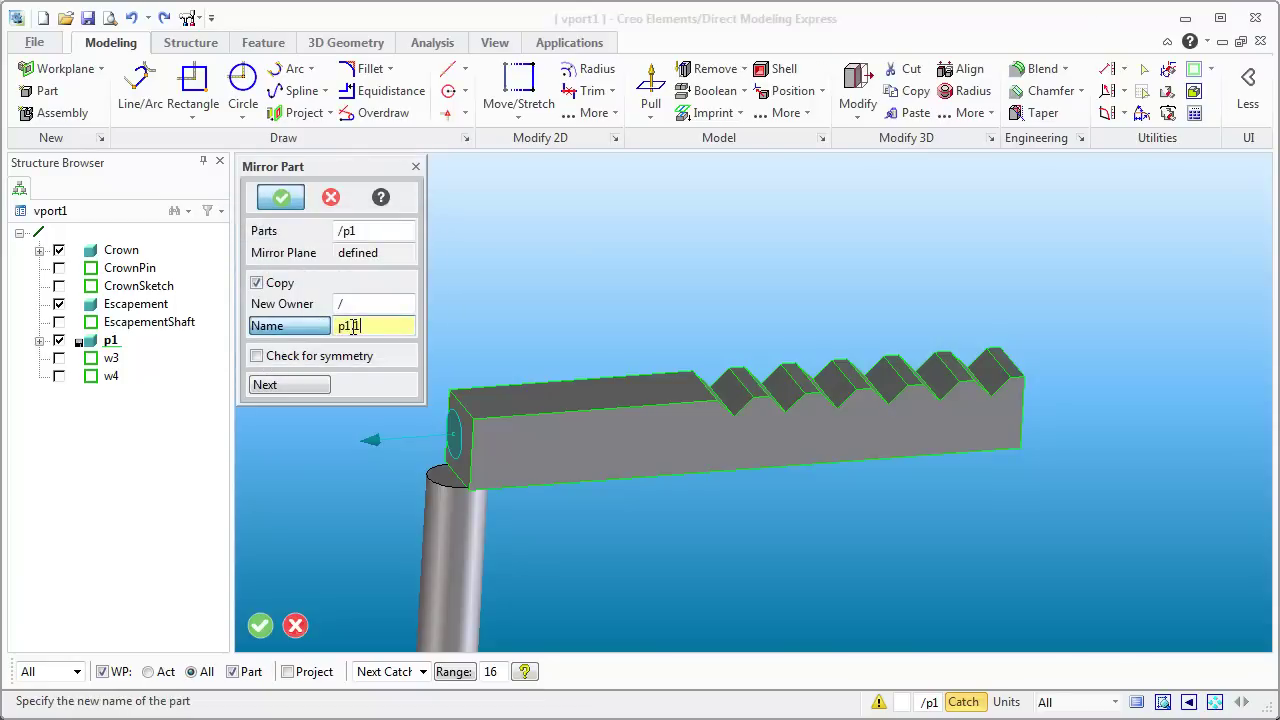
pyautogui.click(282, 198)
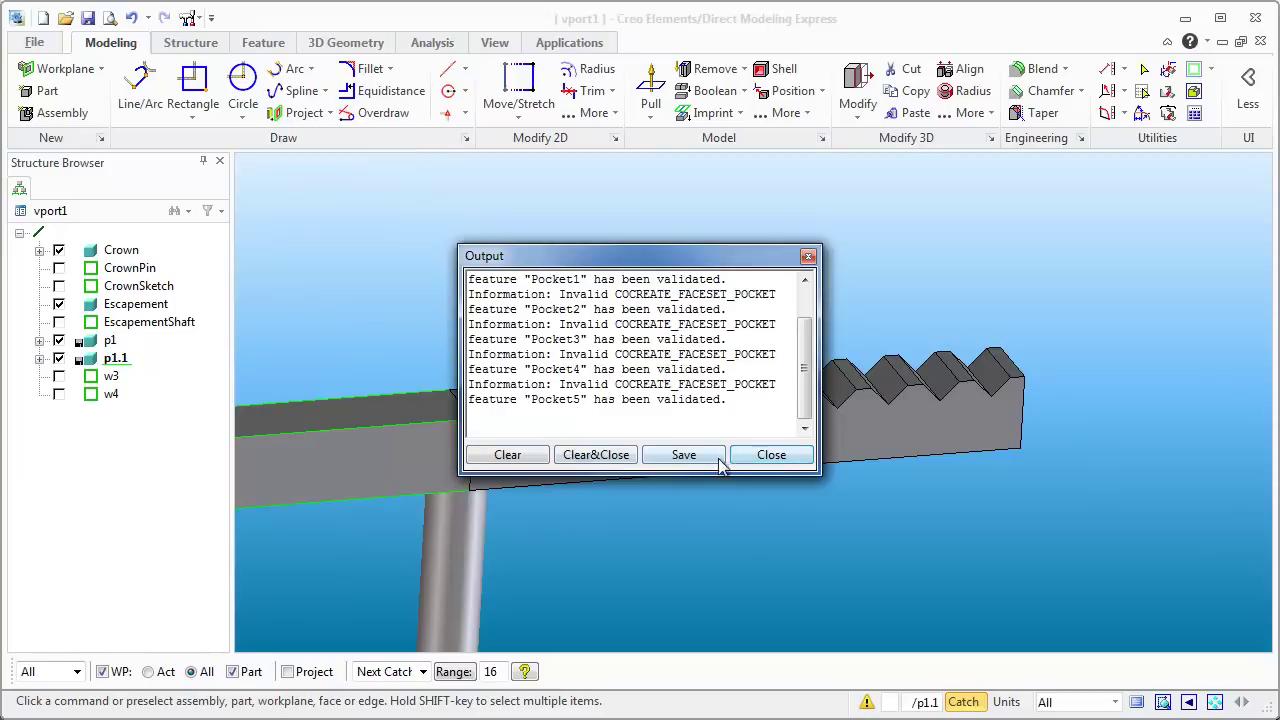
pyautogui.click(750, 455)
pyautogui.moveTo(700, 495); pyautogui.dragTo(557, 551, button='middle')
# Unite p1 into p1.1 with Keep Tool unchecked, then close the output log
pyautogui.scroll(2, 600, 516)
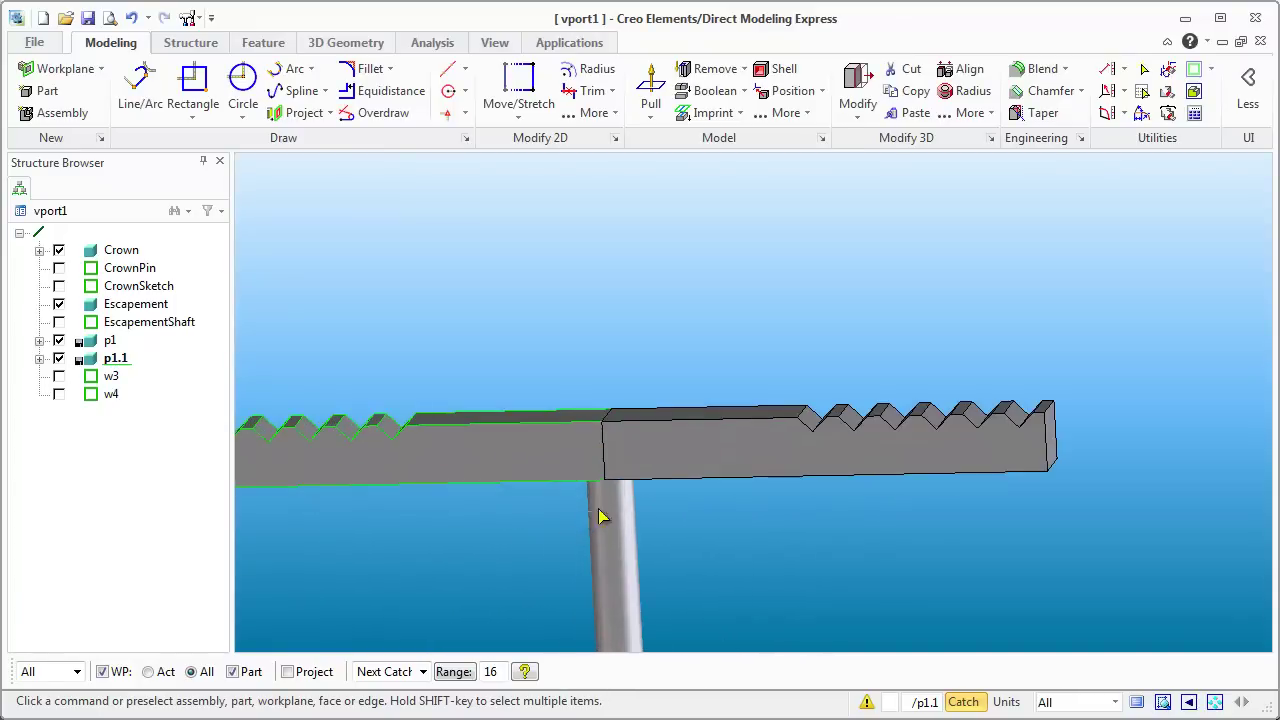
pyautogui.moveTo(615, 540)
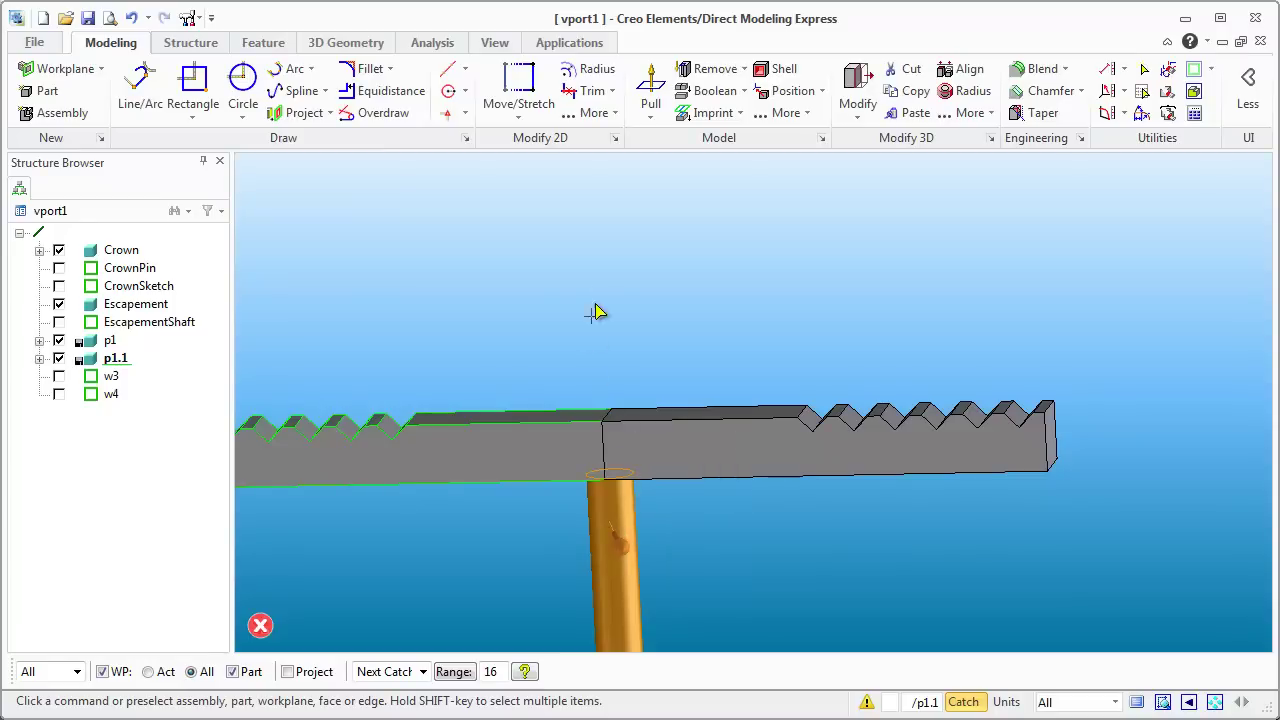
pyautogui.moveTo(594, 309); pyautogui.dragTo(566, 334, button='middle')
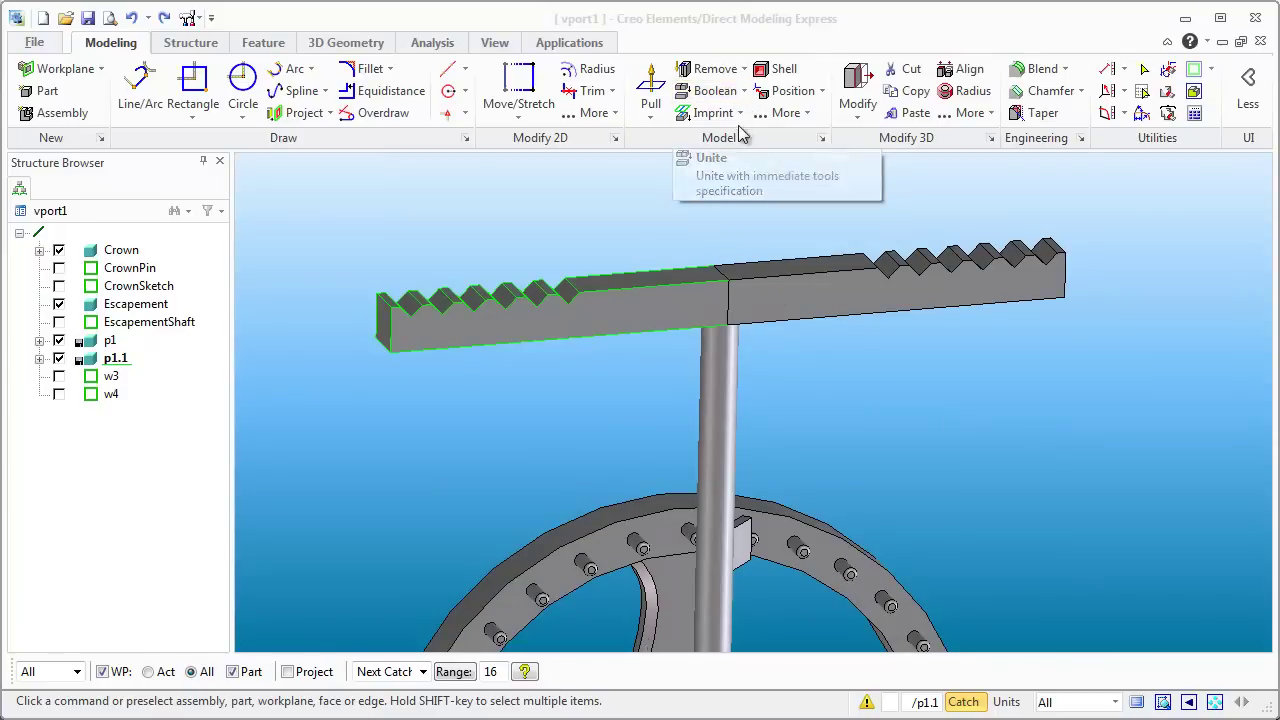
pyautogui.click(744, 92)
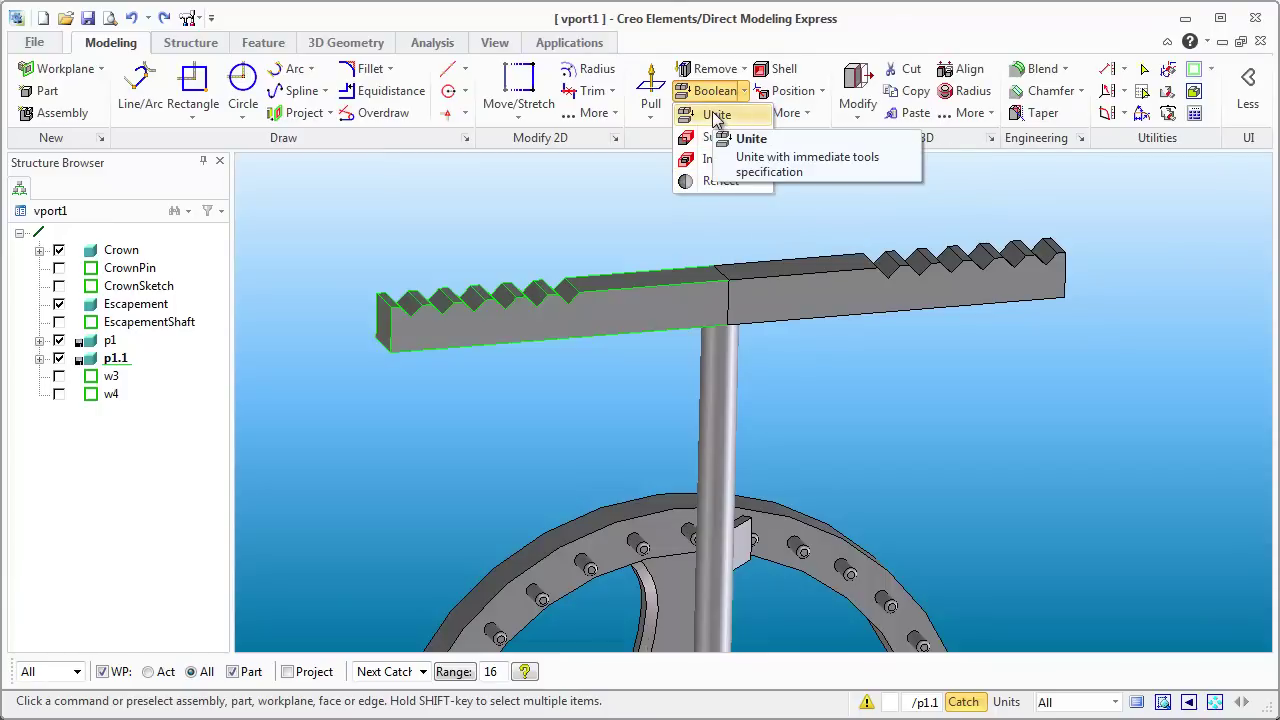
pyautogui.click(710, 120)
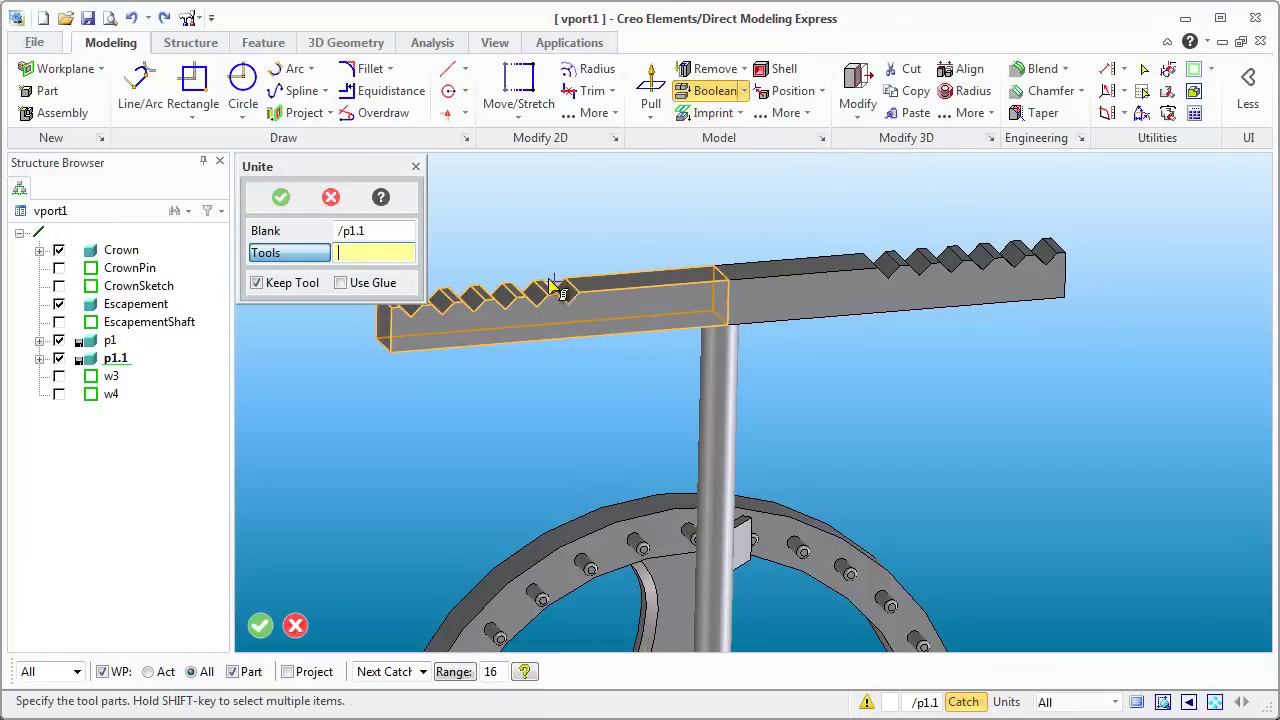
pyautogui.click(764, 298)
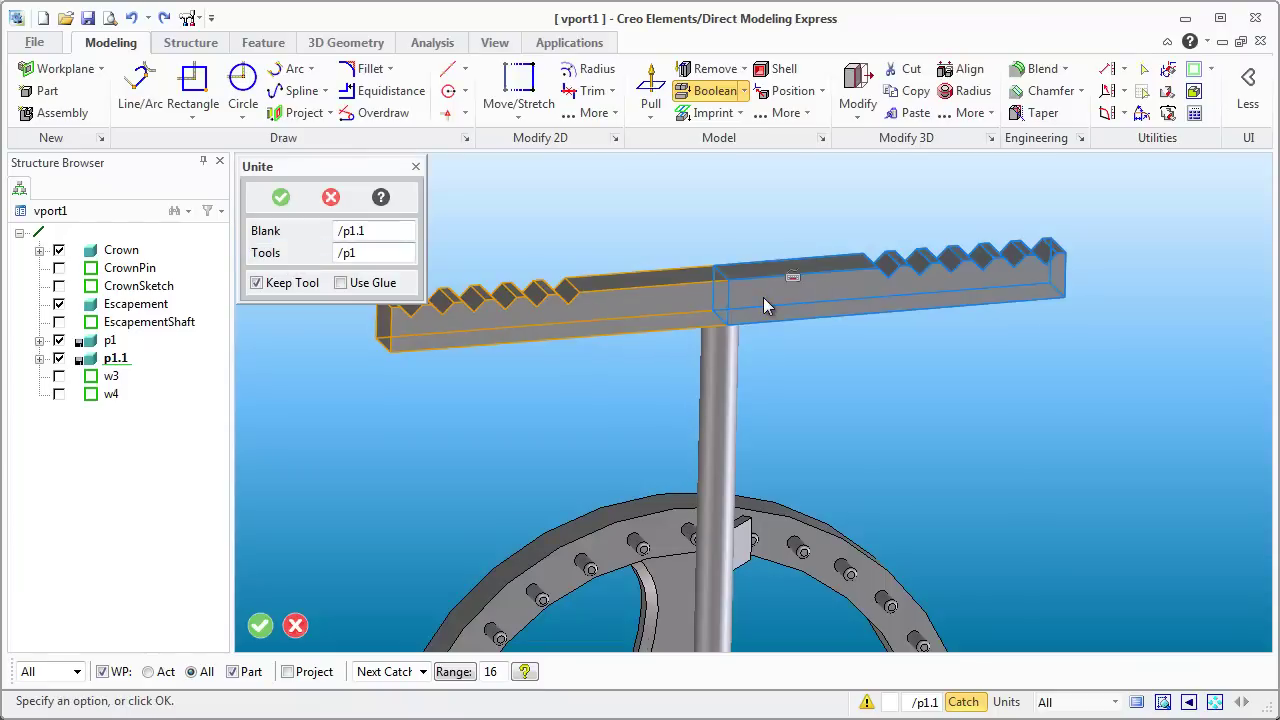
pyautogui.click(256, 285)
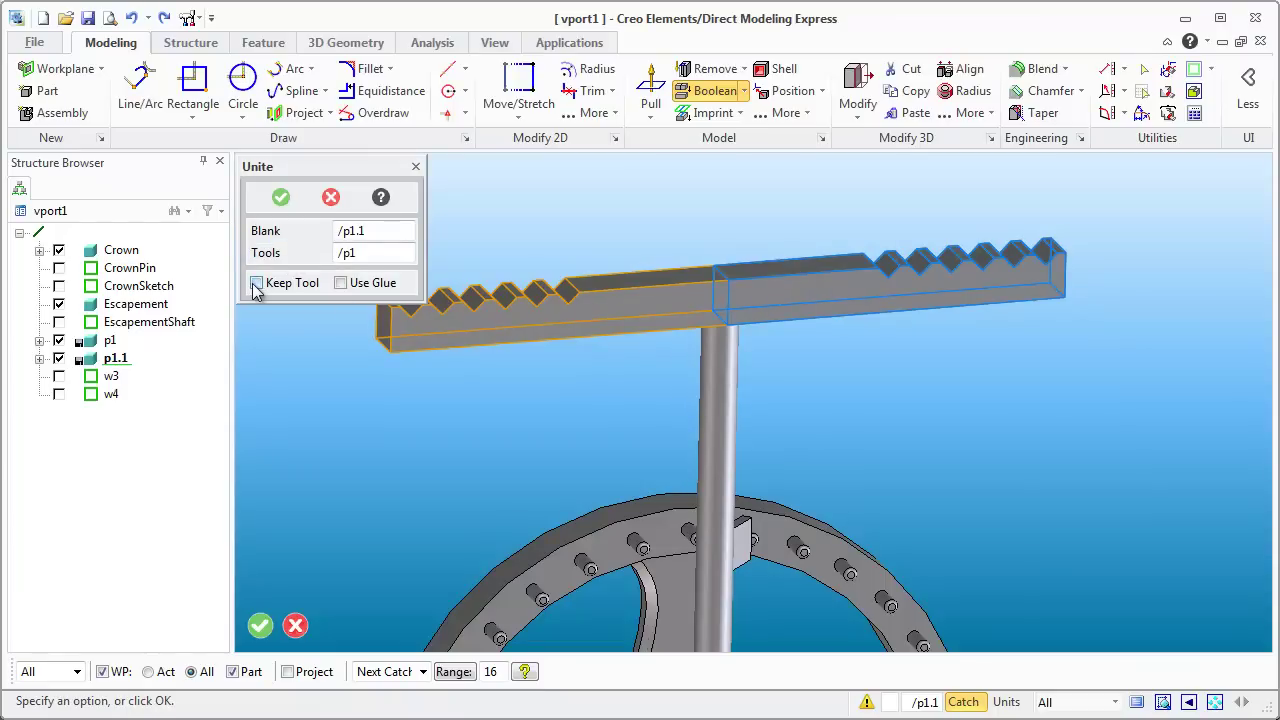
pyautogui.click(281, 200)
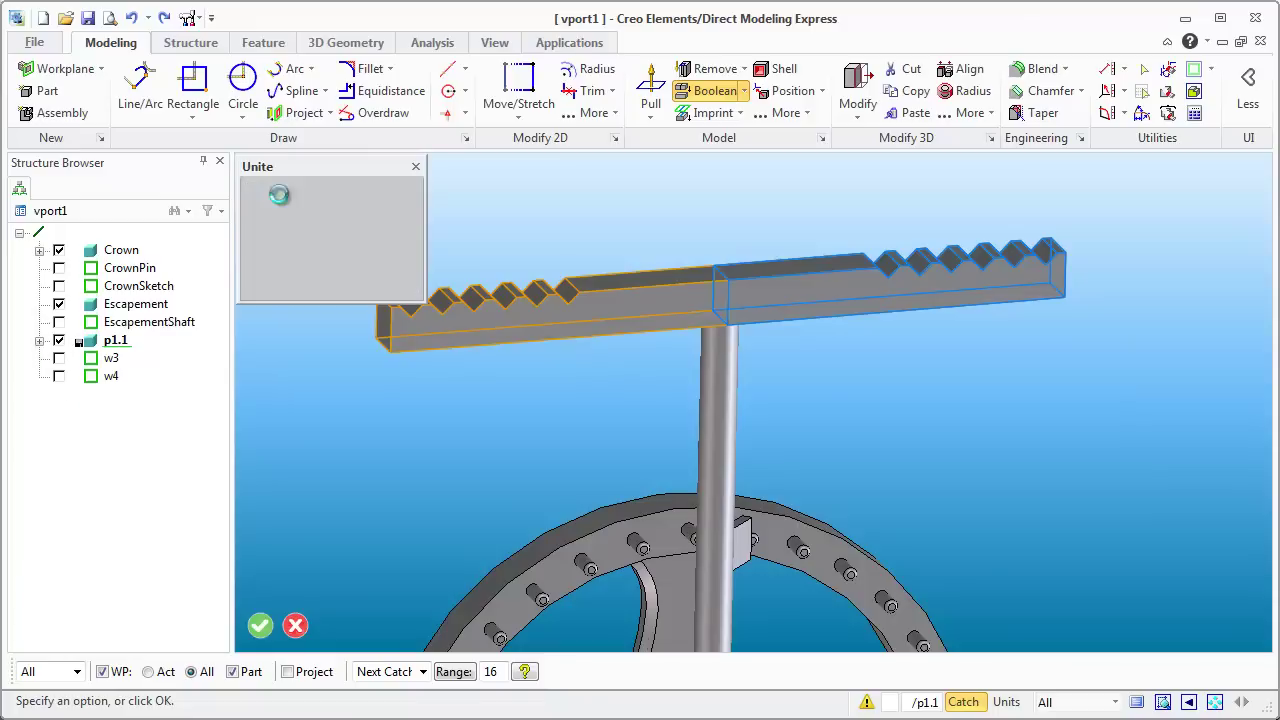
pyautogui.click(768, 455)
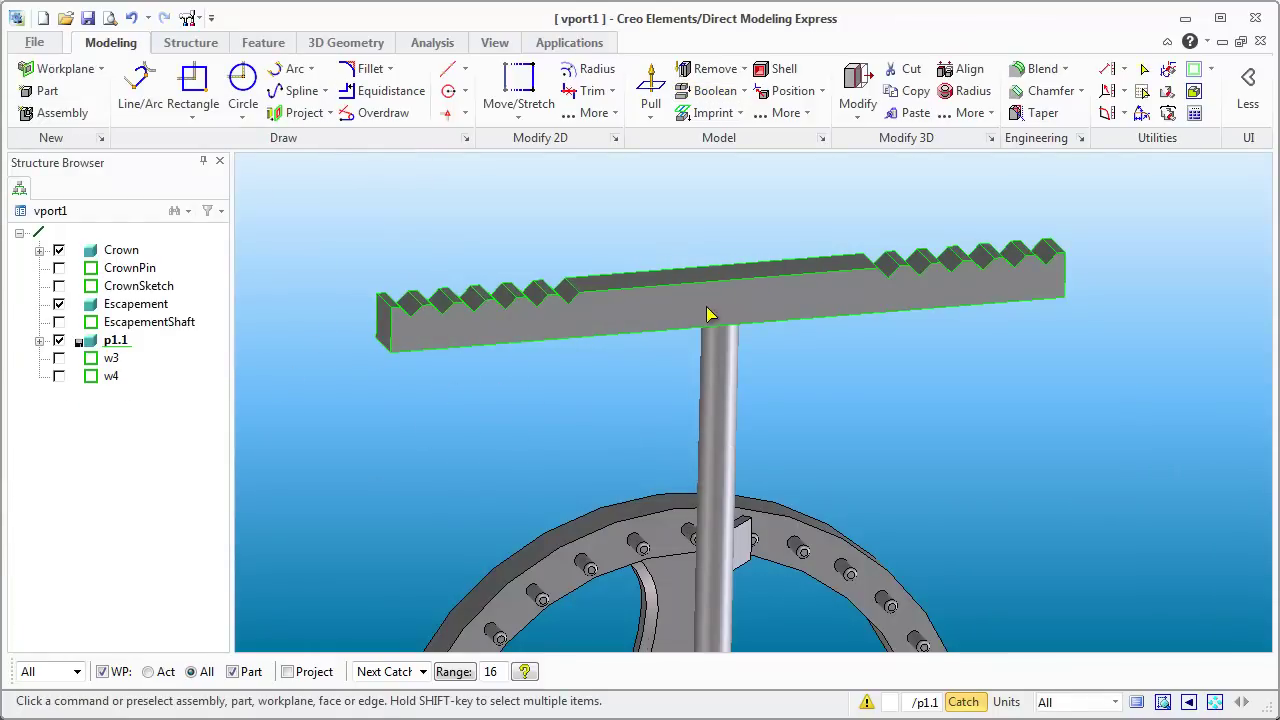
# Set the Escapement part active from the structure tree
pyautogui.moveTo(870, 372)
pyautogui.mouseDown(button='middle')
pyautogui.moveTo(817, 340)
pyautogui.moveTo(763, 374)
pyautogui.moveTo(777, 343)
pyautogui.moveTo(731, 314)
pyautogui.mouseUp(button='middle')
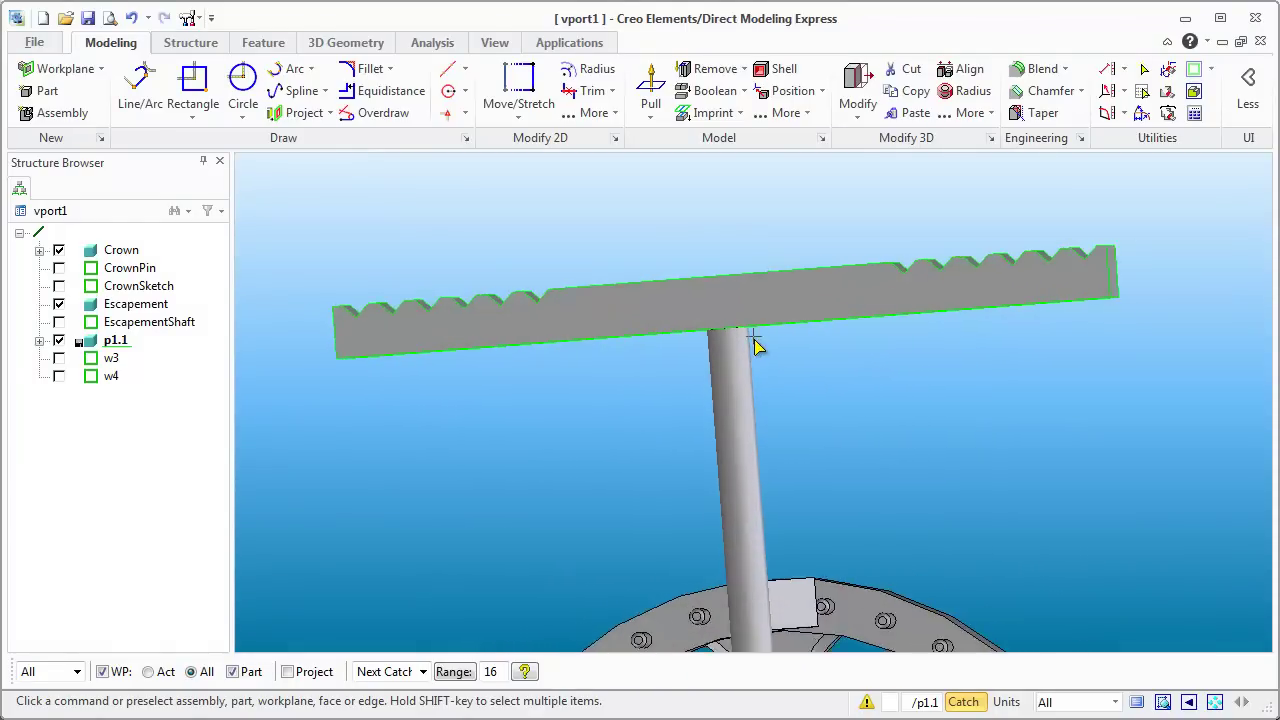
pyautogui.scroll(1, 755, 343)
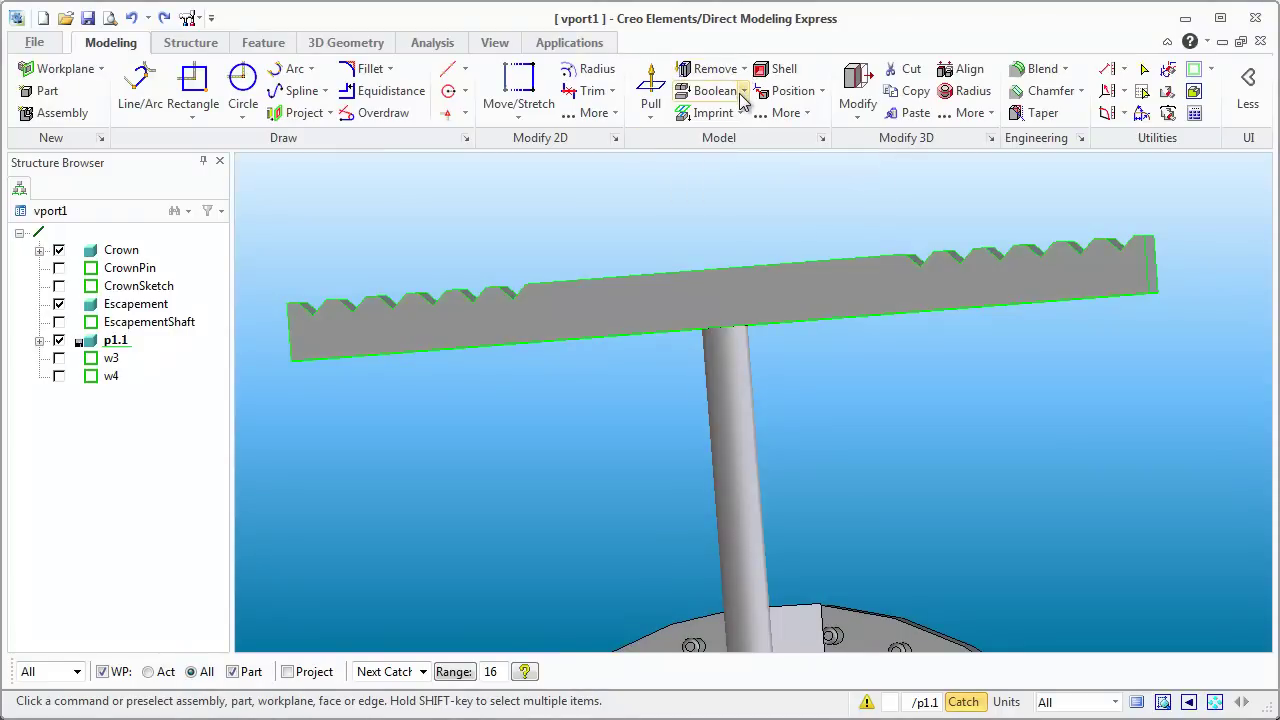
pyautogui.click(708, 412)
pyautogui.click(122, 306)
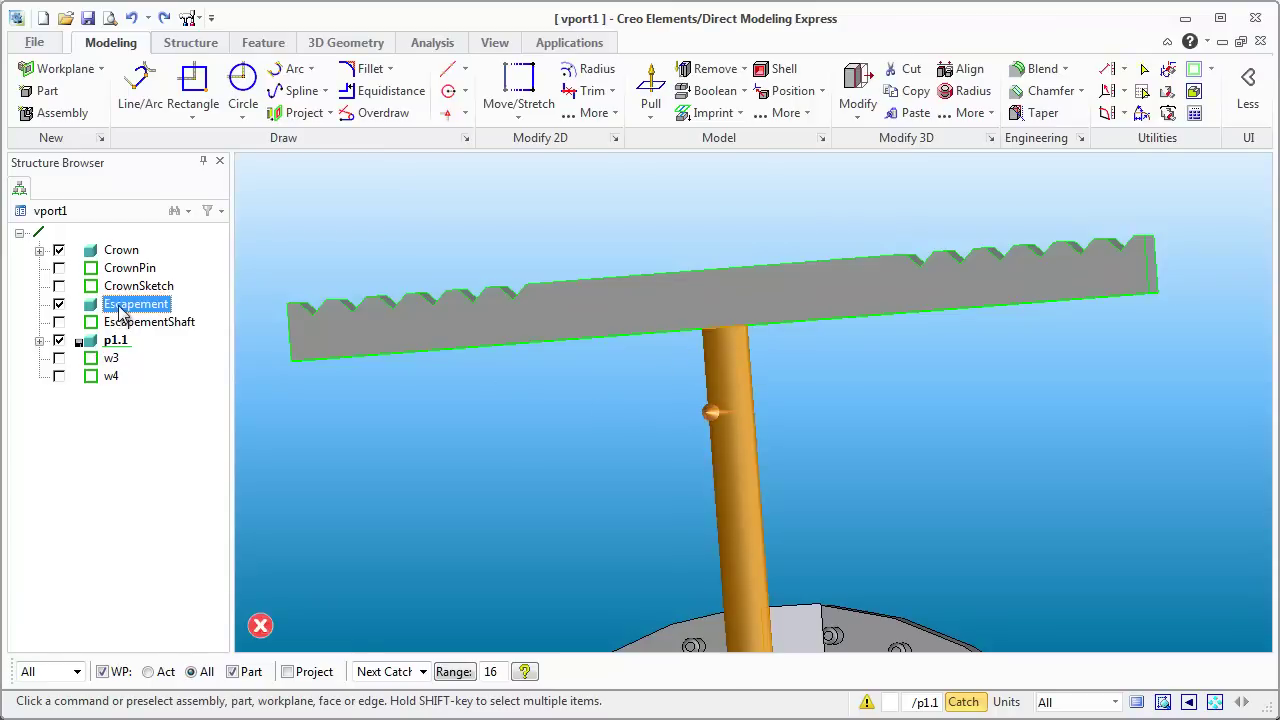
pyautogui.rightClick(122, 306)
pyautogui.click(177, 289)
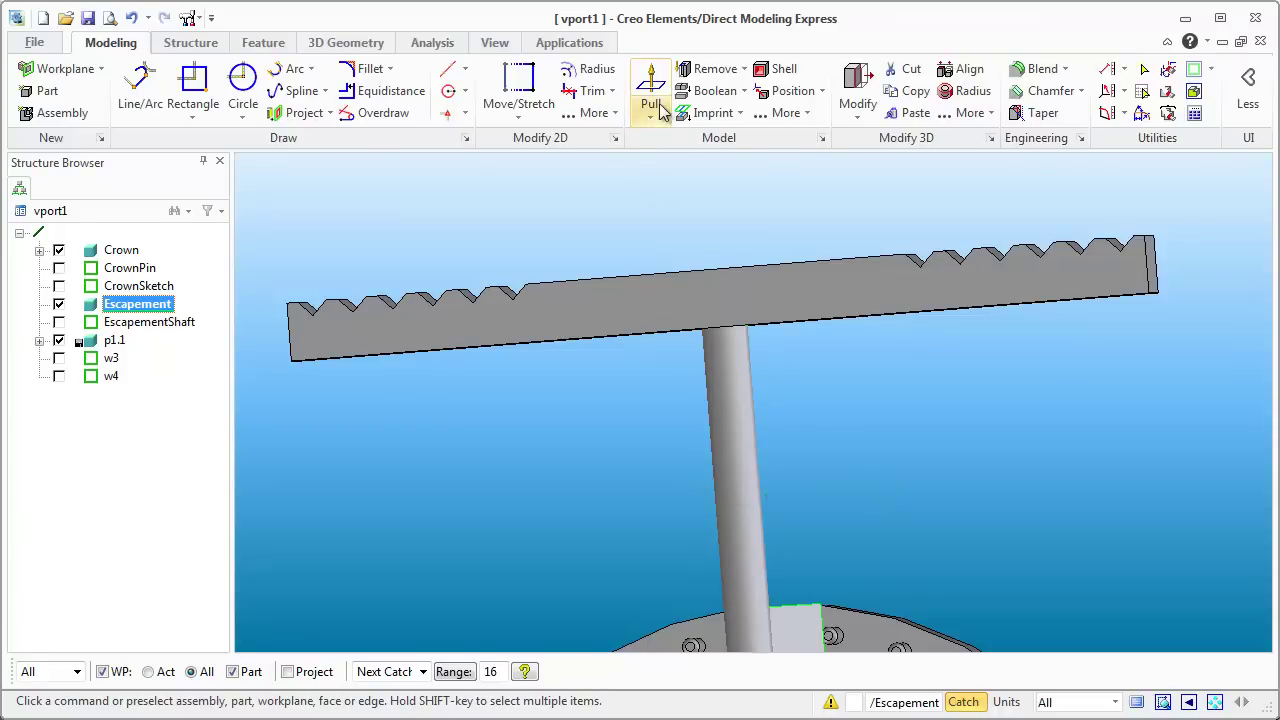
# Unite p1.1 into Escapement with Keep Tool unchecked, then close the output log
pyautogui.click(743, 91)
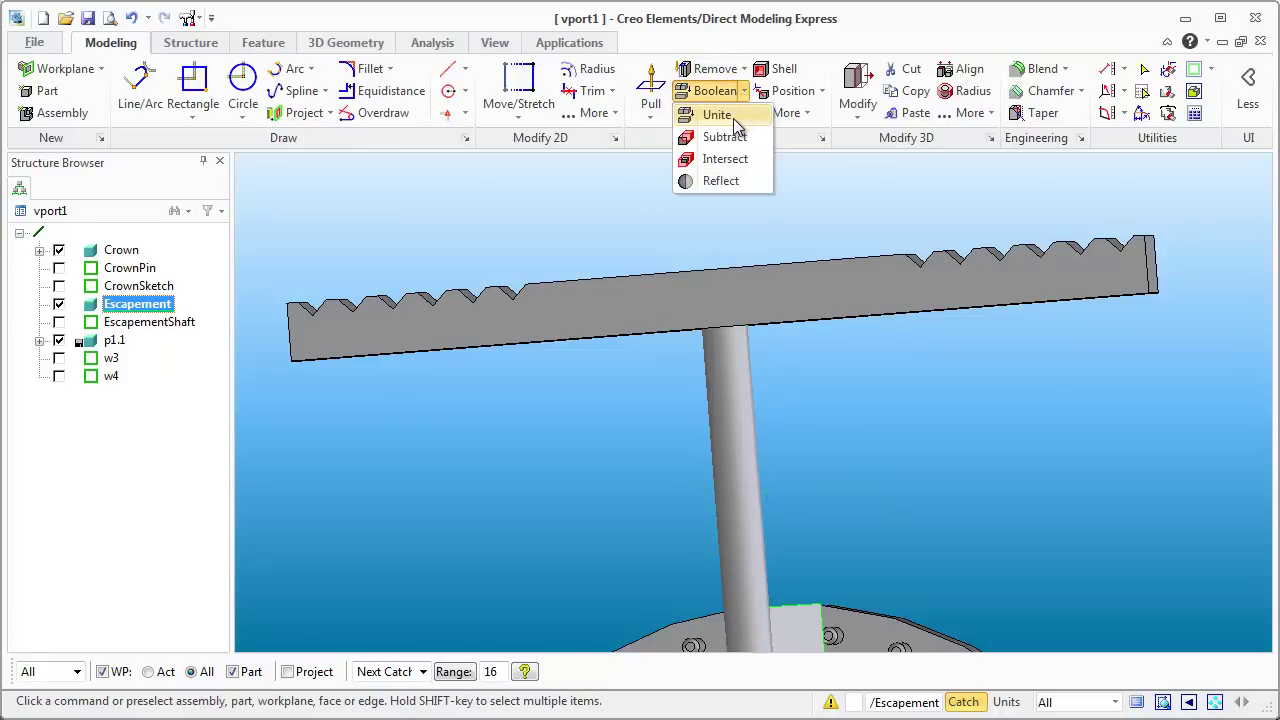
pyautogui.click(718, 115)
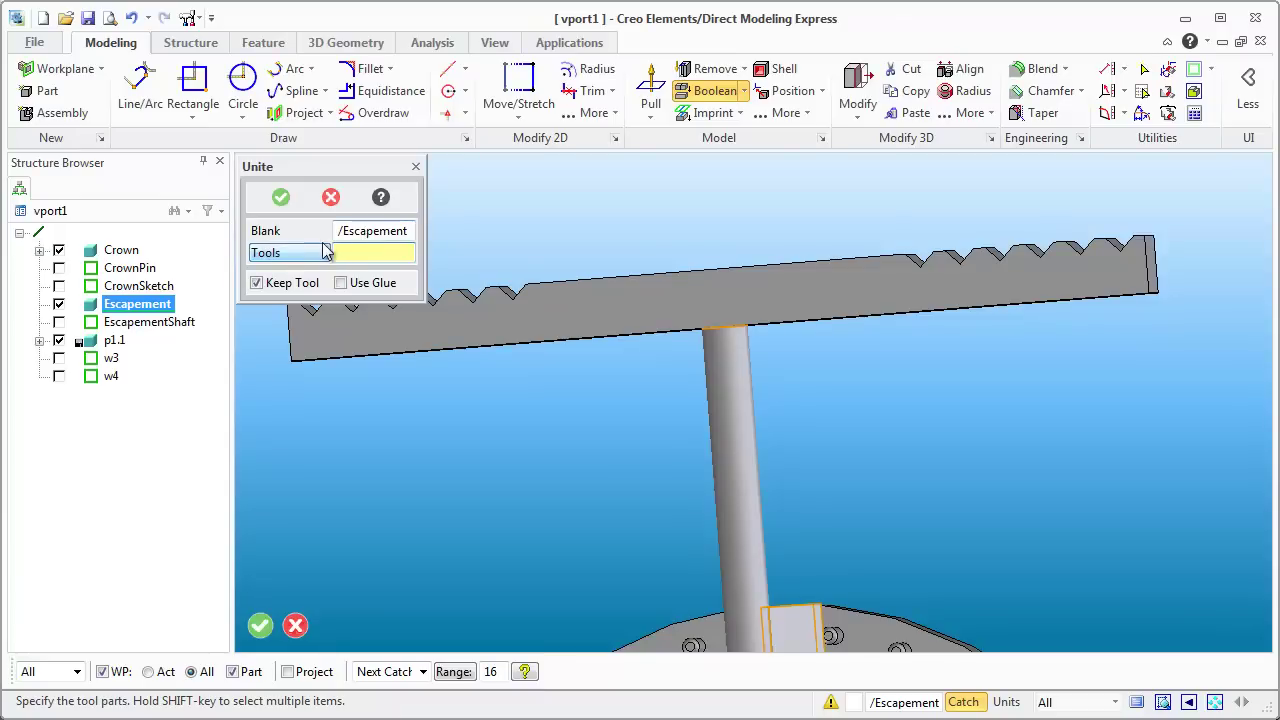
pyautogui.click(593, 305)
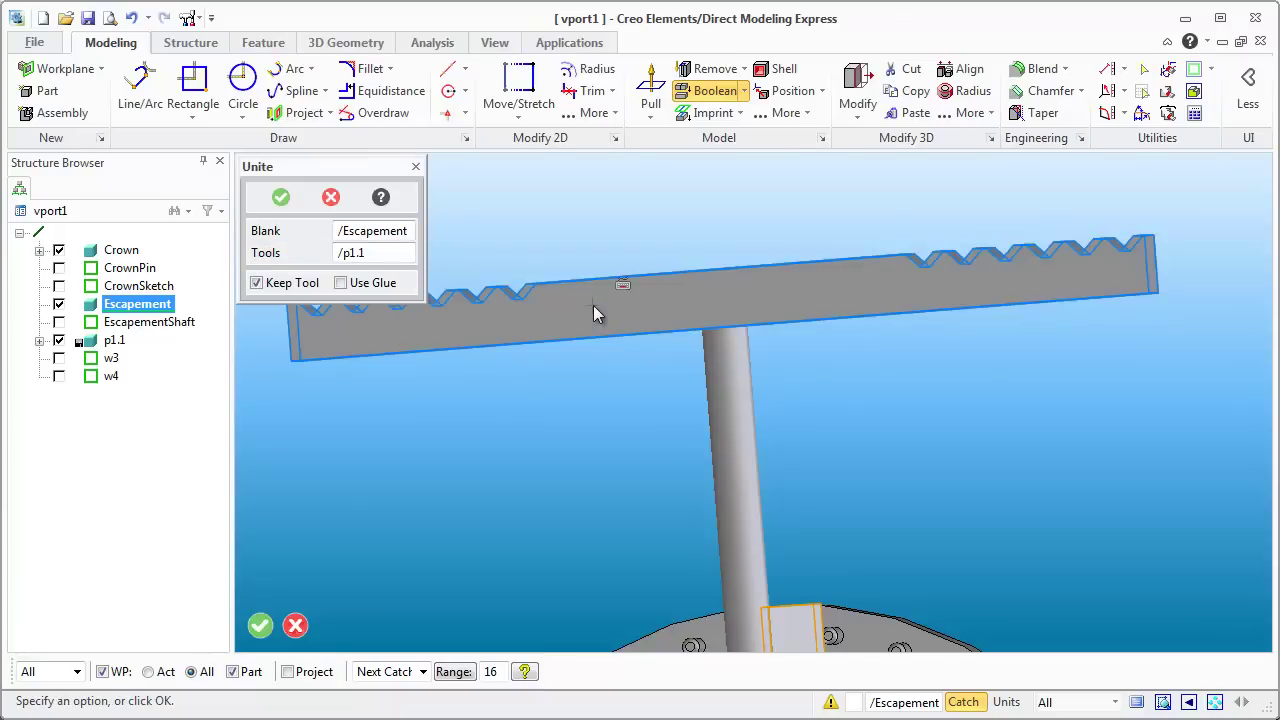
pyautogui.click(257, 284)
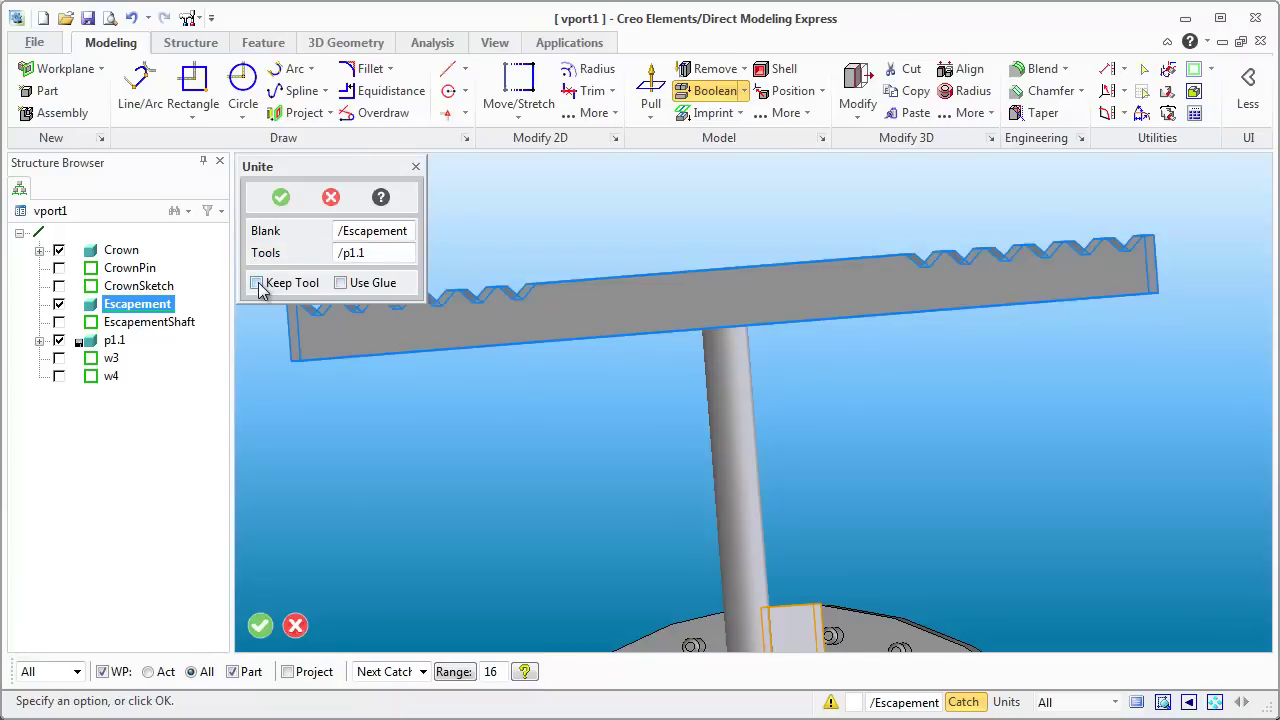
pyautogui.click(280, 199)
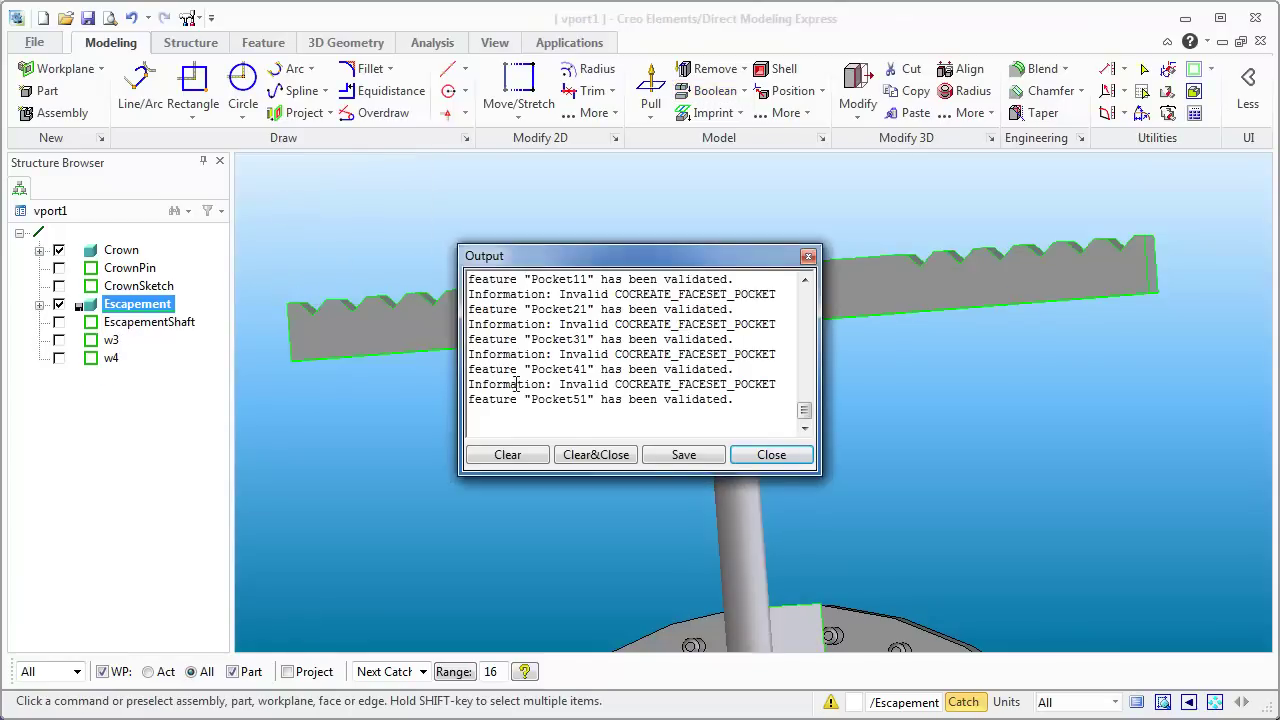
pyautogui.click(744, 456)
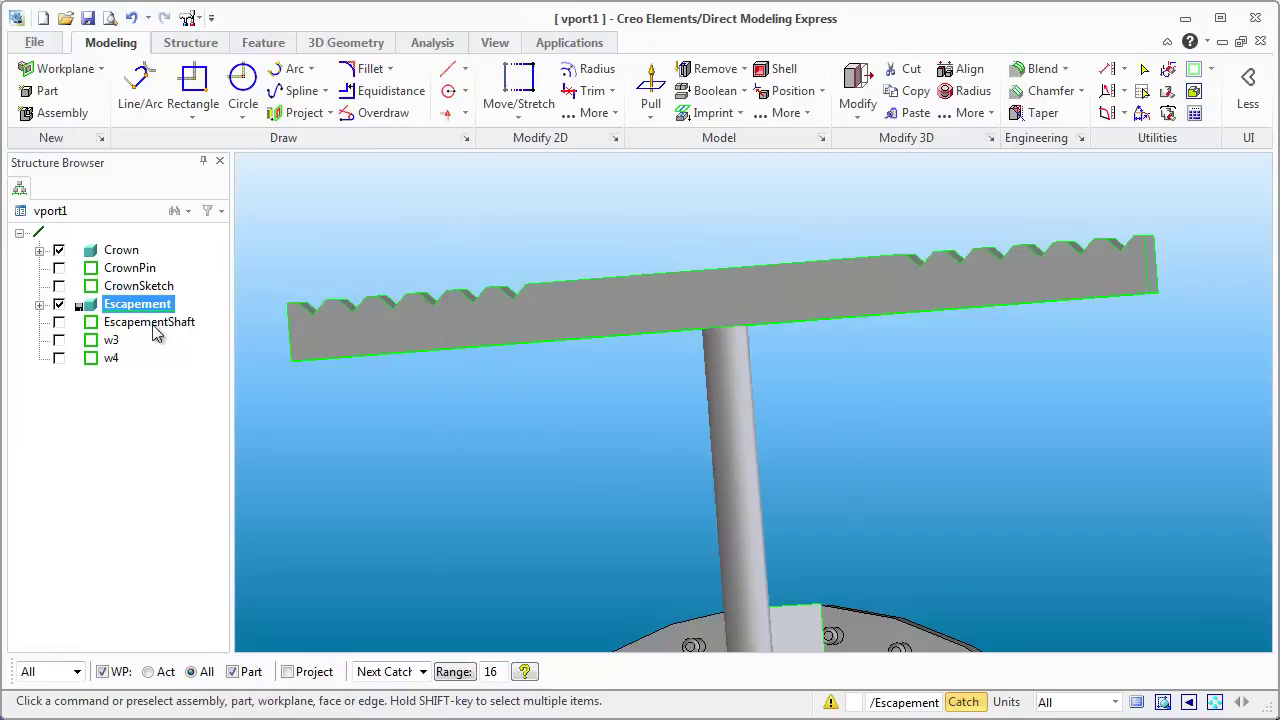
pyautogui.click(59, 305)
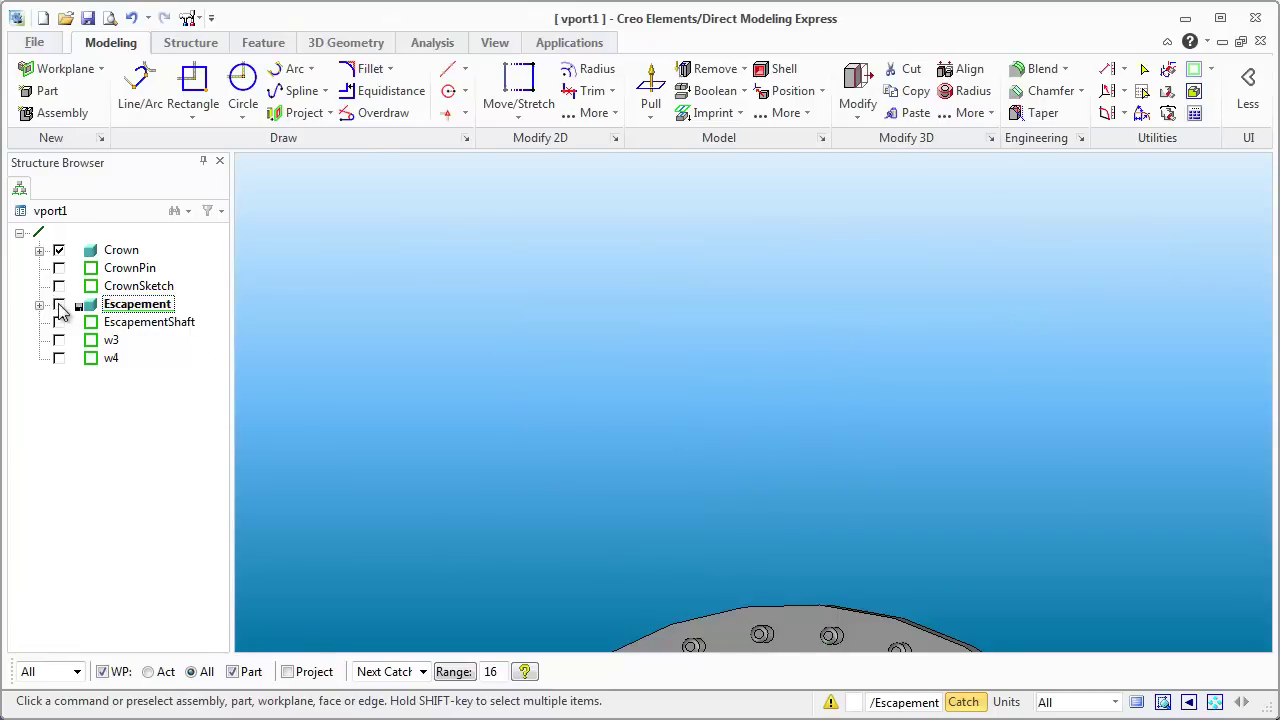
pyautogui.click(59, 305)
pyautogui.moveTo(625, 383); pyautogui.dragTo(677, 386, button='middle')
pyautogui.scroll(-3, 677, 386)
pyautogui.moveTo(724, 484); pyautogui.dragTo(639, 521, button='middle')
pyautogui.scroll(3, 786, 429)
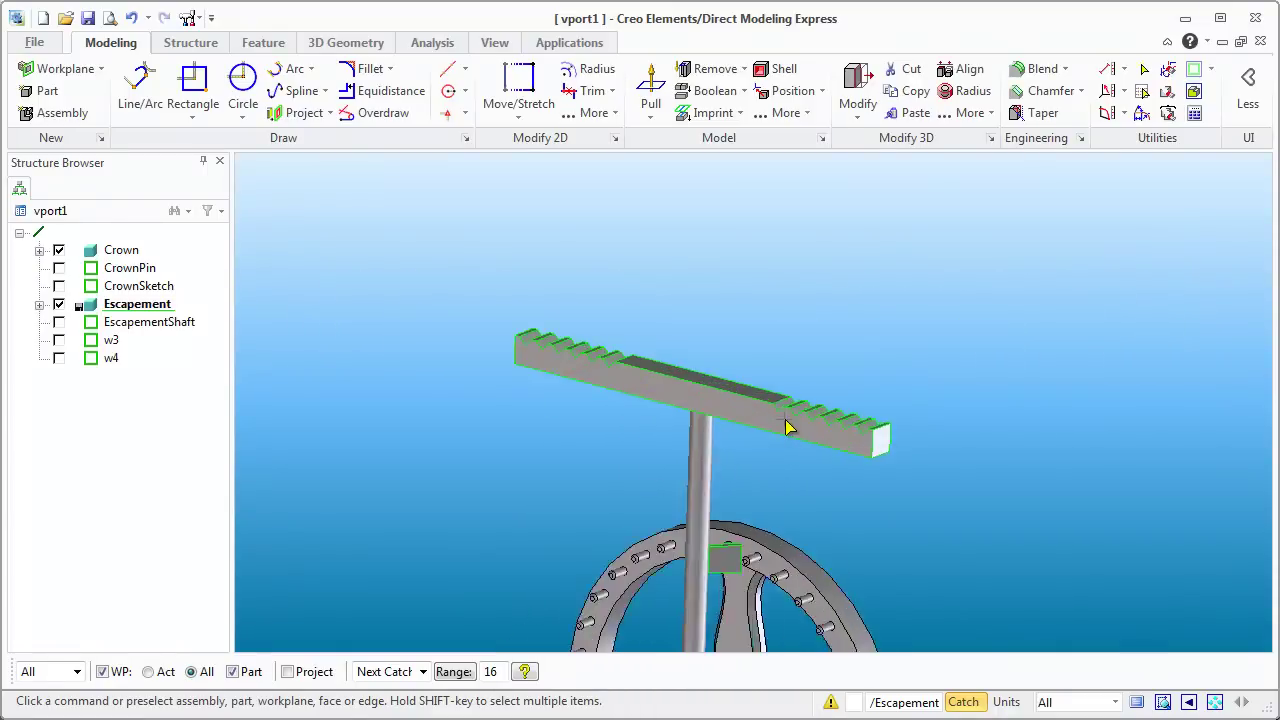
pyautogui.moveTo(720, 443); pyautogui.dragTo(637, 440, button='middle')
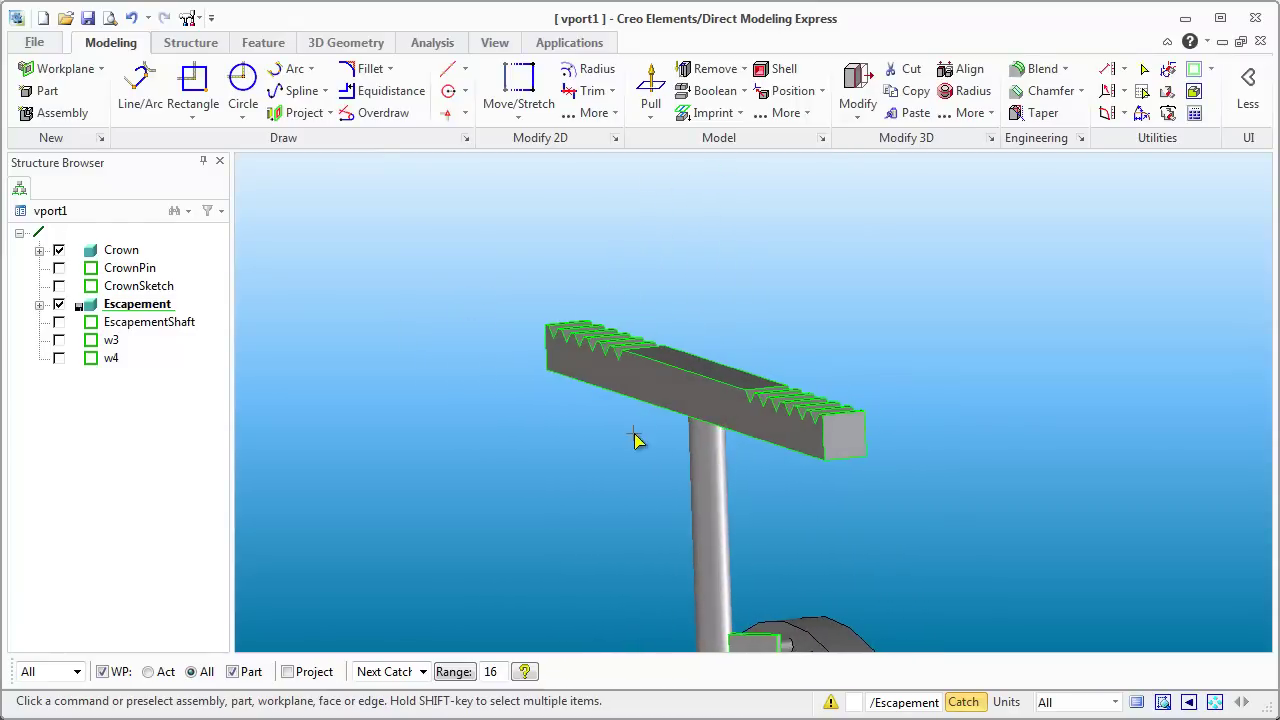
pyautogui.scroll(-4, 730, 519)
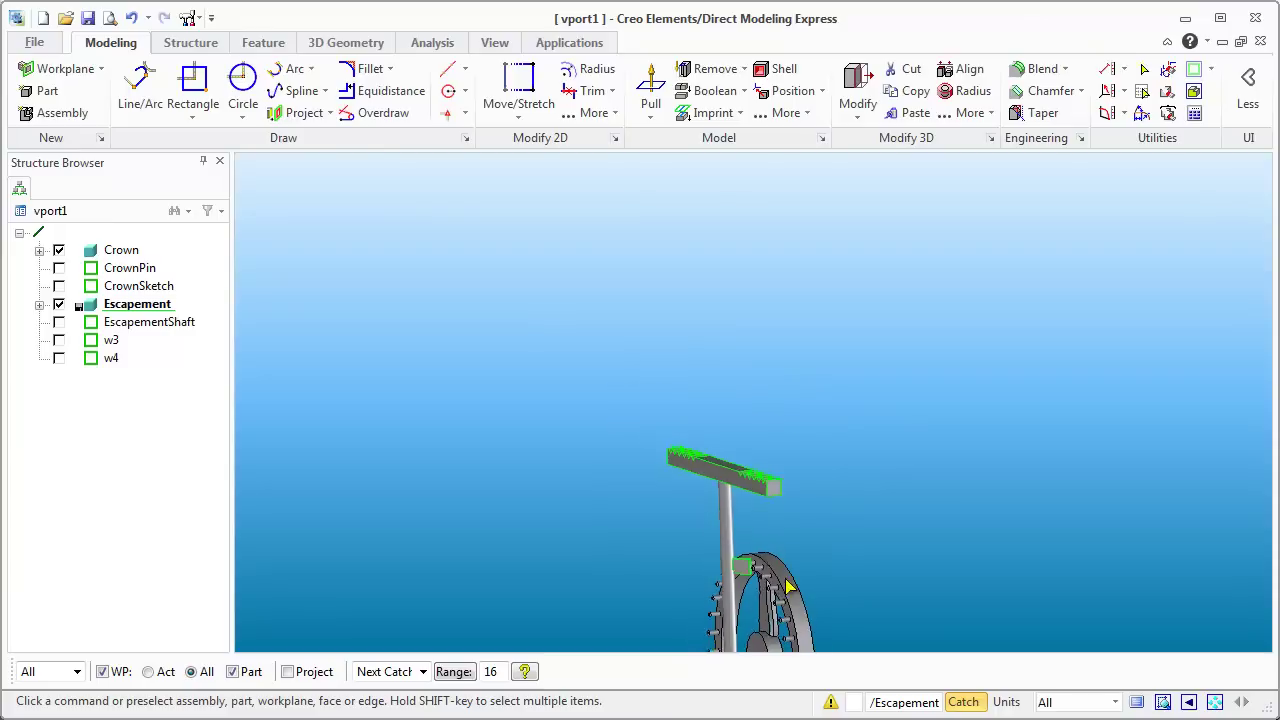
pyautogui.scroll(3, 767, 636)
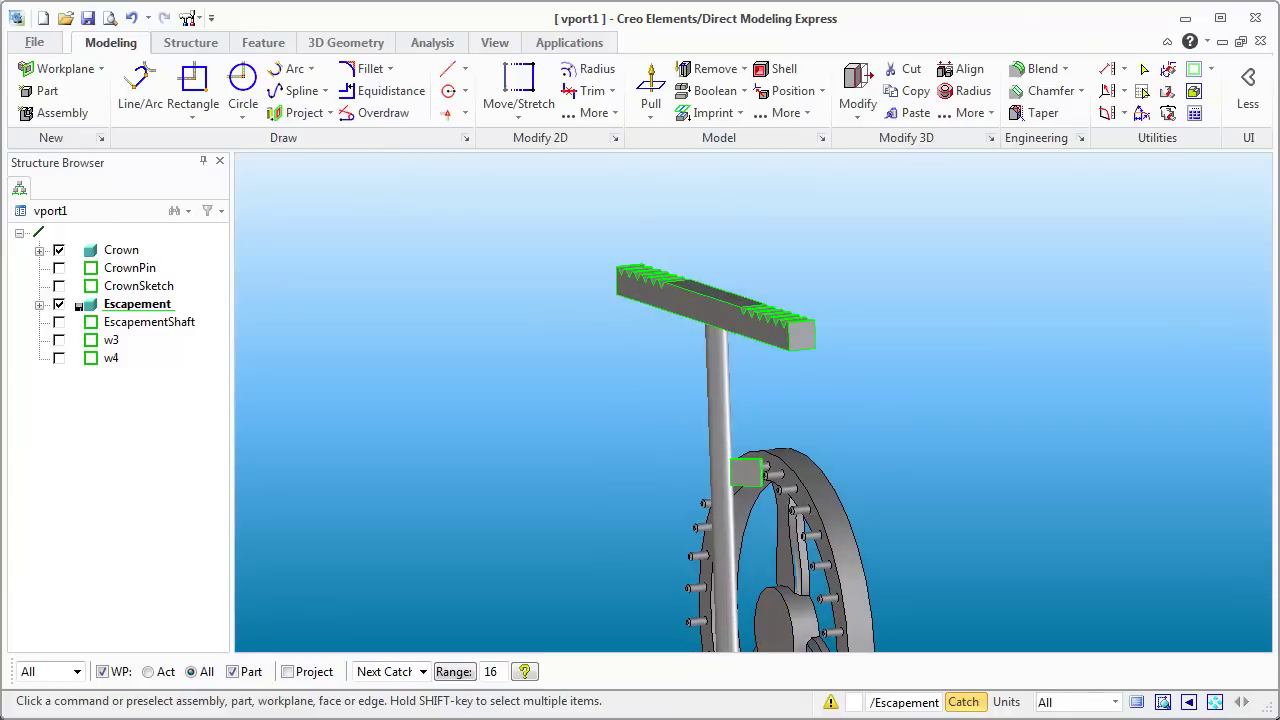